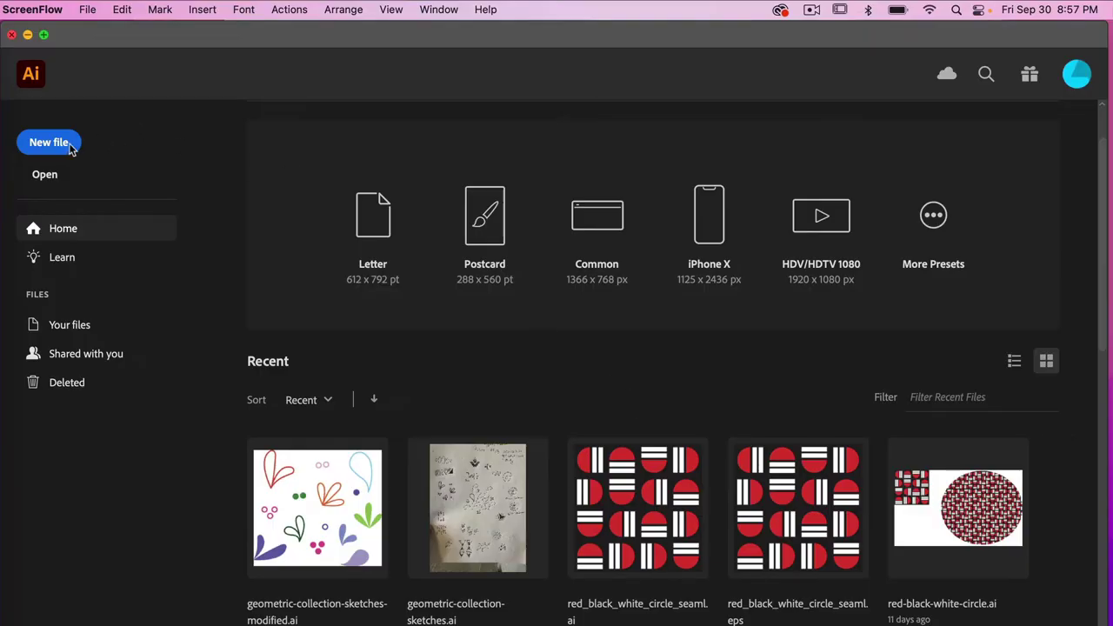
# Switch to Adobe Illustrator so its Home screen with presets and recent files is showing.
pyautogui.click(57, 146)
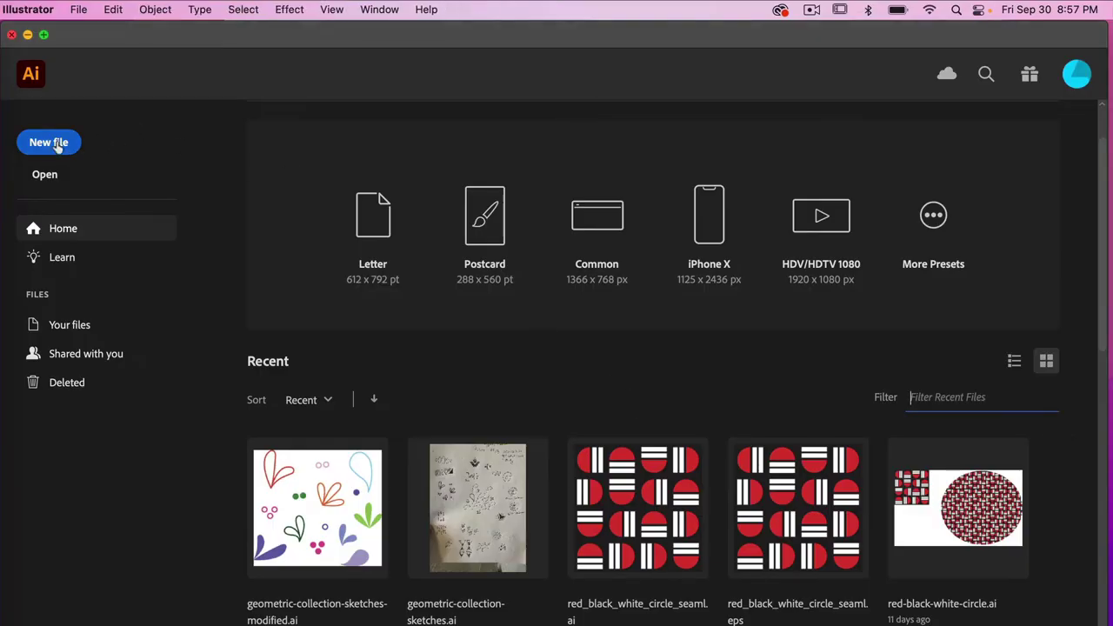
# Create a new 600×600 px document and draw a 184 px circle on the artboard's left half.
pyautogui.click(58, 146)
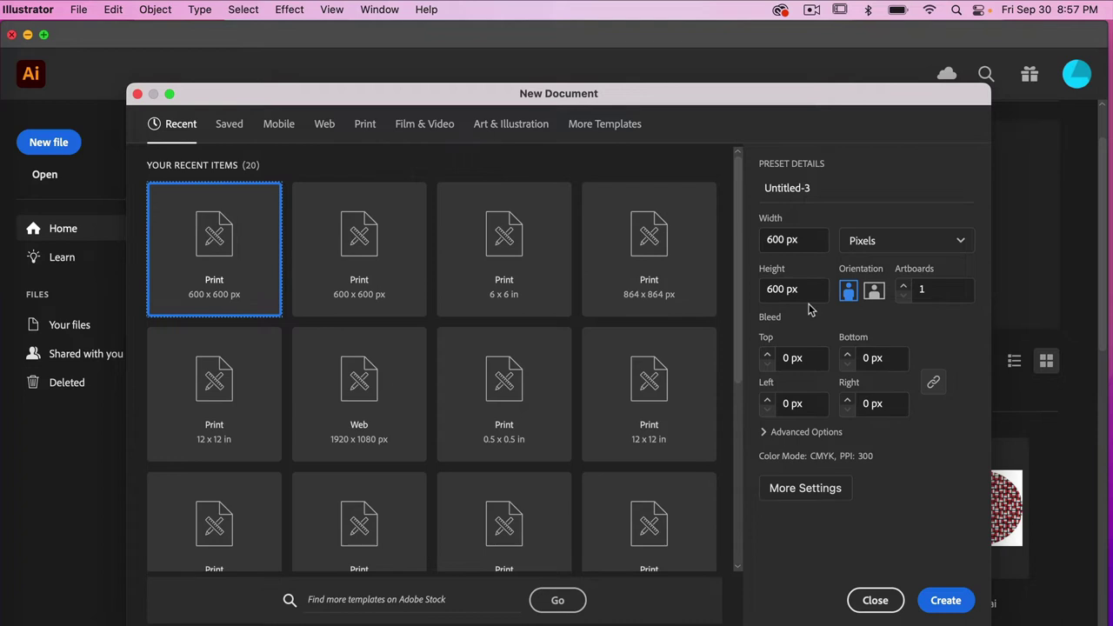
pyautogui.click(945, 601)
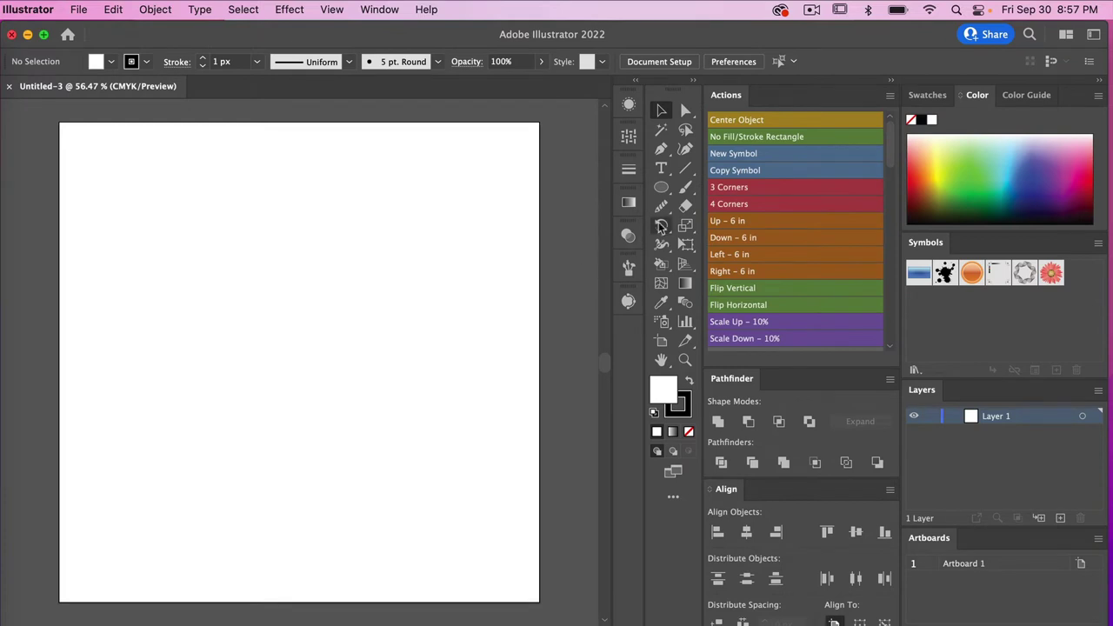
pyautogui.click(660, 191)
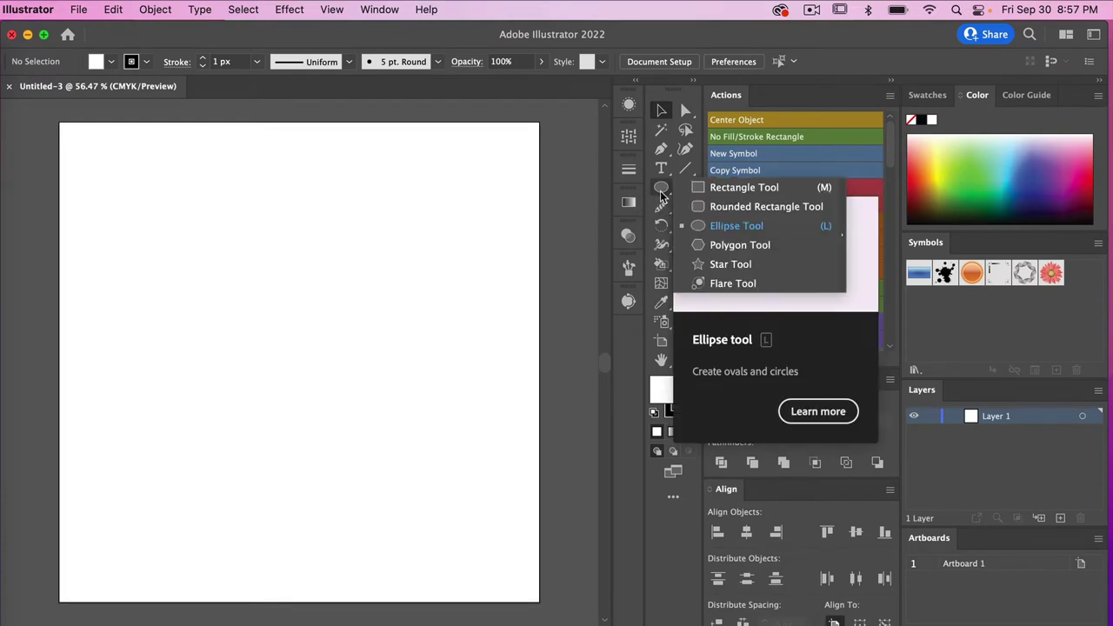
pyautogui.click(806, 229)
pyautogui.moveTo(297, 363); pyautogui.dragTo(296, 348)
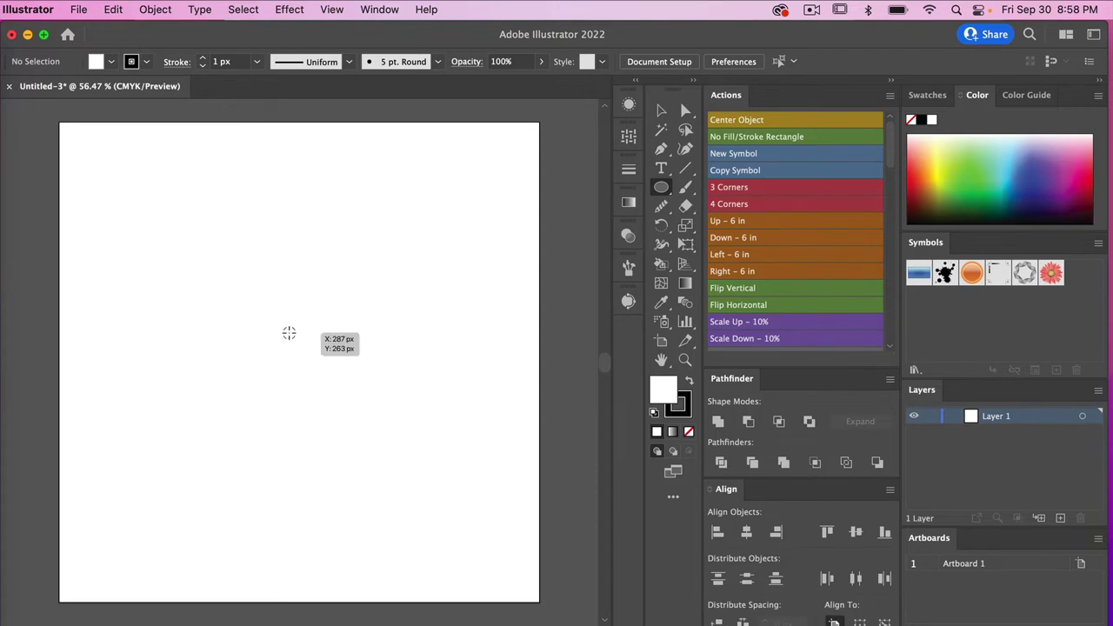
pyautogui.moveTo(289, 333); pyautogui.dragTo(377, 394)
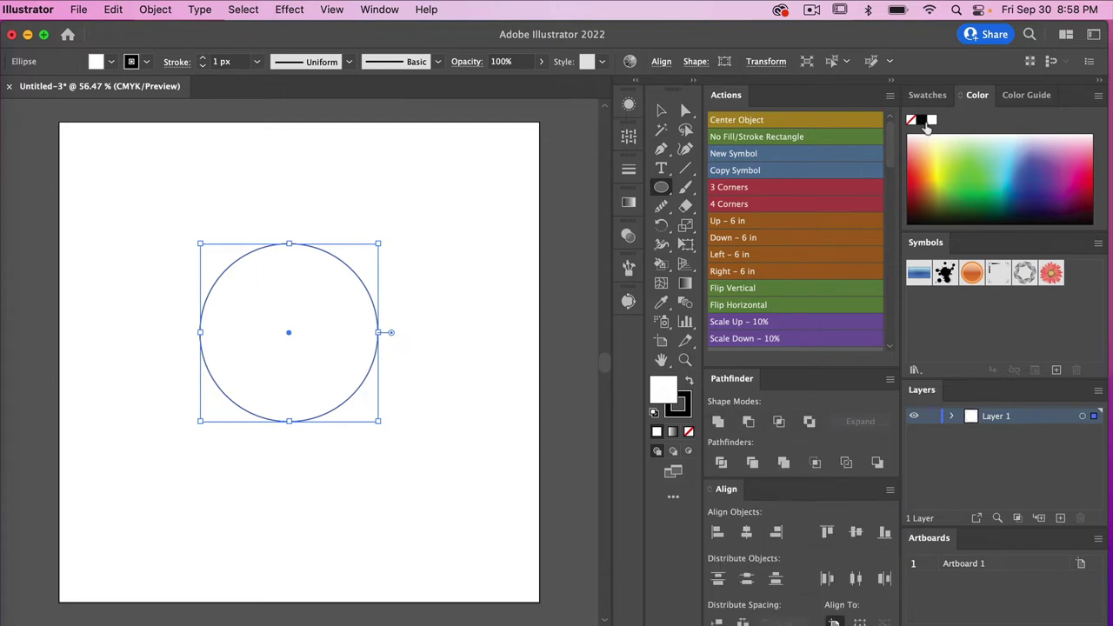
# Fill the circle with black and set its stroke to None.
pyautogui.click(921, 122)
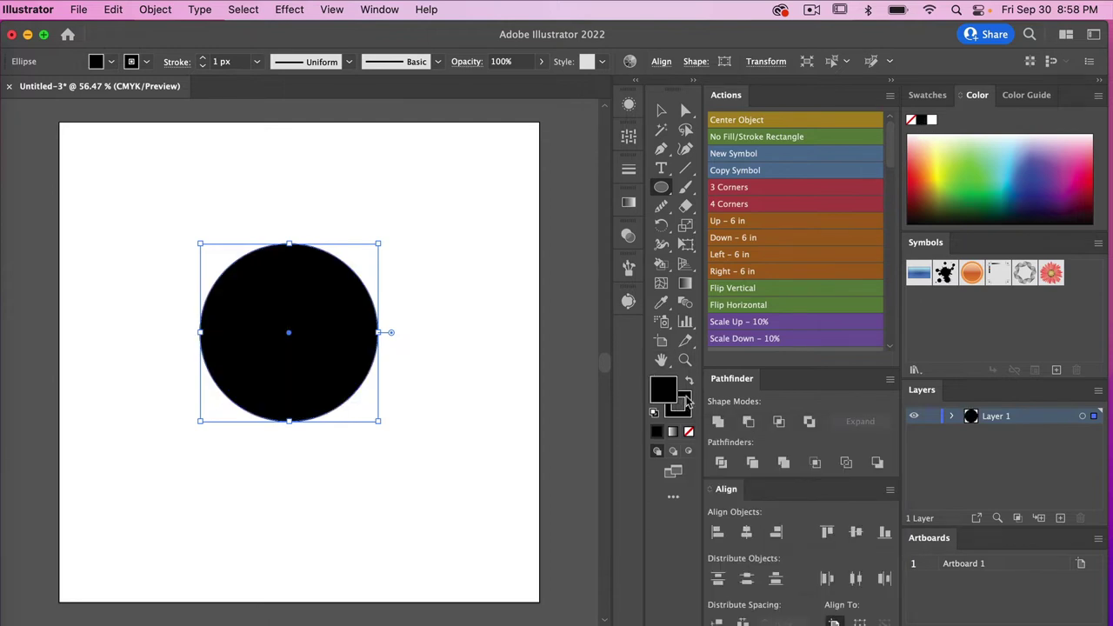
pyautogui.click(687, 402)
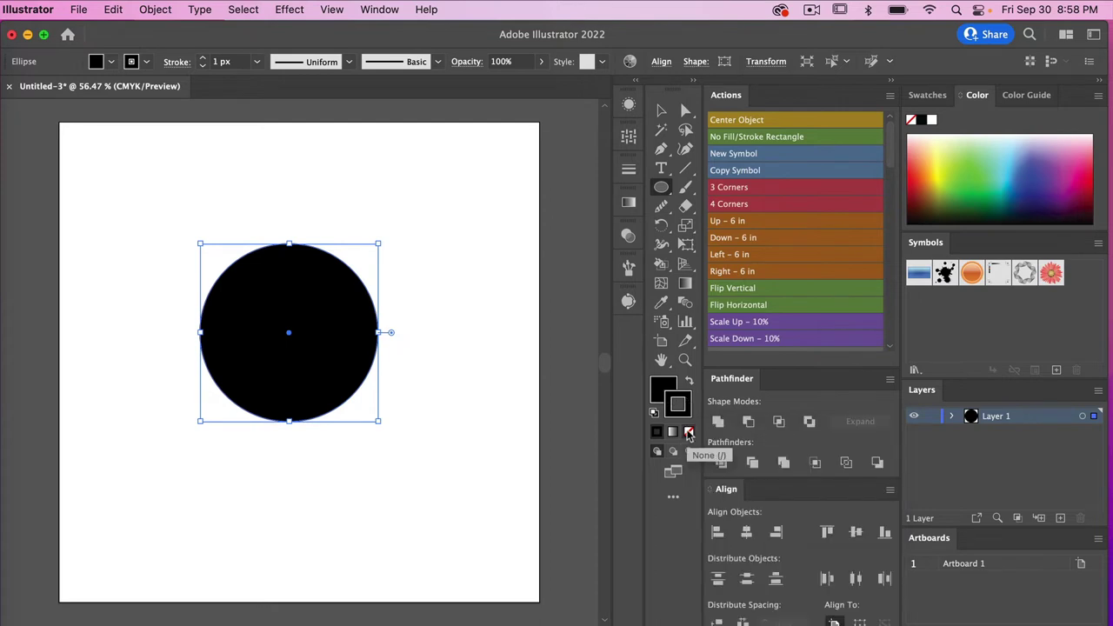
pyautogui.click(688, 432)
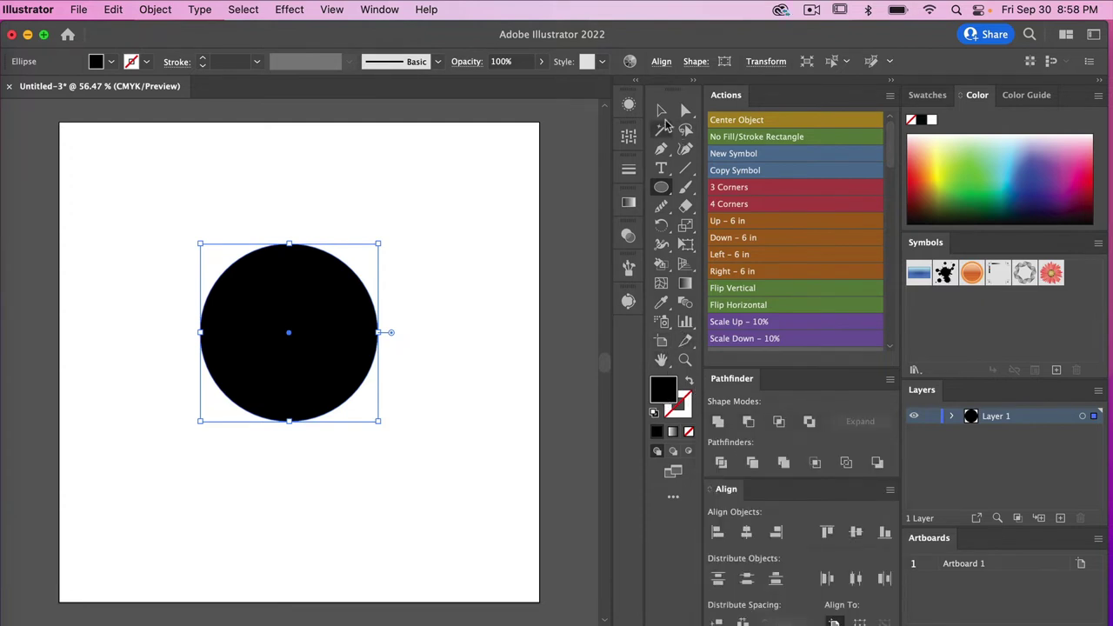
pyautogui.click(660, 110)
# Nudge the circle slightly and turn it into a pattern with Object > Pattern > Make.
pyautogui.moveTo(336, 347); pyautogui.dragTo(344, 367)
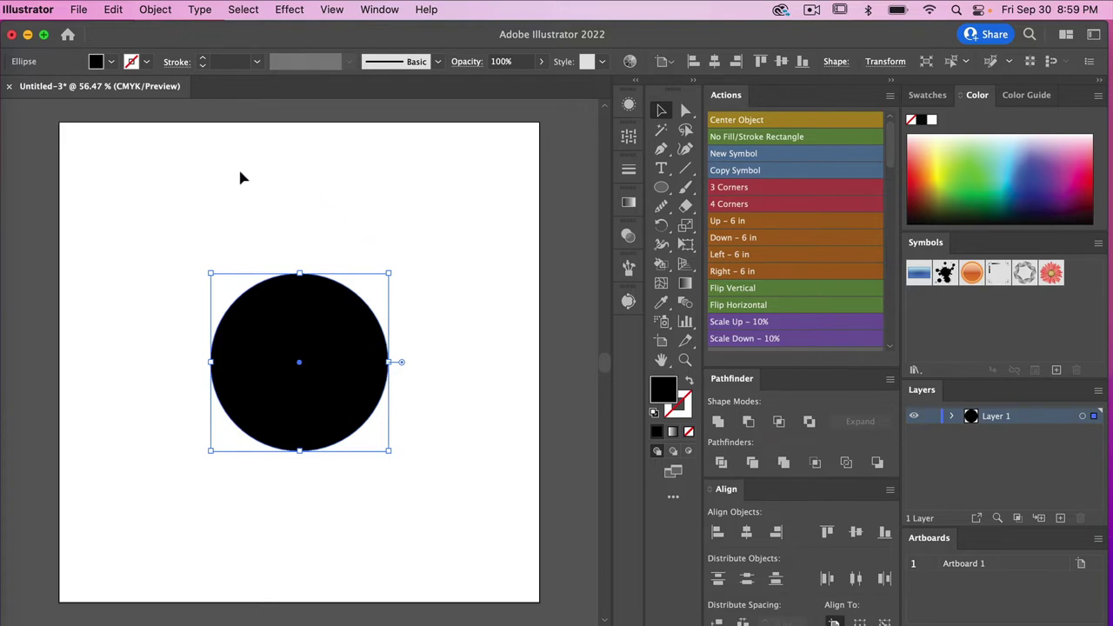
pyautogui.click(157, 10)
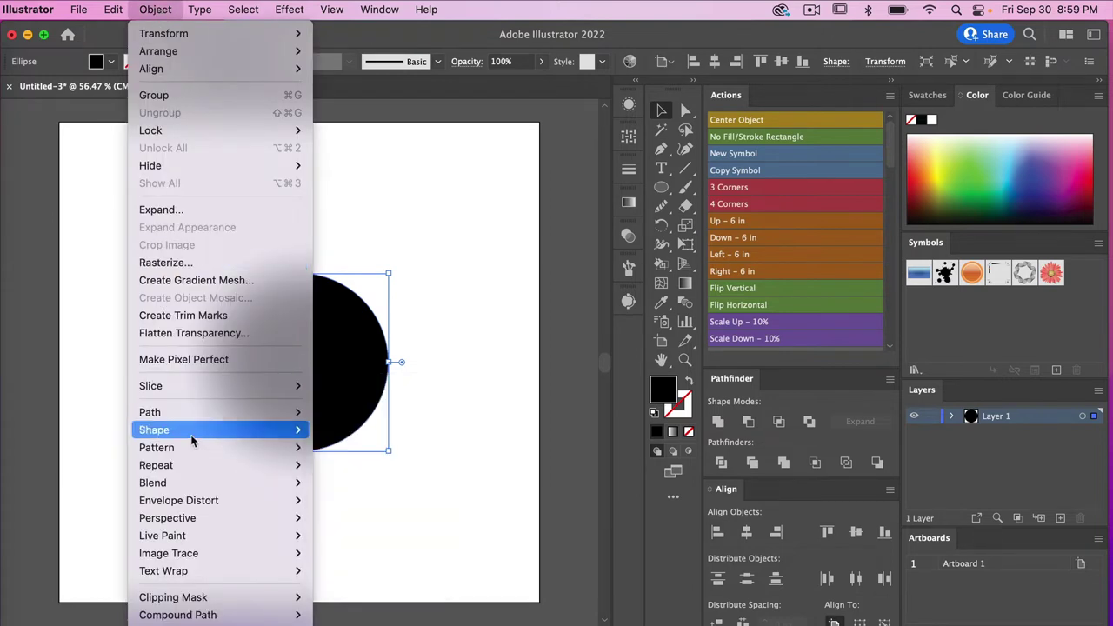
pyautogui.moveTo(194, 447)
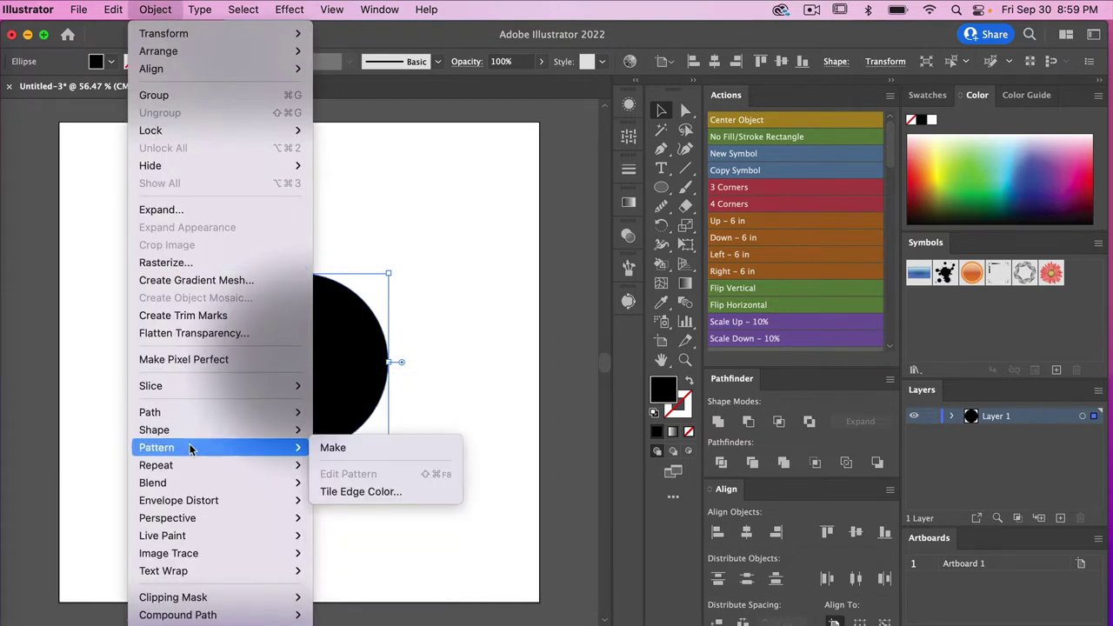
pyautogui.click(348, 448)
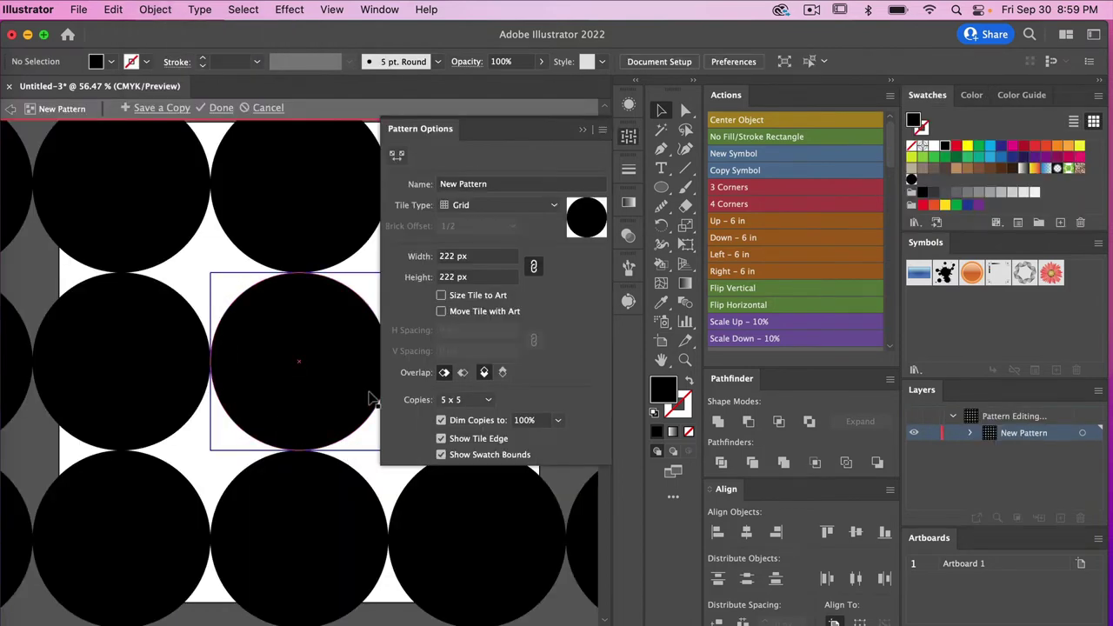
# Zoom out, dock the Pattern Options panel, and select the circle in the tile.
pyautogui.press('super+minus')
pyautogui.press('super+minus')
pyautogui.press('super+minus')
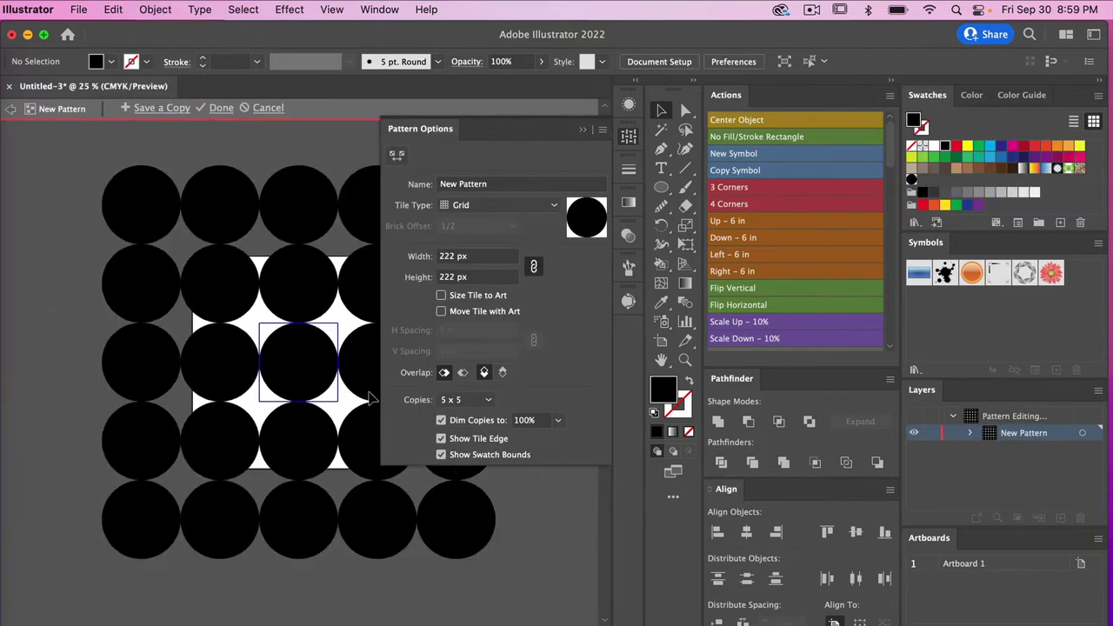
pyautogui.moveTo(437, 128); pyautogui.dragTo(787, 377)
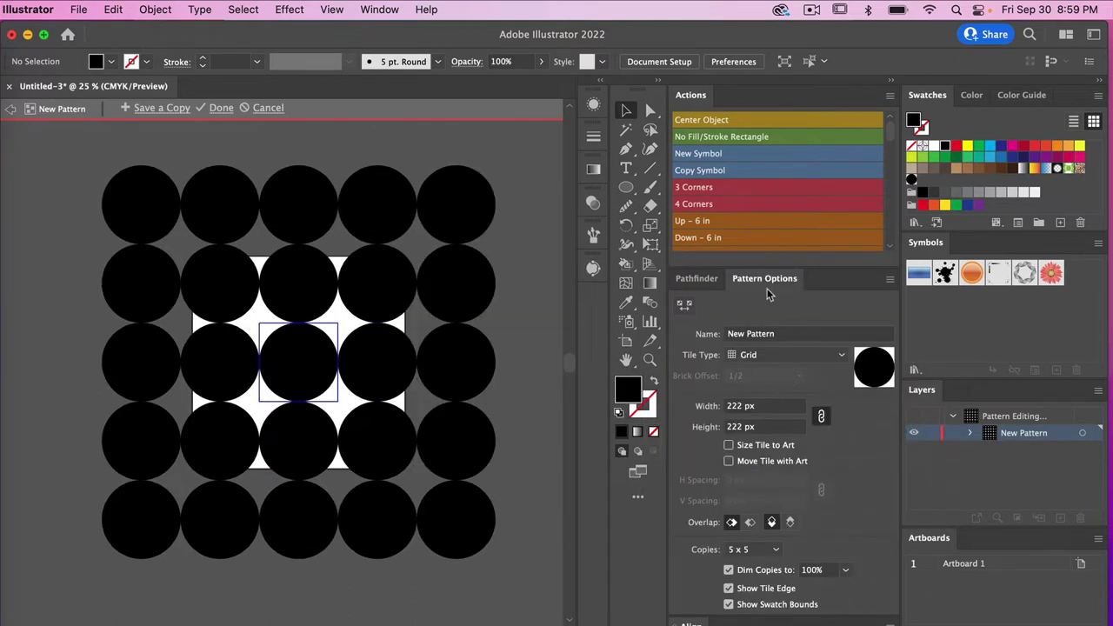
pyautogui.click(336, 356)
pyautogui.click(379, 9)
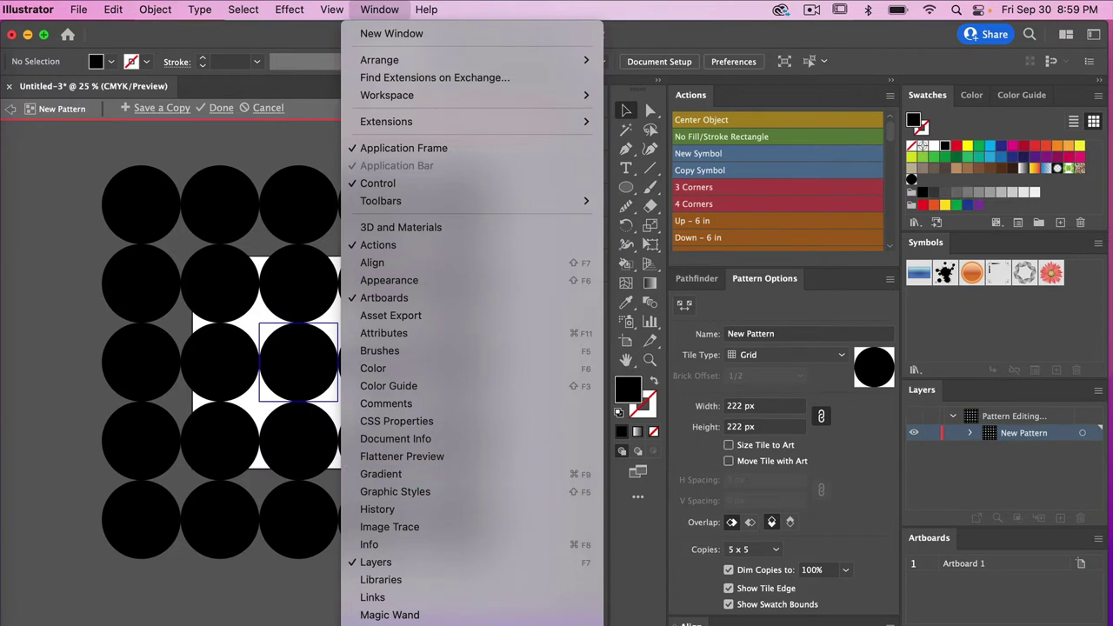
pyautogui.click(808, 315)
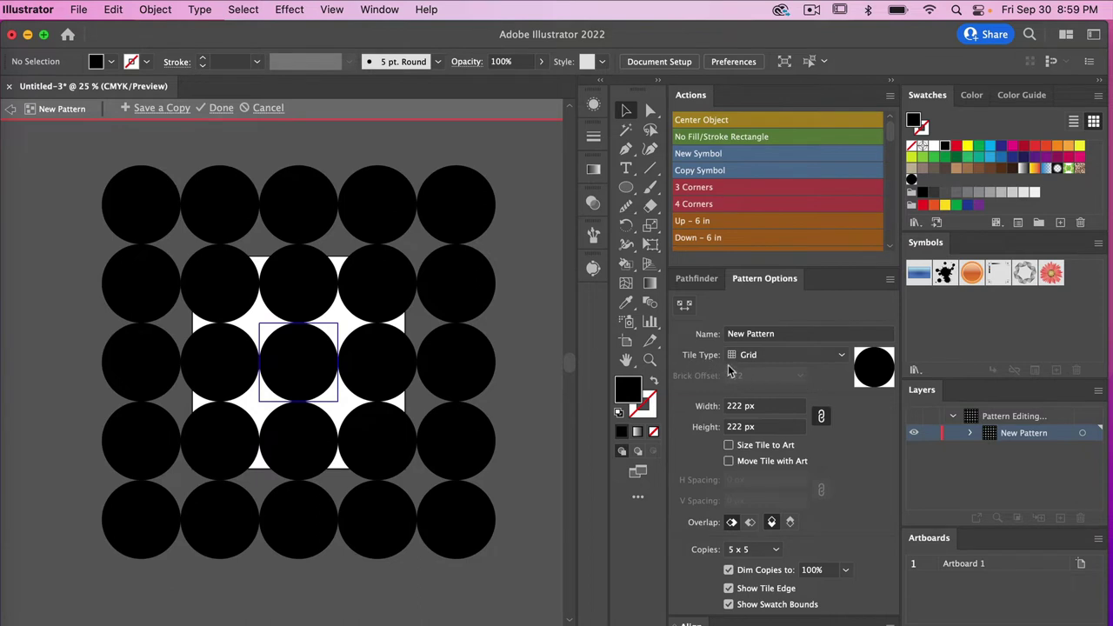
# Try the Brick by Row and then Brick by Column tile types.
pyautogui.click(804, 356)
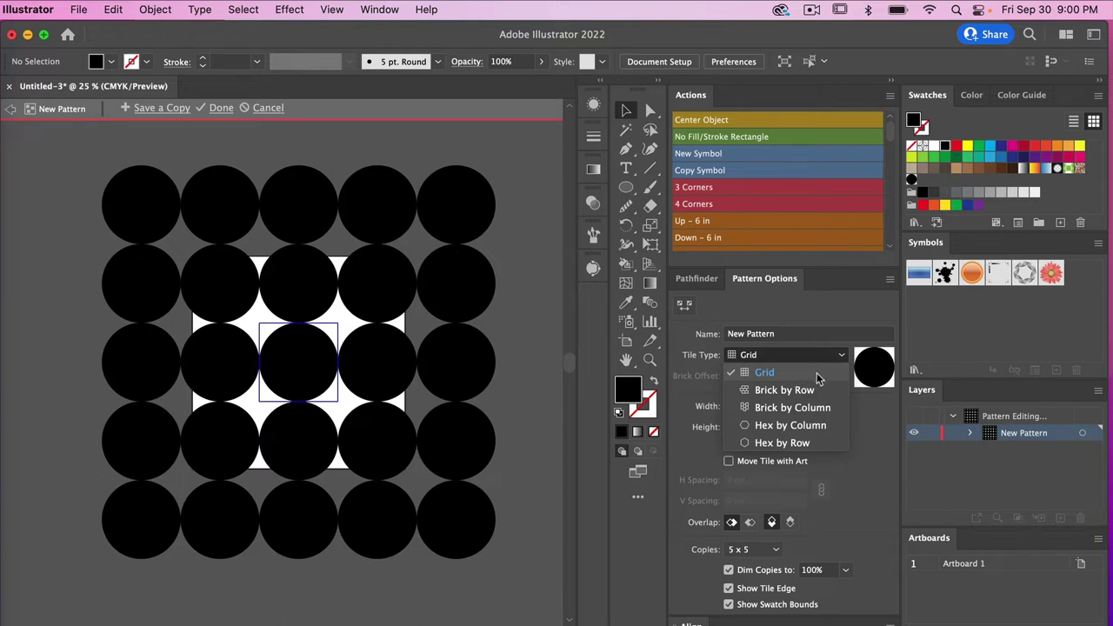
pyautogui.click(808, 391)
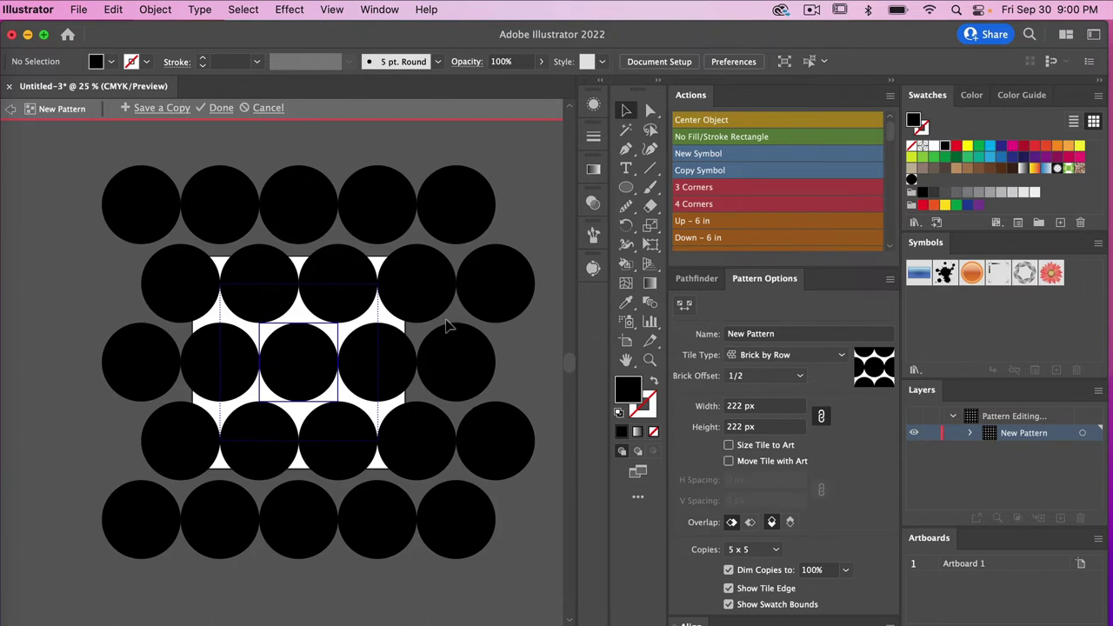
pyautogui.click(817, 358)
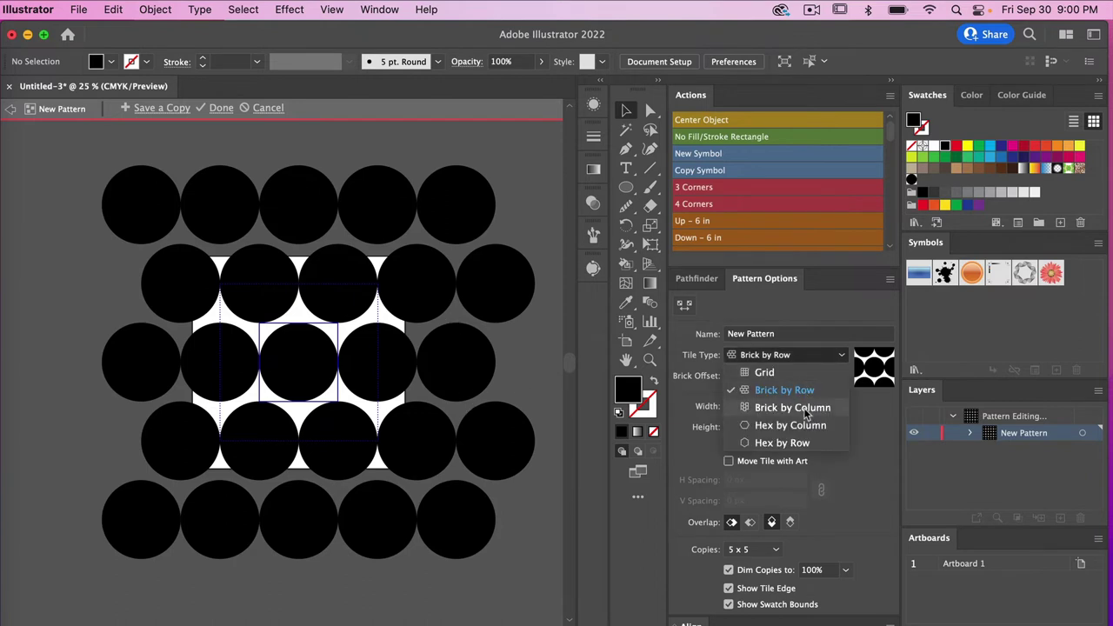
pyautogui.click(791, 408)
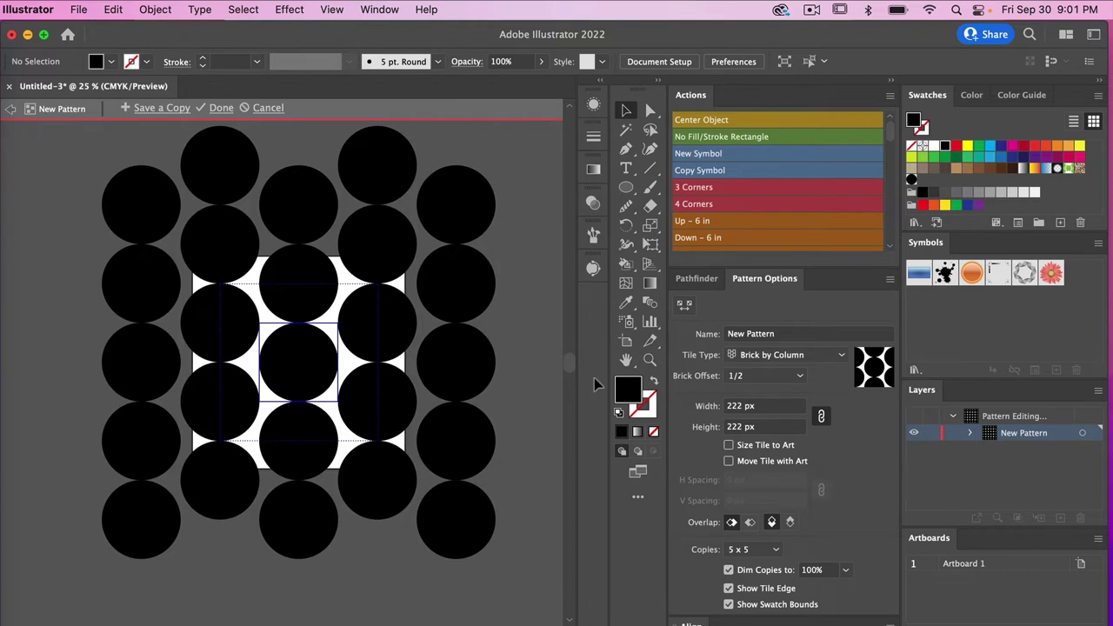
# Try brick offsets 1/4 and 2/3, restore 1/2, then set Tile Type to Hex by Column.
pyautogui.click(792, 379)
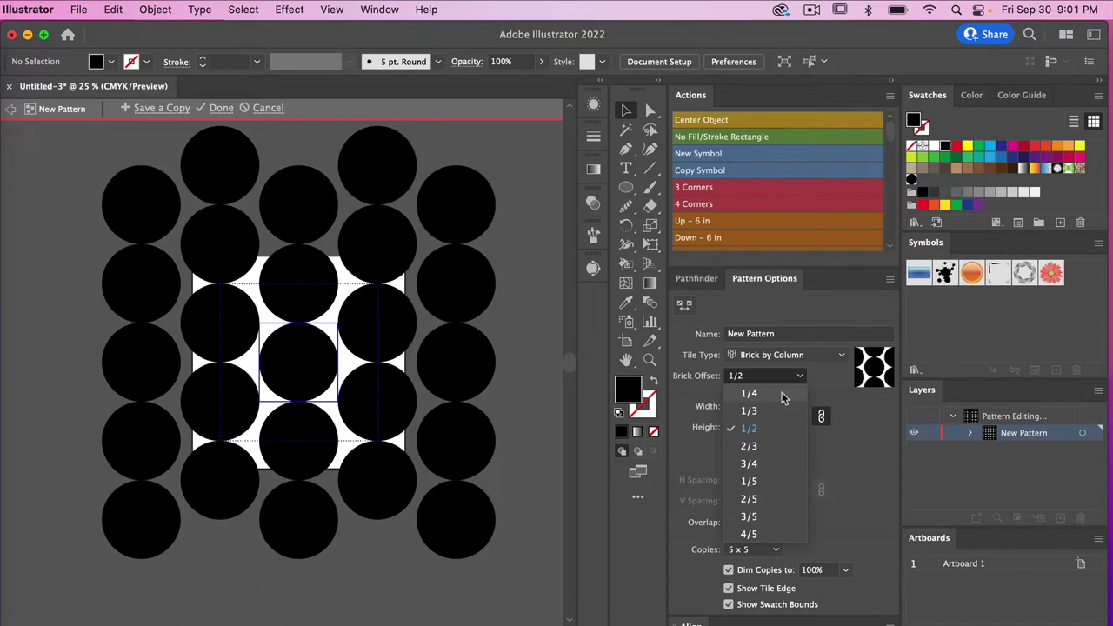
pyautogui.click(785, 393)
pyautogui.click(787, 381)
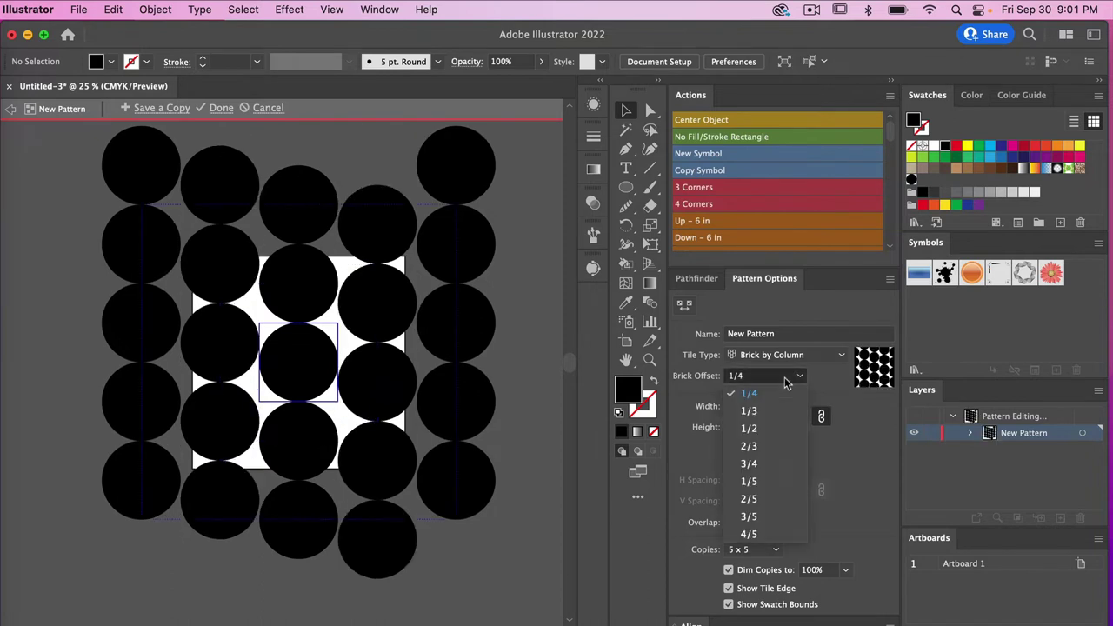
pyautogui.click(772, 450)
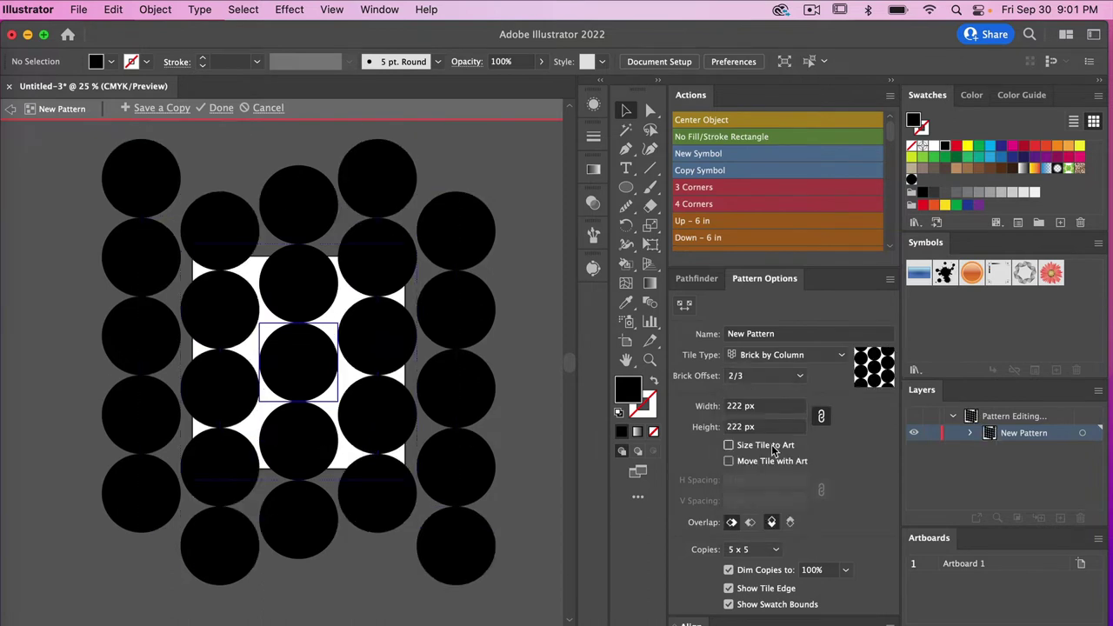
pyautogui.click(776, 379)
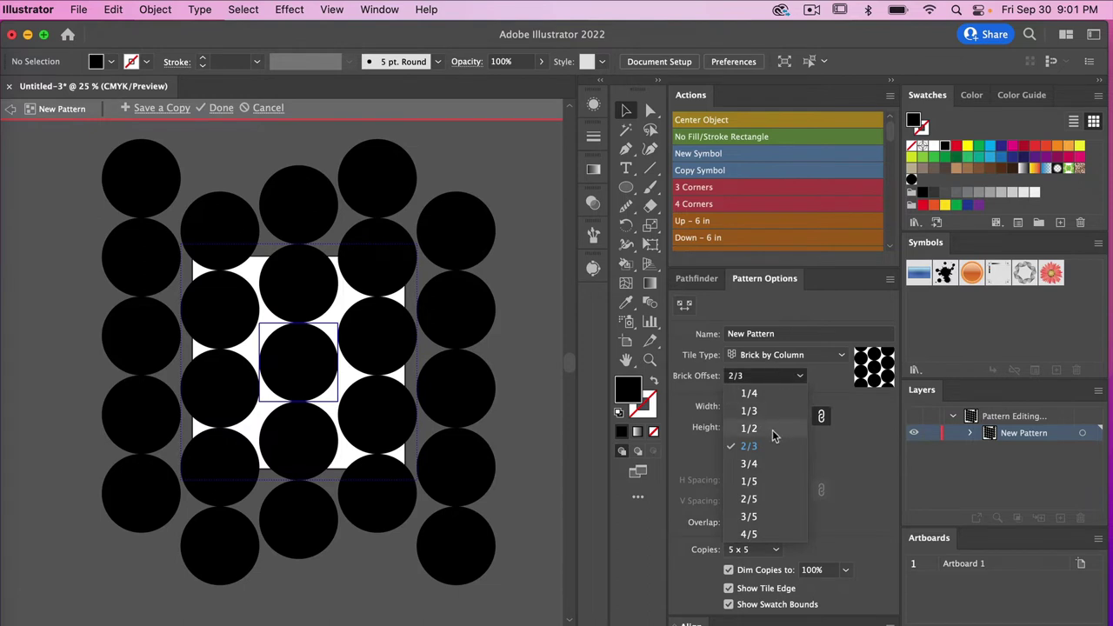
pyautogui.click(749, 429)
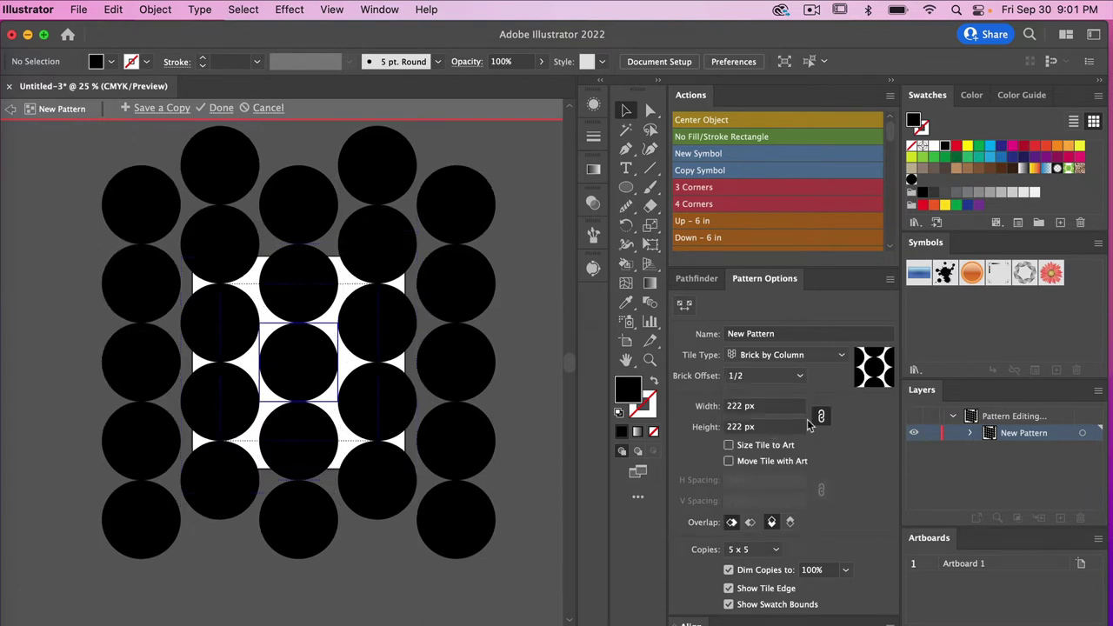
pyautogui.click(824, 355)
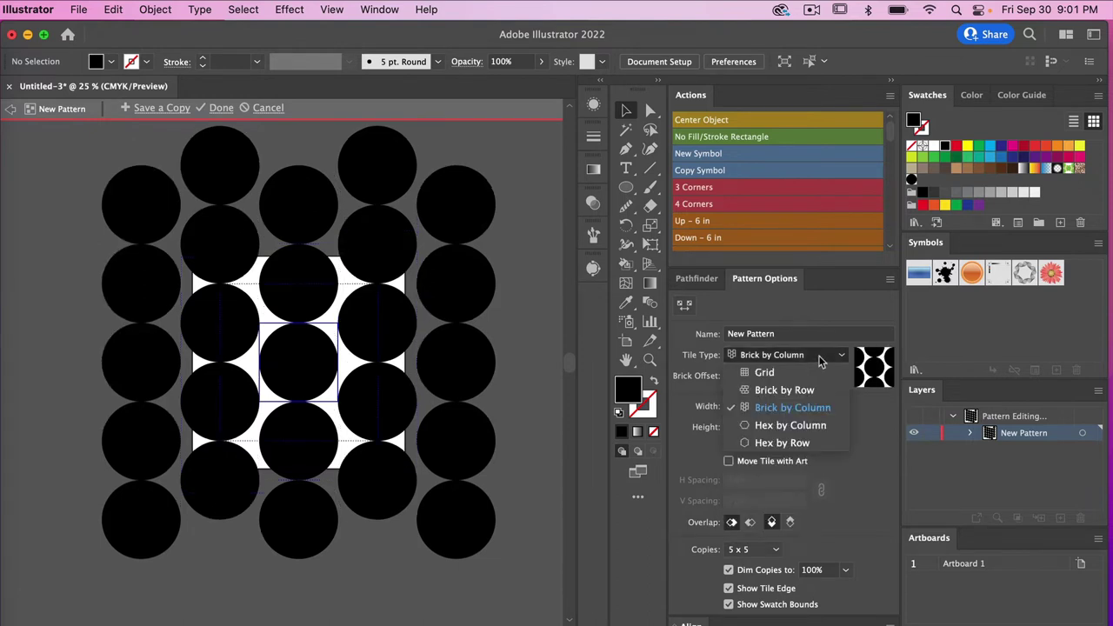
pyautogui.click(805, 429)
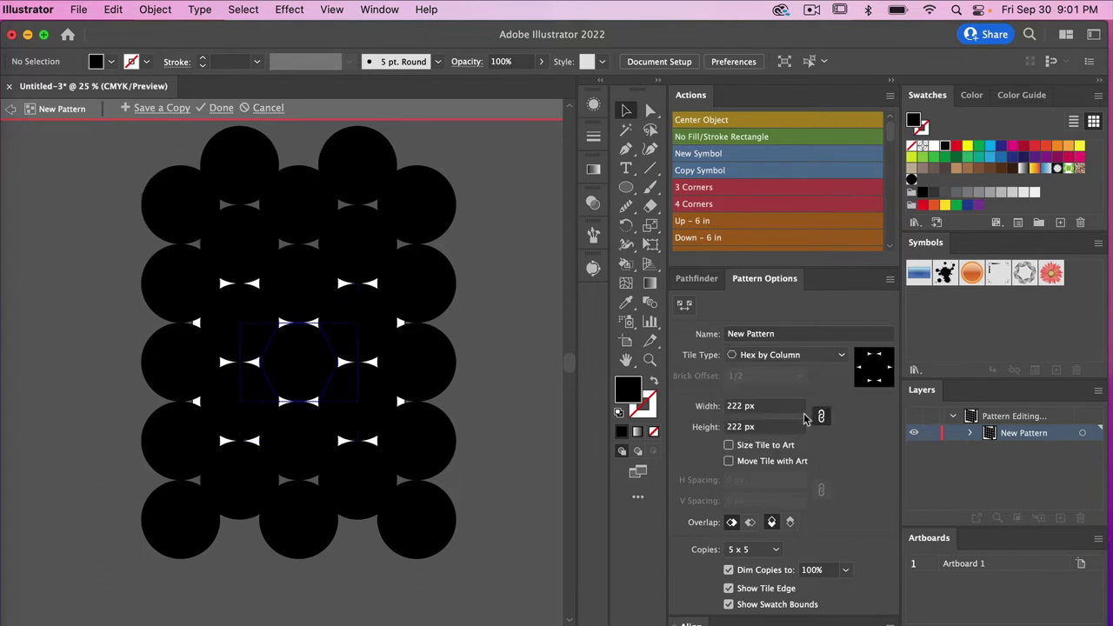
# Step the pattern tile width up with arrow keys to 288 px.
pyautogui.click(782, 406)
pyautogui.write('225')
pyautogui.press('Return')
pyautogui.press('Up')
pyautogui.press('Up')
pyautogui.press('Up')
pyautogui.press('Up')
pyautogui.press('Up')
pyautogui.press('Up')
pyautogui.press('Up')
pyautogui.press('Up')
pyautogui.press('Up')
pyautogui.press('Up')
pyautogui.press('Up')
pyautogui.press('Up')
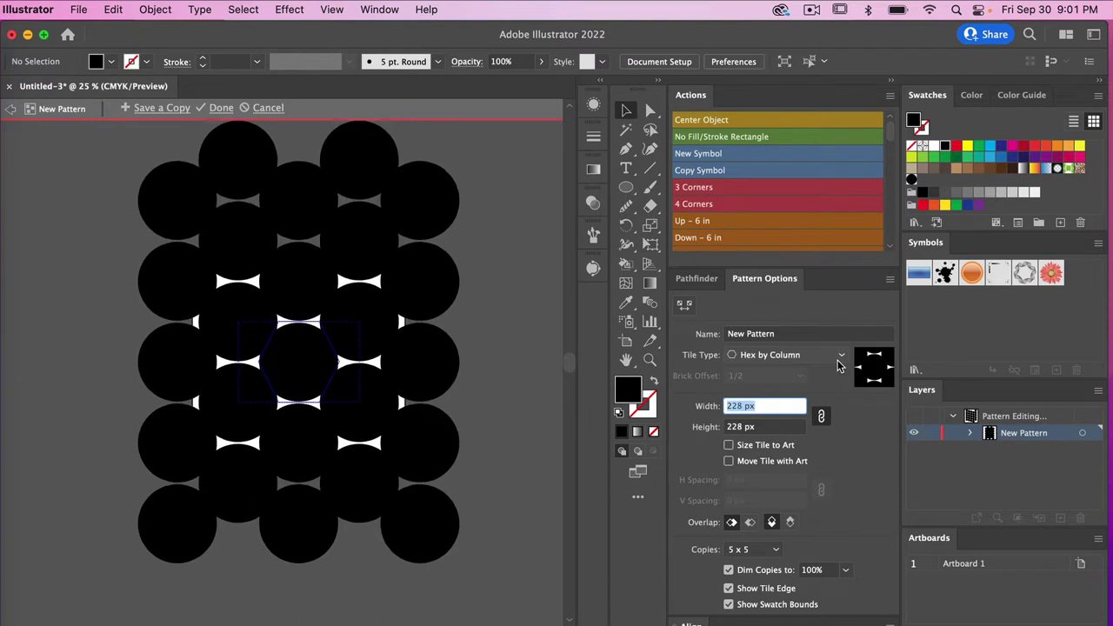
pyautogui.press('Up')
pyautogui.press('Up')
pyautogui.press('Up')
pyautogui.press('Up')
pyautogui.press('Up')
pyautogui.press('Up')
pyautogui.press('Up')
pyautogui.press('Up')
pyautogui.press('Up')
pyautogui.press('Up')
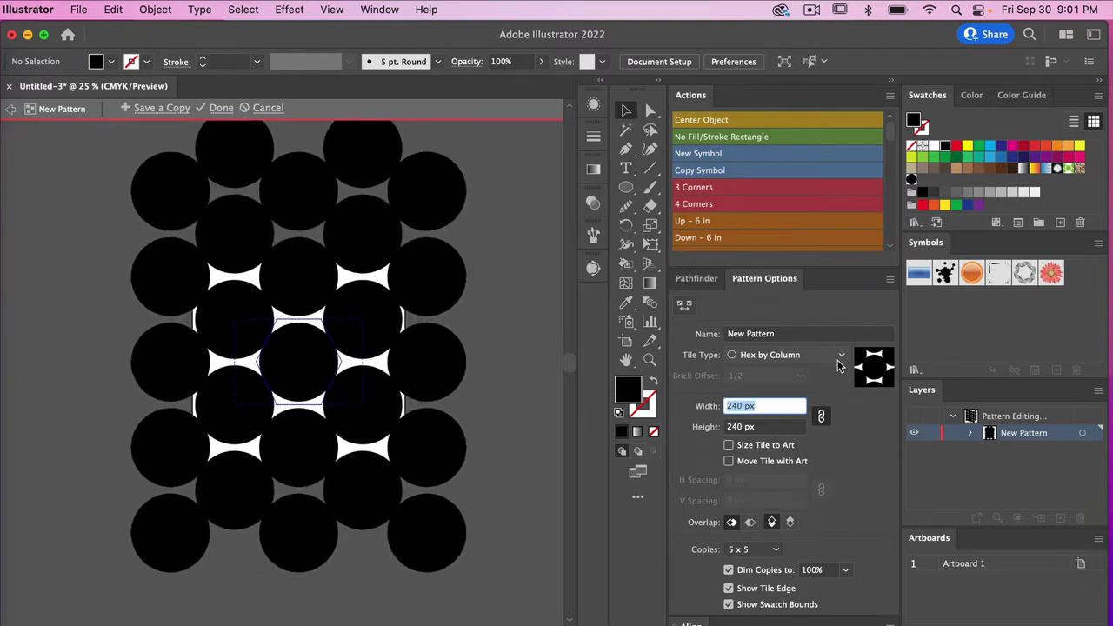
pyautogui.press('Up')
pyautogui.press('Up')
pyautogui.press('Up')
pyautogui.press('Up')
pyautogui.press('Up')
pyautogui.press('Up')
pyautogui.press('Up')
pyautogui.press('Up')
pyautogui.press('Up')
pyautogui.press('Up')
pyautogui.press('Up')
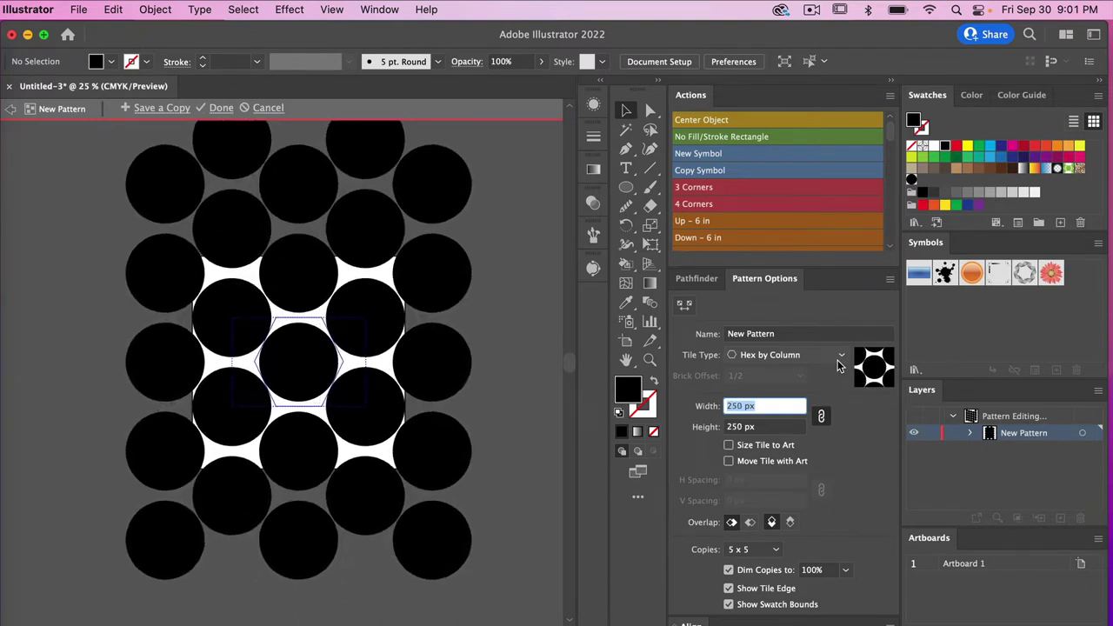
pyautogui.press('Up')
pyautogui.press('Up')
pyautogui.press('Up')
pyautogui.press('Up')
pyautogui.press('Up')
pyautogui.press('Up')
pyautogui.press('Up')
pyautogui.press('Up')
pyautogui.press('Up')
pyautogui.press('Up')
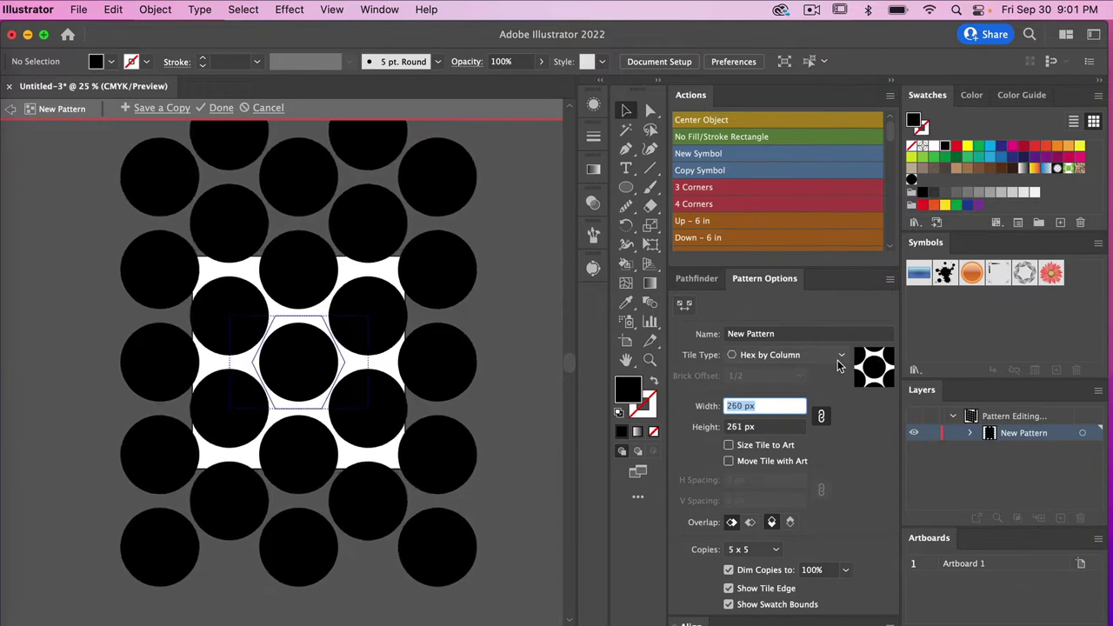
pyautogui.press('Up')
pyautogui.press('Up')
pyautogui.press('Up')
pyautogui.press('Up')
pyautogui.press('Up')
pyautogui.press('Up')
pyautogui.press('Up')
pyautogui.press('Up')
pyautogui.press('Up')
pyautogui.press('Up')
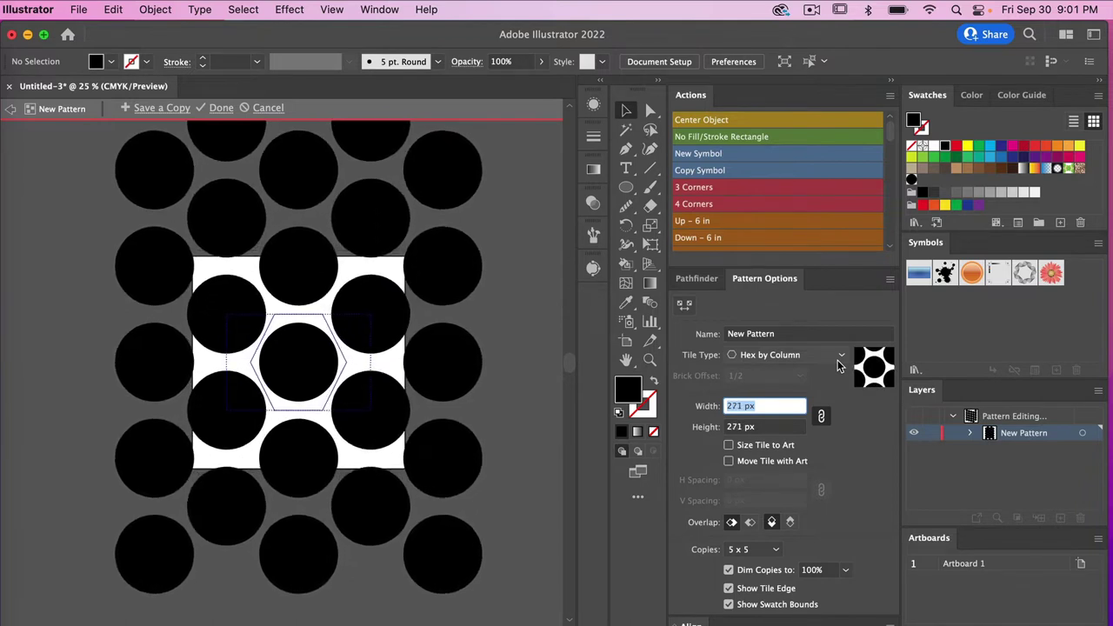
pyautogui.press('Up')
pyautogui.press('Up')
pyautogui.press('Up')
pyautogui.press('Up')
pyautogui.press('Up')
pyautogui.press('Up')
pyautogui.press('Up')
pyautogui.press('Up')
pyautogui.press('Up')
pyautogui.press('Up')
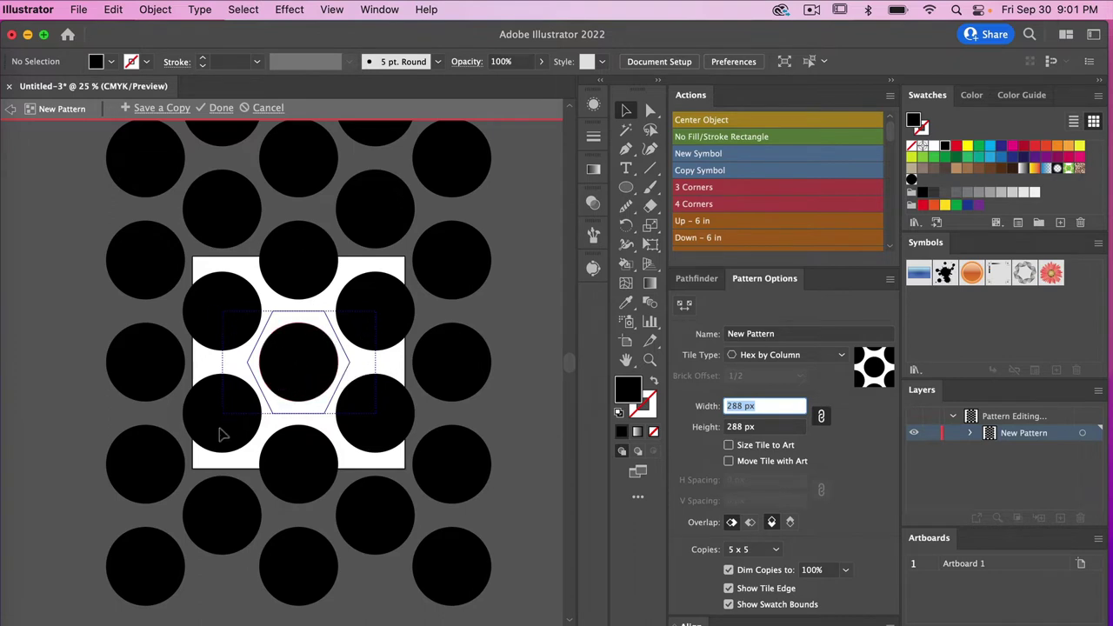
# Switch the tile type to Hex by Row, then to Brick by Row.
pyautogui.click(761, 355)
pyautogui.click(783, 445)
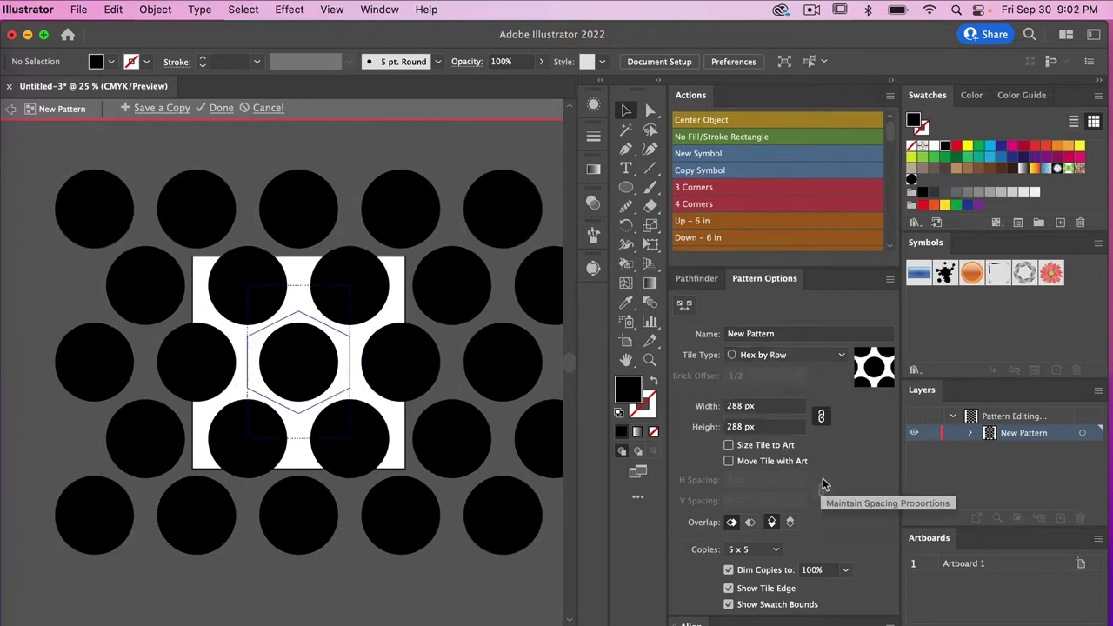
pyautogui.click(807, 358)
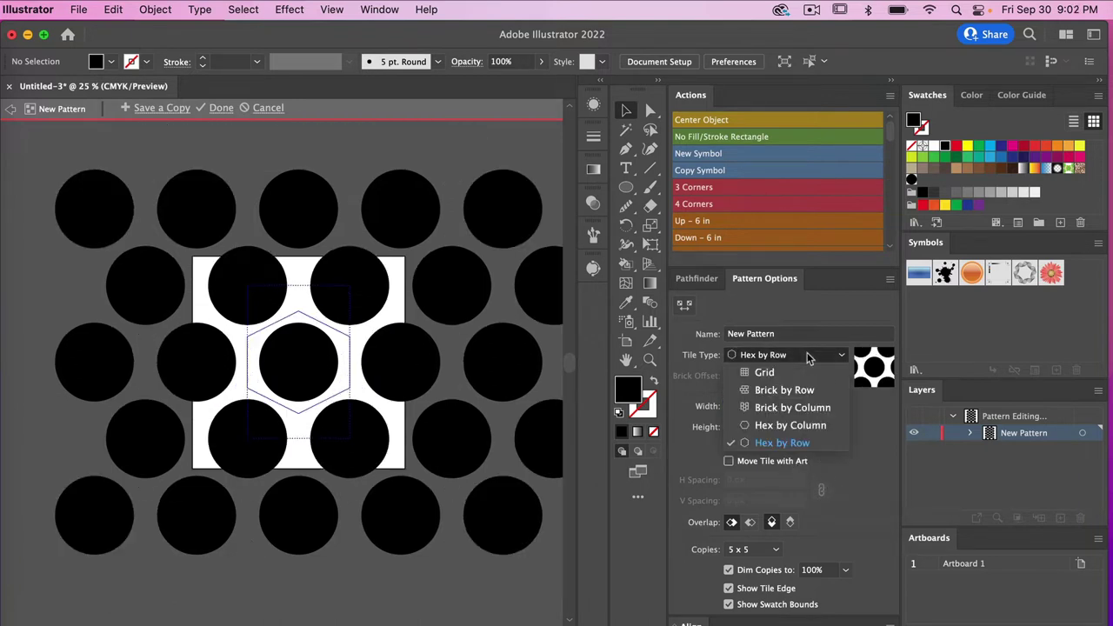
pyautogui.click(784, 390)
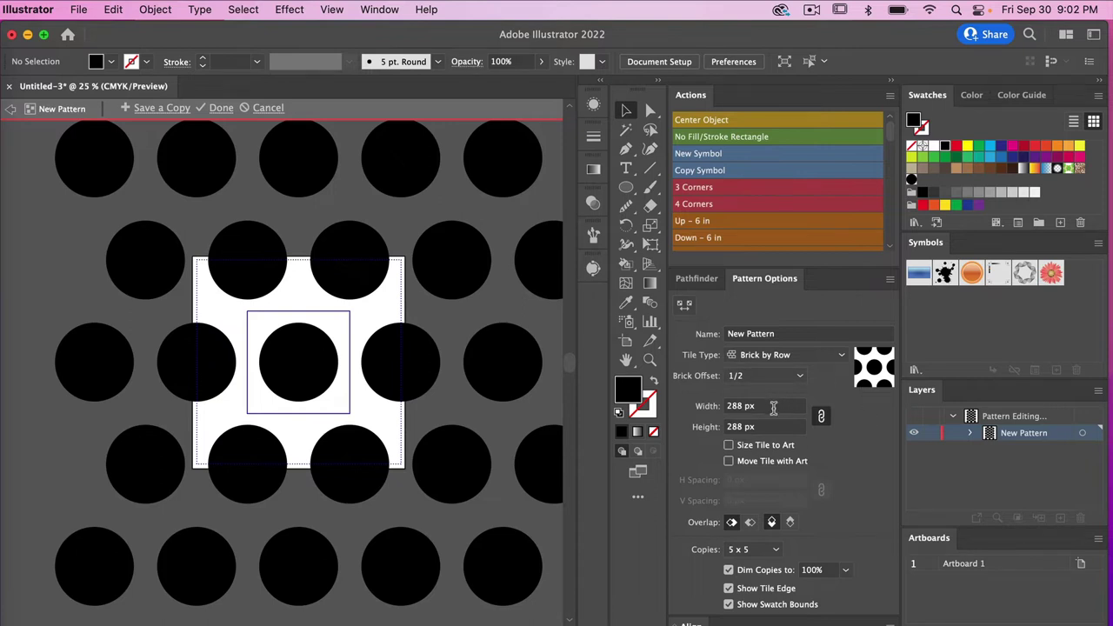
# Nudge the tile width up and unlink the width from the height.
pyautogui.click(773, 407)
pyautogui.press('Up')
pyautogui.press('Up')
pyautogui.press('Up')
pyautogui.press('Up')
pyautogui.press('Up')
pyautogui.press('Up')
pyautogui.press('Up')
pyautogui.press('Up')
pyautogui.press('Up')
pyautogui.press('Up')
pyautogui.press('Up')
pyautogui.press('Up')
pyautogui.press('Up')
pyautogui.press('Up')
pyautogui.press('Up')
pyautogui.press('Up')
pyautogui.press('Up')
pyautogui.press('Up')
pyautogui.press('Up')
pyautogui.press('Up')
pyautogui.press('Up')
pyautogui.press('Up')
pyautogui.press('Up')
pyautogui.press('Up')
pyautogui.press('Up')
pyautogui.press('Up')
pyautogui.press('Up')
pyautogui.press('Up')
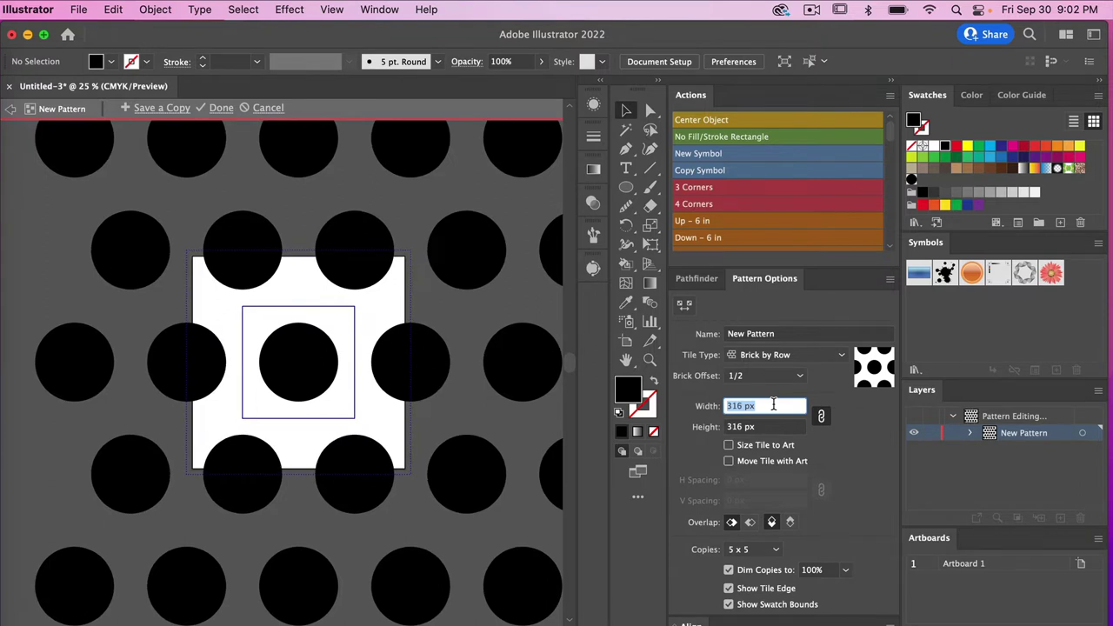
pyautogui.click(823, 418)
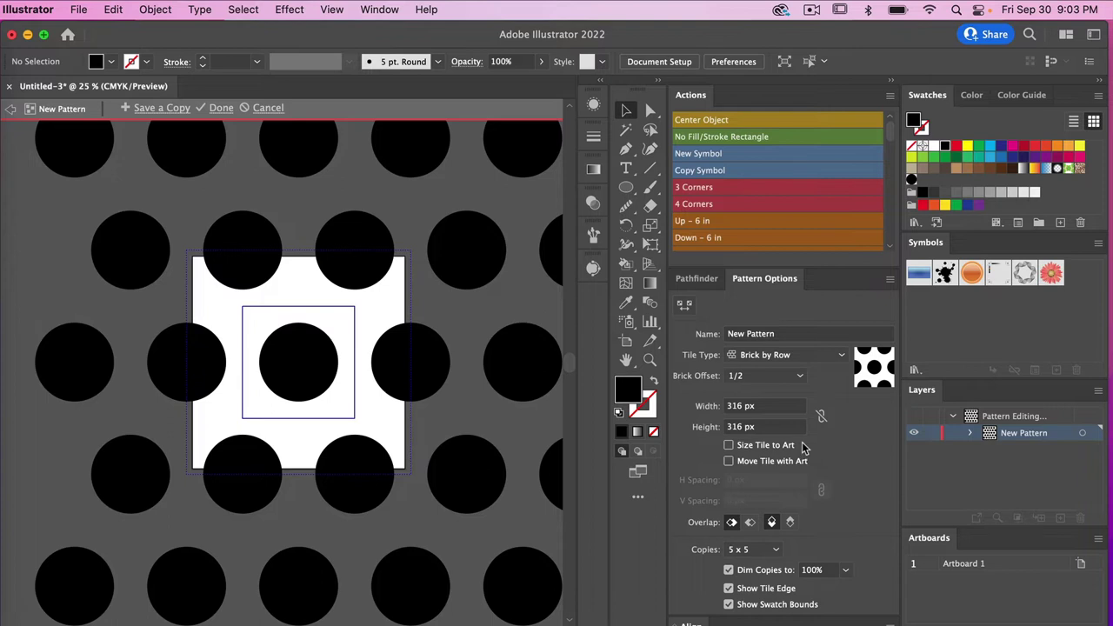
# Test Size Tile to Art and Move Tile with Art by moving the circle, then untick both.
pyautogui.click(729, 446)
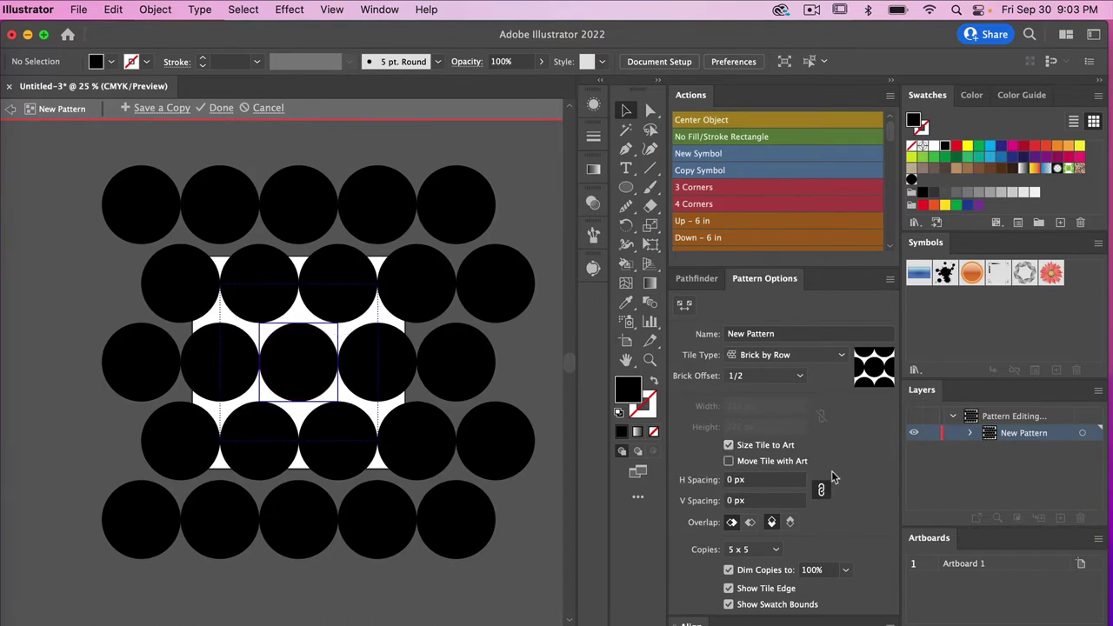
pyautogui.click(729, 461)
pyautogui.moveTo(323, 368)
pyautogui.mouseDown()
pyautogui.moveTo(269, 360)
pyautogui.moveTo(253, 323)
pyautogui.moveTo(275, 305)
pyautogui.moveTo(324, 306)
pyautogui.moveTo(335, 363)
pyautogui.moveTo(317, 368)
pyautogui.mouseUp()
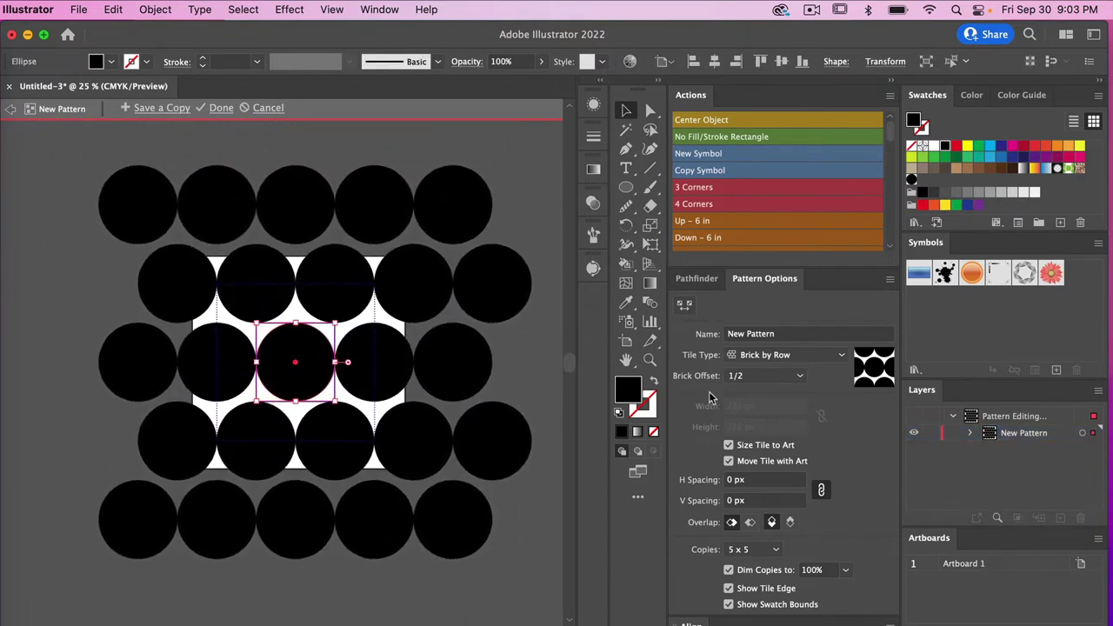
pyautogui.click(728, 445)
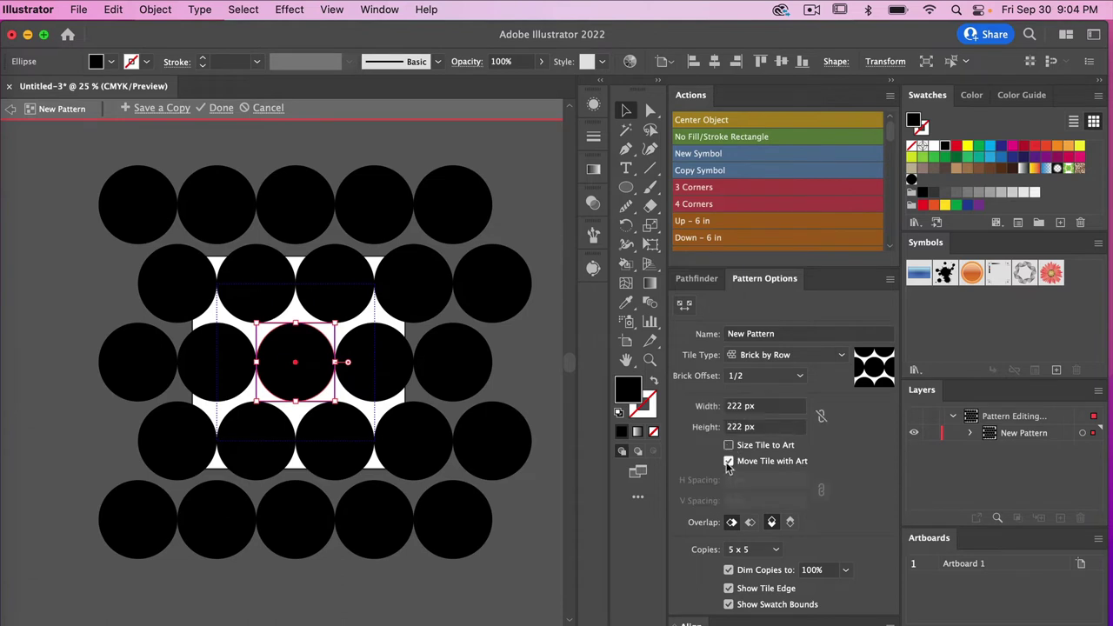
pyautogui.click(728, 460)
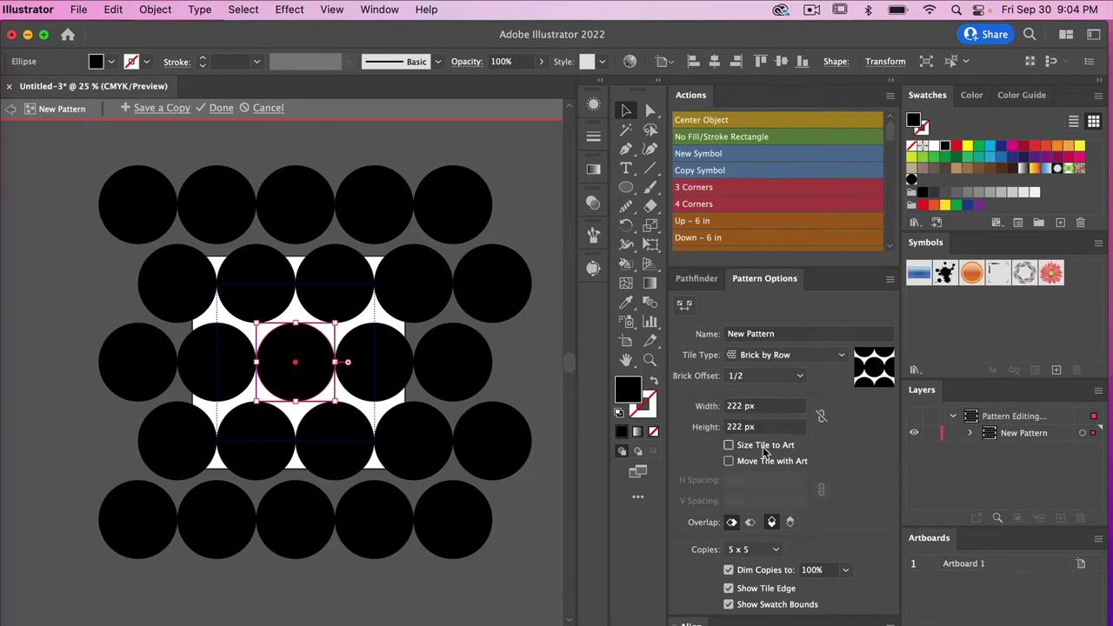
# Drag the tile edges outward with the Pattern Tile Tool until the tile reaches 600 × 600 px.
pyautogui.click(683, 308)
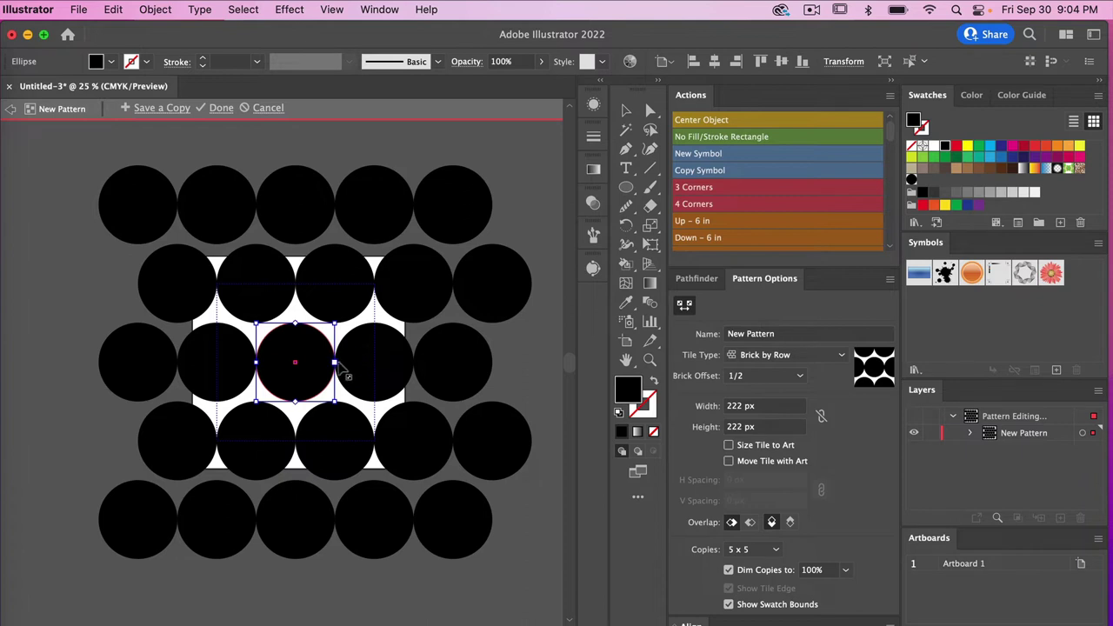
pyautogui.moveTo(339, 362); pyautogui.dragTo(380, 365)
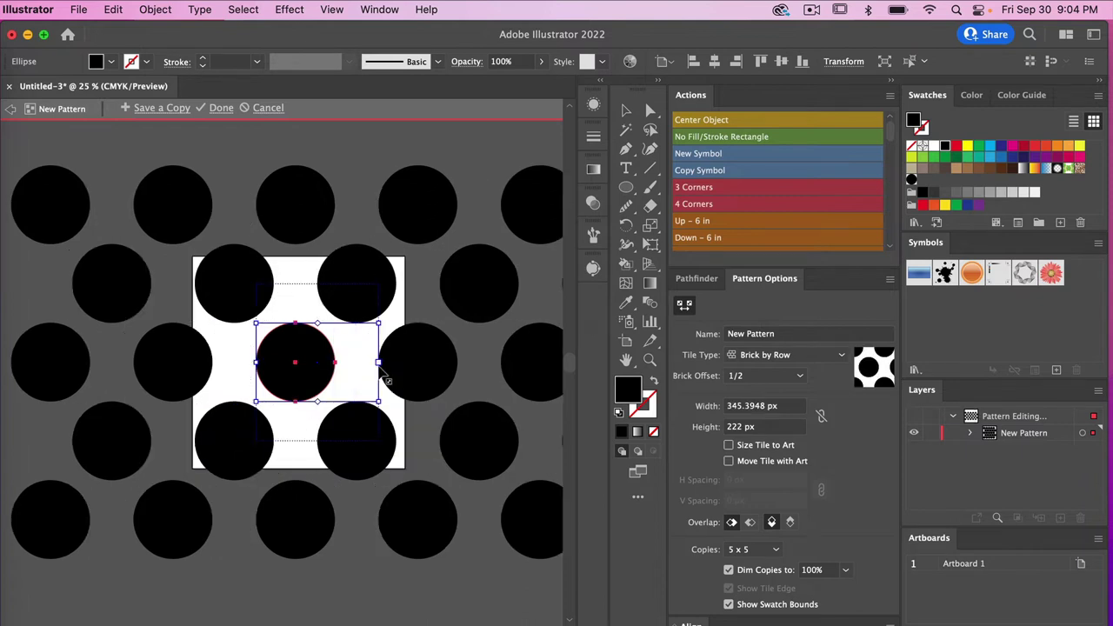
pyautogui.moveTo(298, 324); pyautogui.dragTo(298, 257)
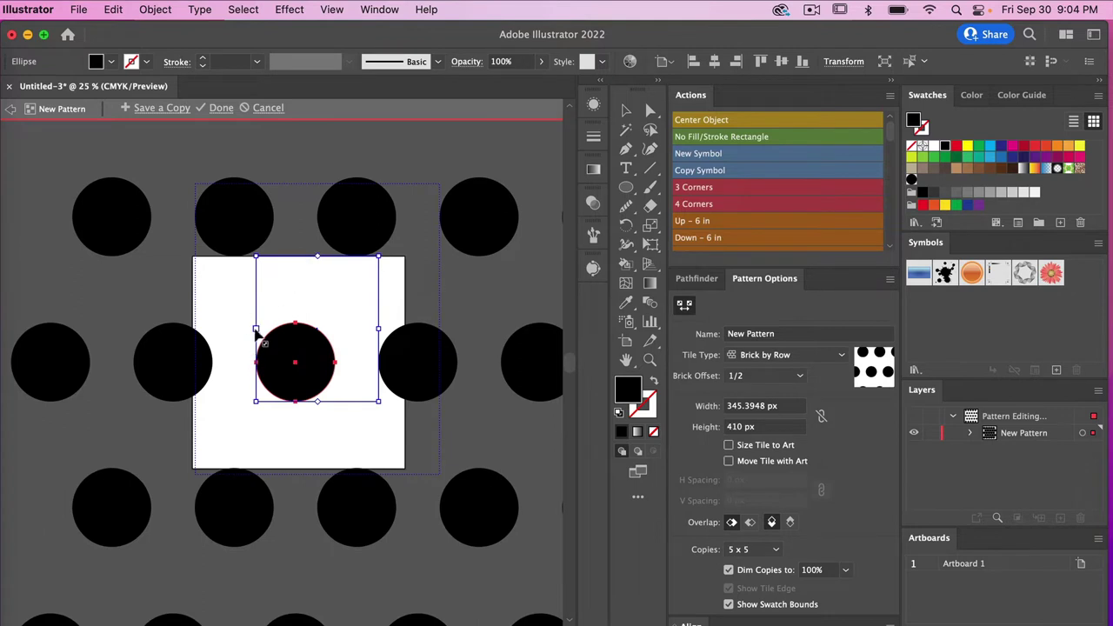
pyautogui.moveTo(256, 330); pyautogui.dragTo(192, 330)
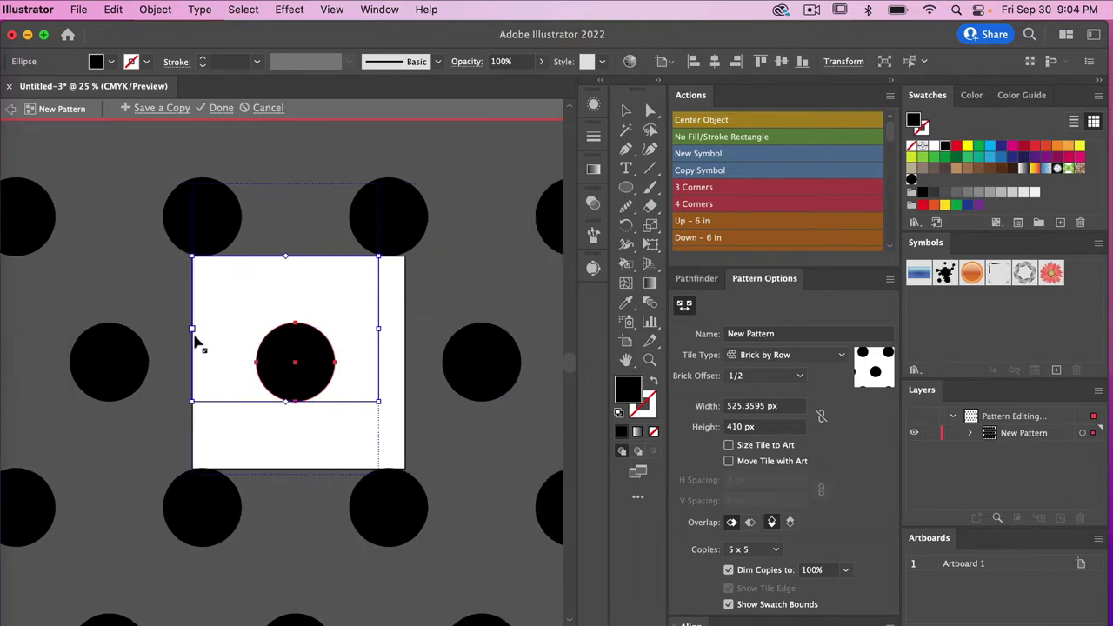
pyautogui.moveTo(291, 405); pyautogui.dragTo(405, 470)
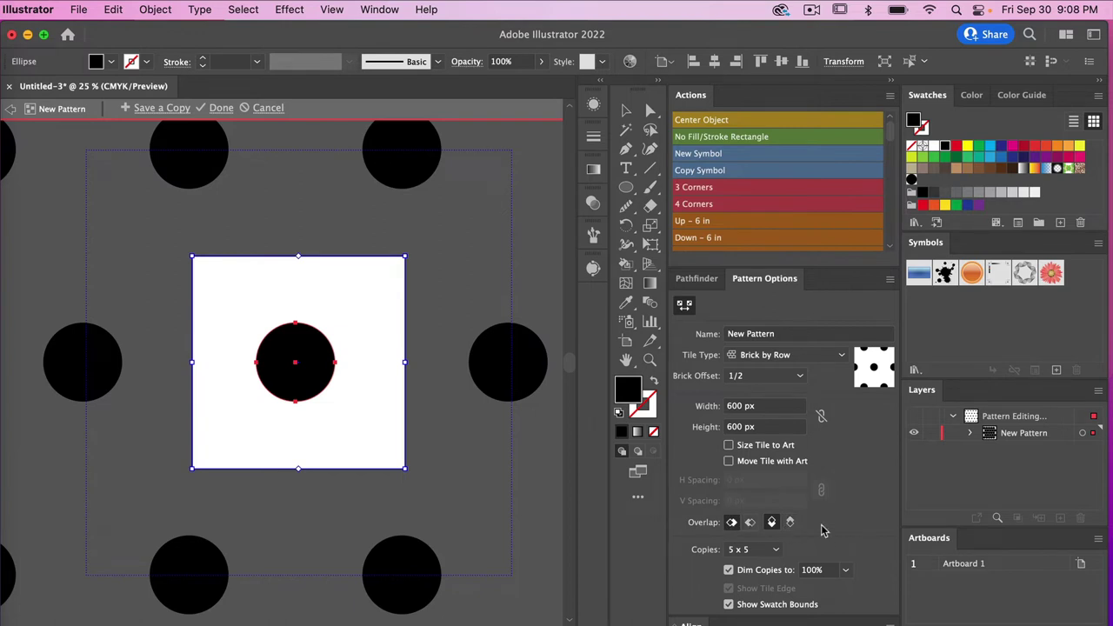
# Keep copies at 5 x 5 and dim them to 50%, then restore them to 100%.
pyautogui.click(771, 550)
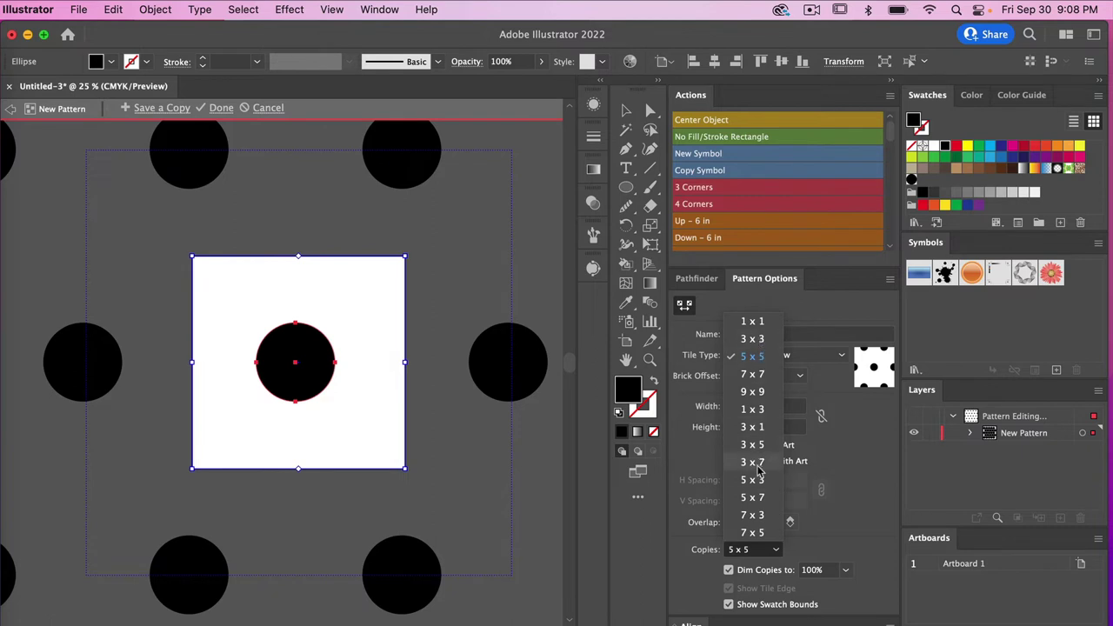
pyautogui.click(837, 547)
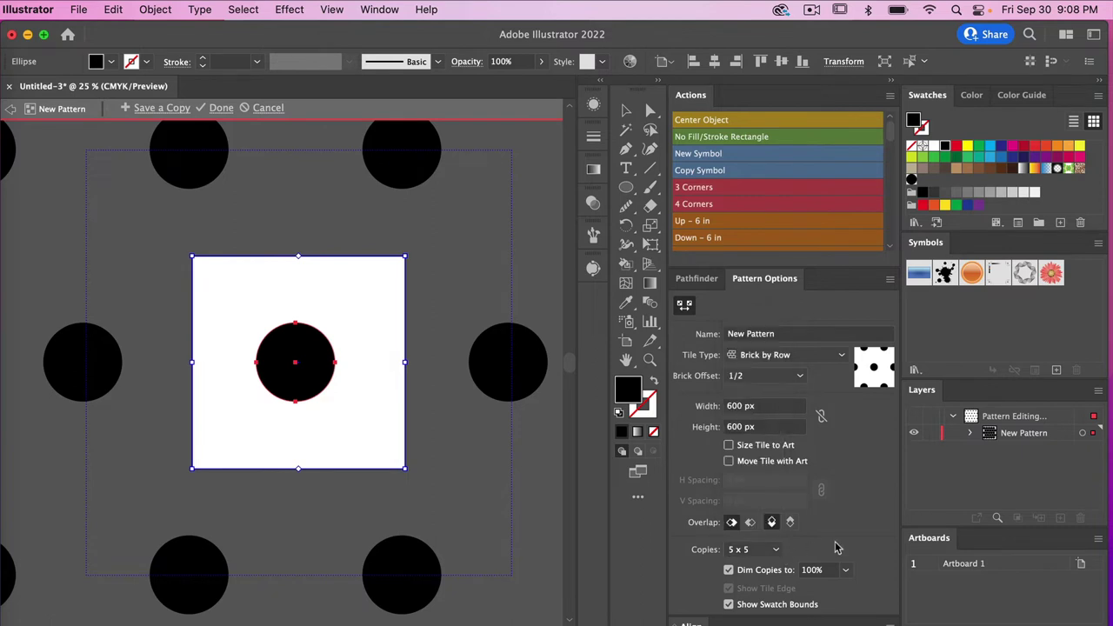
pyautogui.click(830, 570)
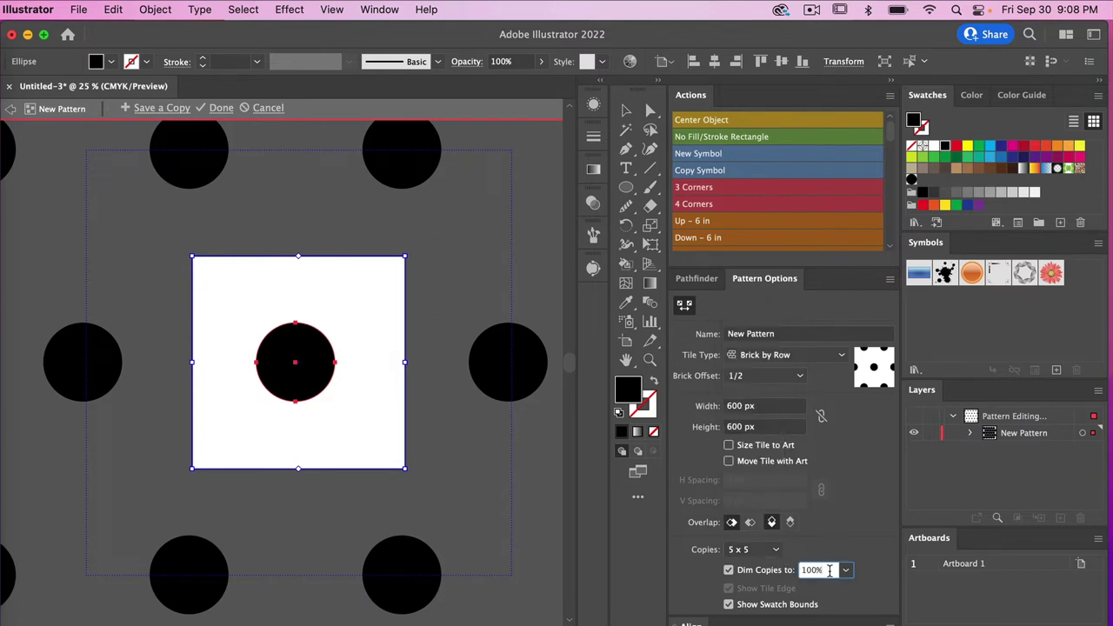
pyautogui.moveTo(827, 568); pyautogui.dragTo(792, 572)
pyautogui.write('50')
pyautogui.press('Return')
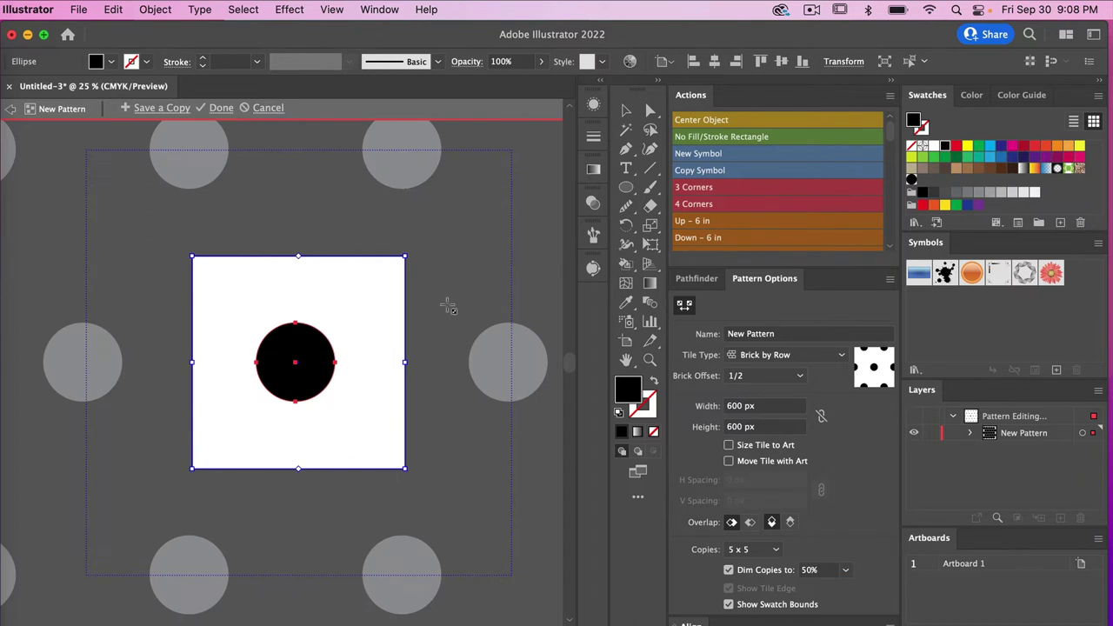
pyautogui.moveTo(824, 568); pyautogui.dragTo(791, 569)
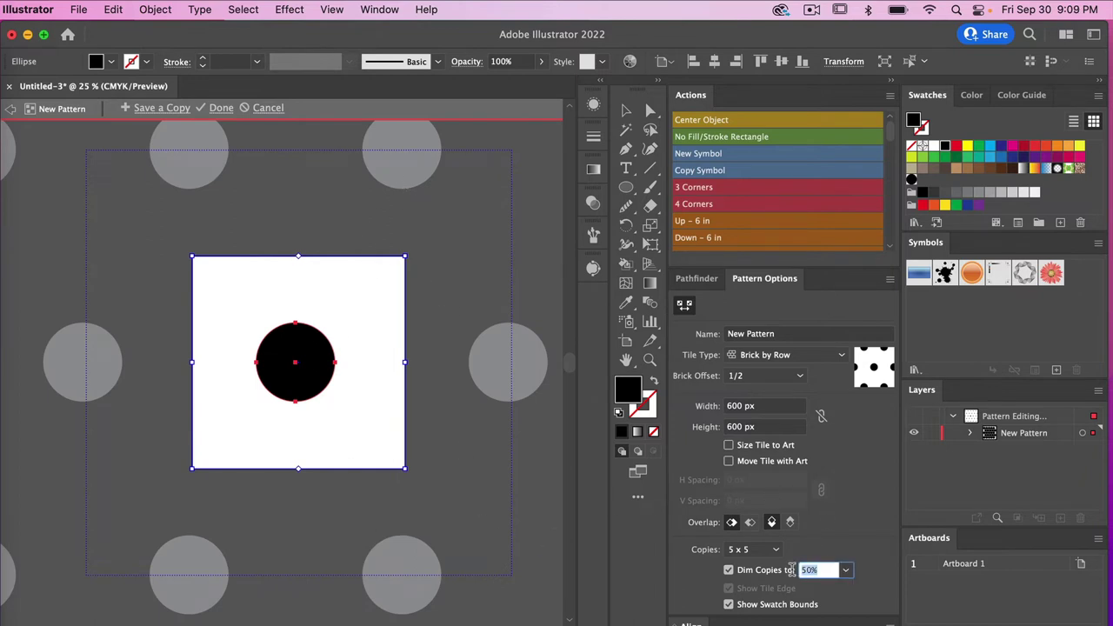
pyautogui.write('100')
pyautogui.press('Return')
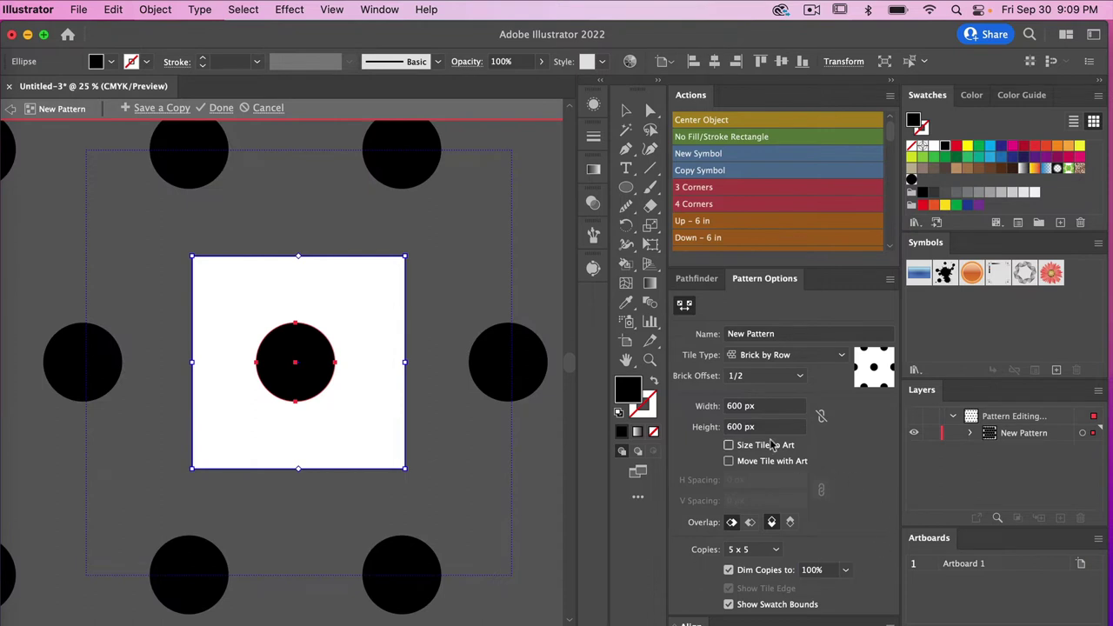
# Set the pattern tile width and height to 300 px.
pyautogui.click(763, 406)
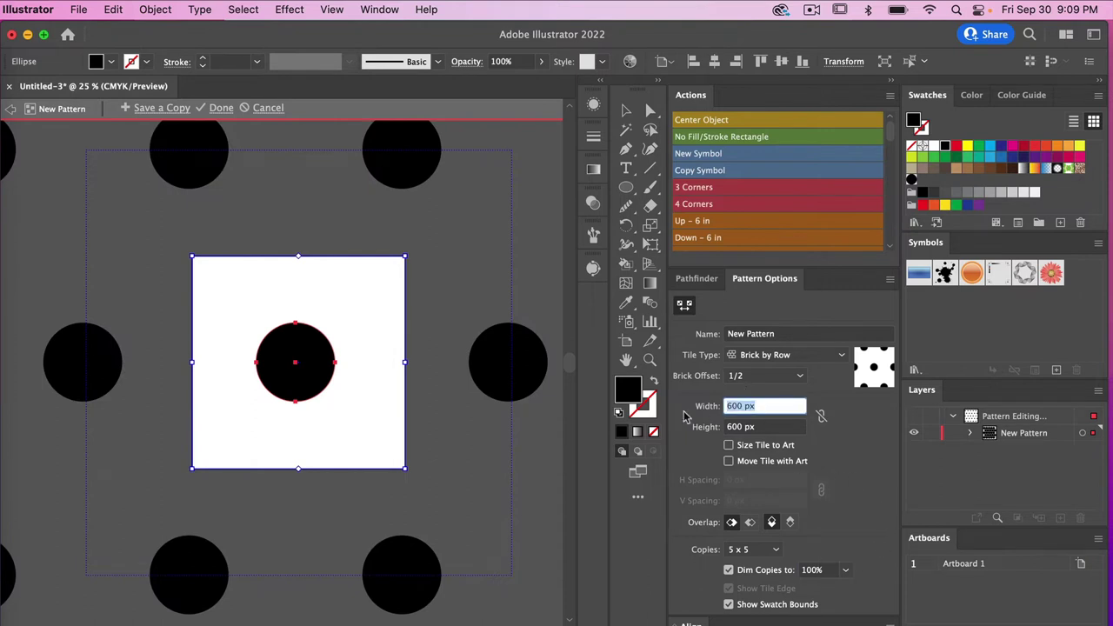
pyautogui.write('300')
pyautogui.click(767, 427)
pyautogui.moveTo(764, 426); pyautogui.dragTo(694, 429)
pyautogui.write('30')
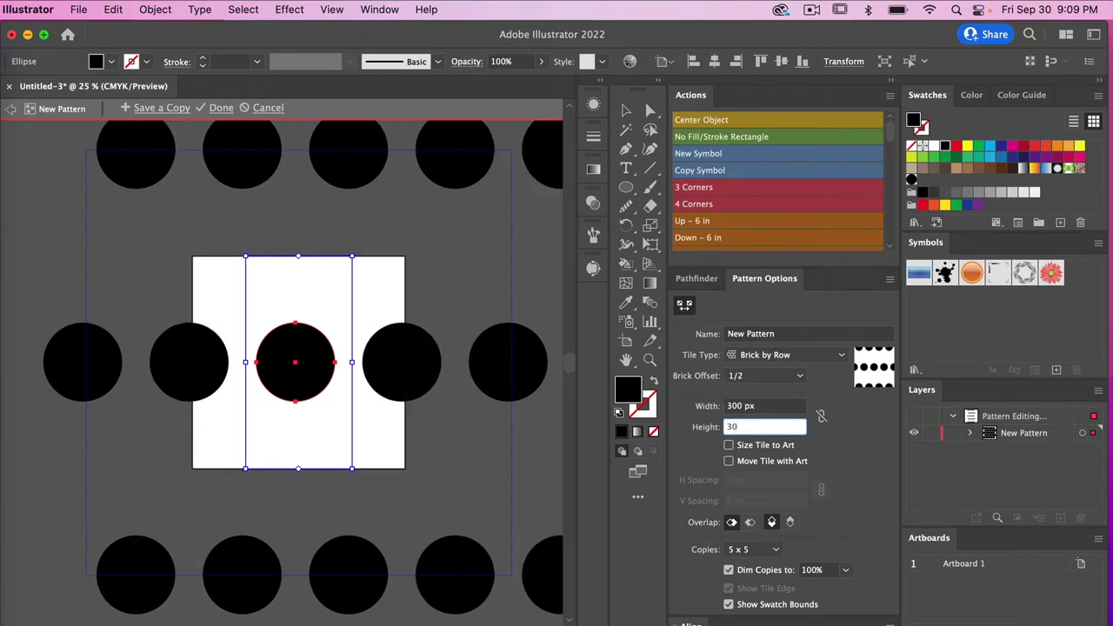
pyautogui.press('Return')
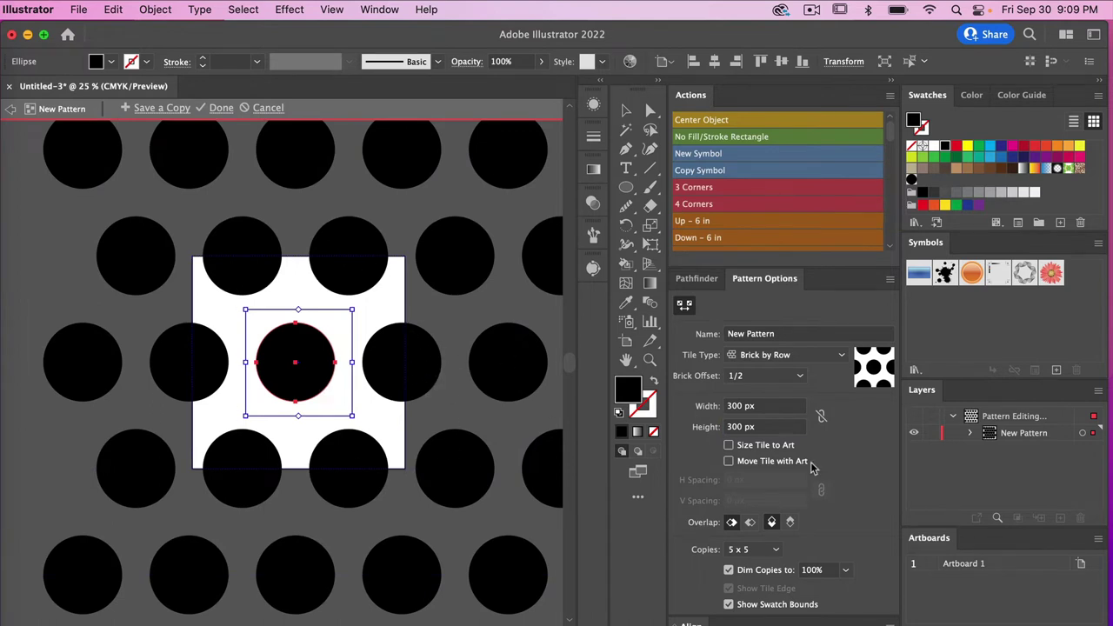
# Centre the circle within the tile and click Done to exit pattern editing.
pyautogui.press('v')
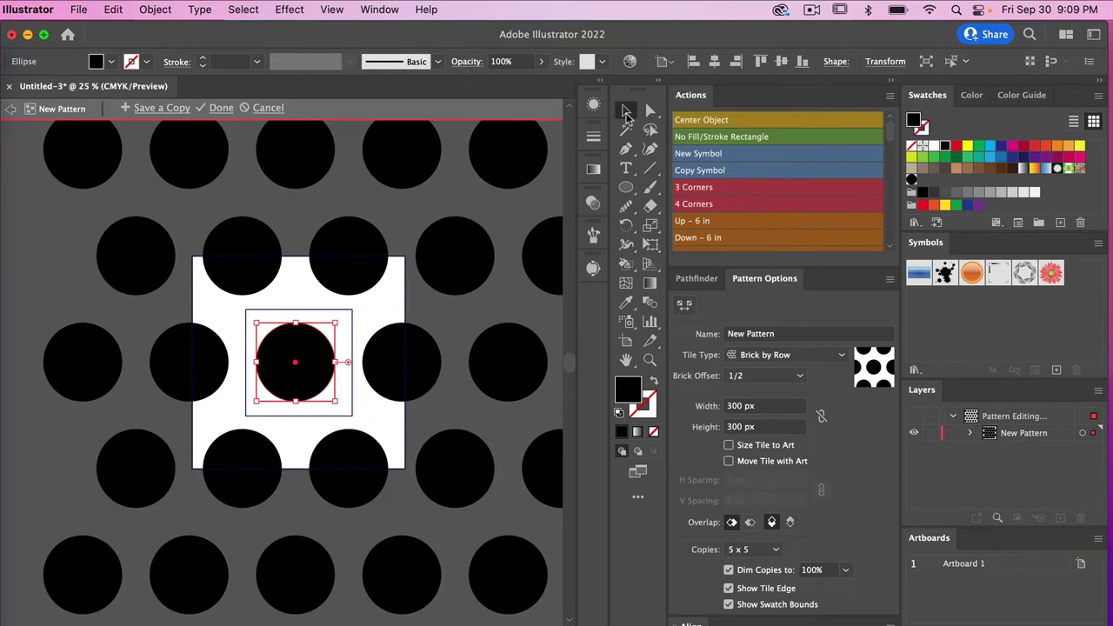
pyautogui.moveTo(314, 392); pyautogui.dragTo(311, 382)
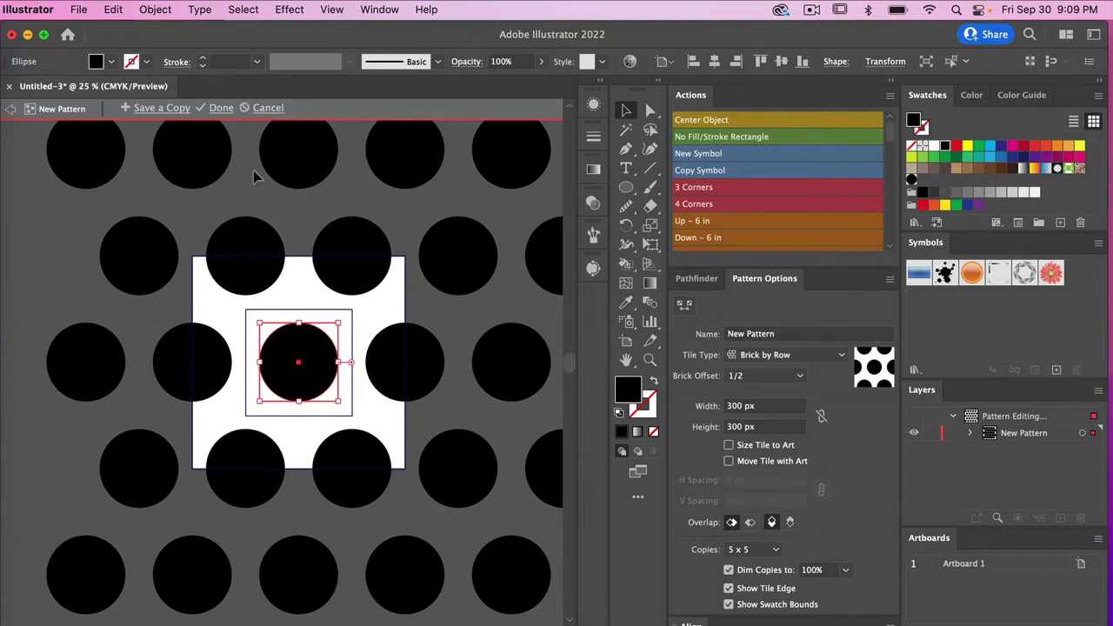
pyautogui.click(219, 109)
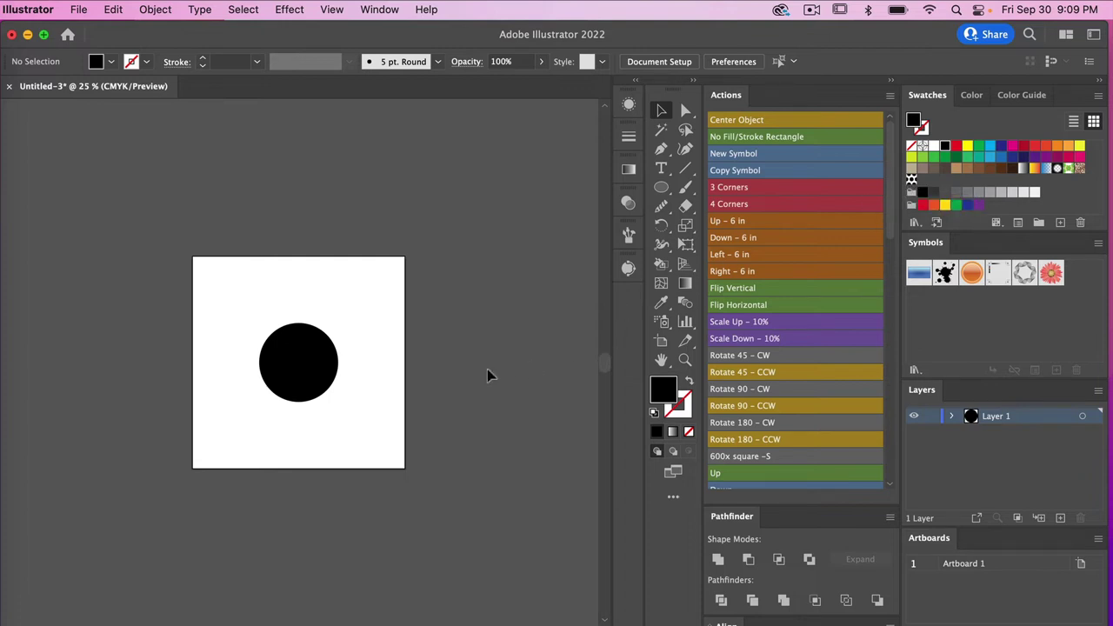
# Draw a large ellipse beside the artboard and fill it with the New Pattern swatch.
pyautogui.scroll(-5, 487, 375)
pyautogui.hscroll(5, 486, 375)
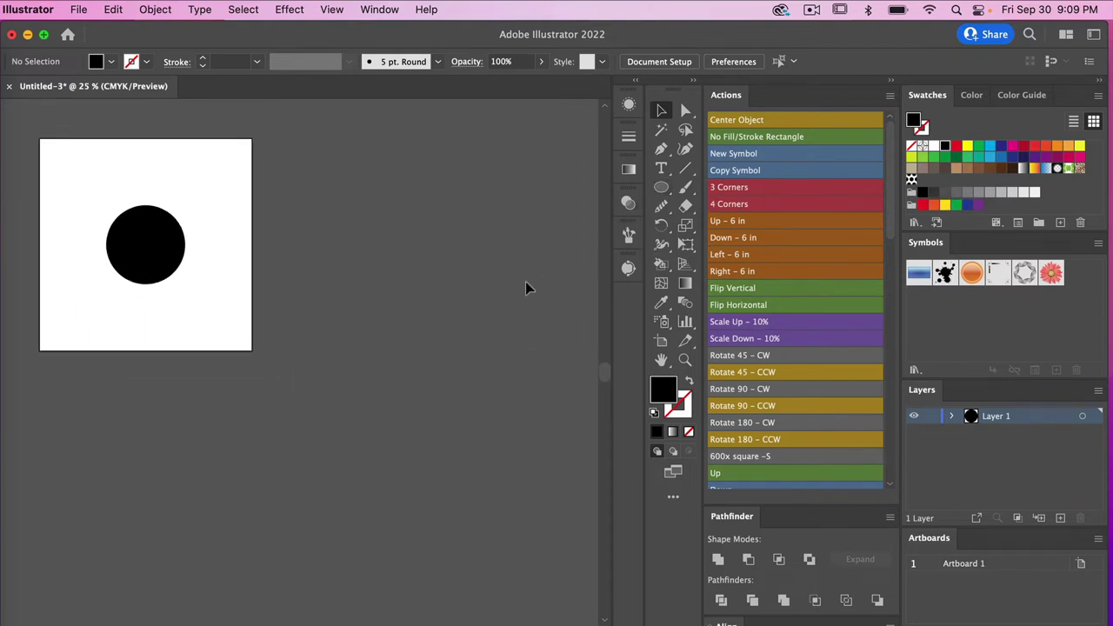
pyautogui.press('super+equal')
pyautogui.press('super+minus')
pyautogui.press('super+minus')
pyautogui.press('super+minus')
pyautogui.scroll(-3, 527, 287)
pyautogui.hscroll(3, 527, 287)
pyautogui.click(661, 187)
pyautogui.moveTo(276, 225); pyautogui.dragTo(496, 603)
pyautogui.hscroll(-5, 388, 454)
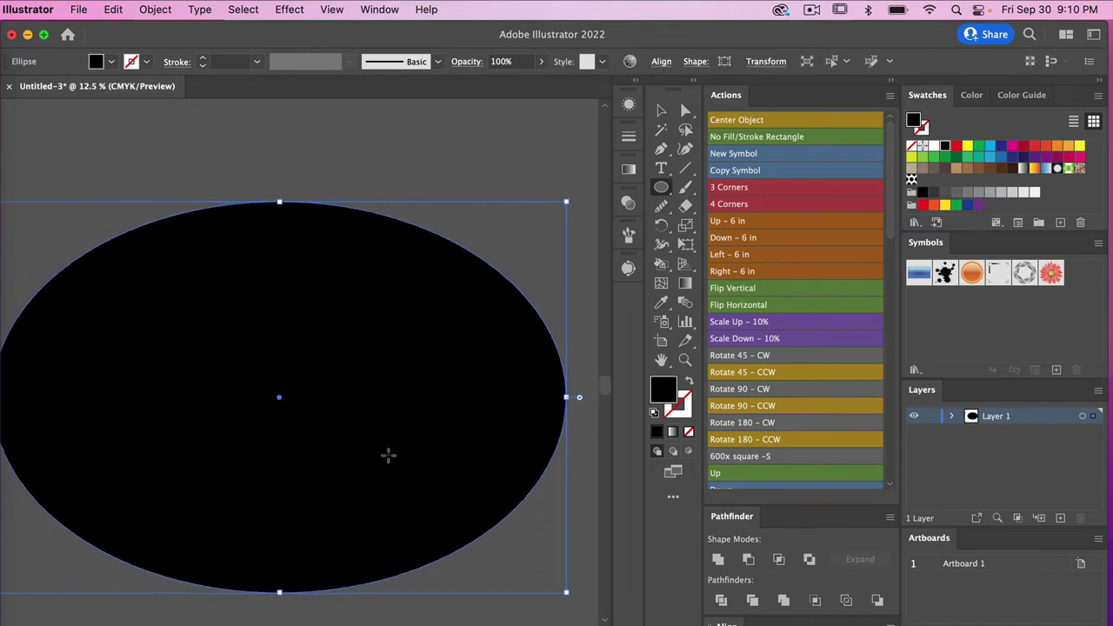
pyautogui.hscroll(5, 388, 454)
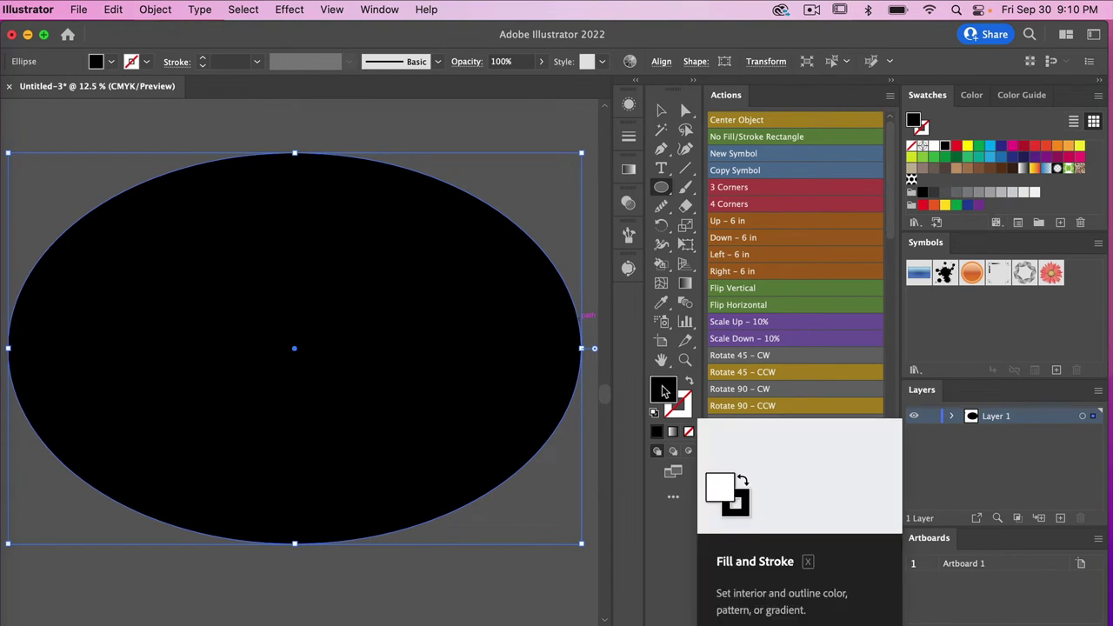
pyautogui.click(911, 179)
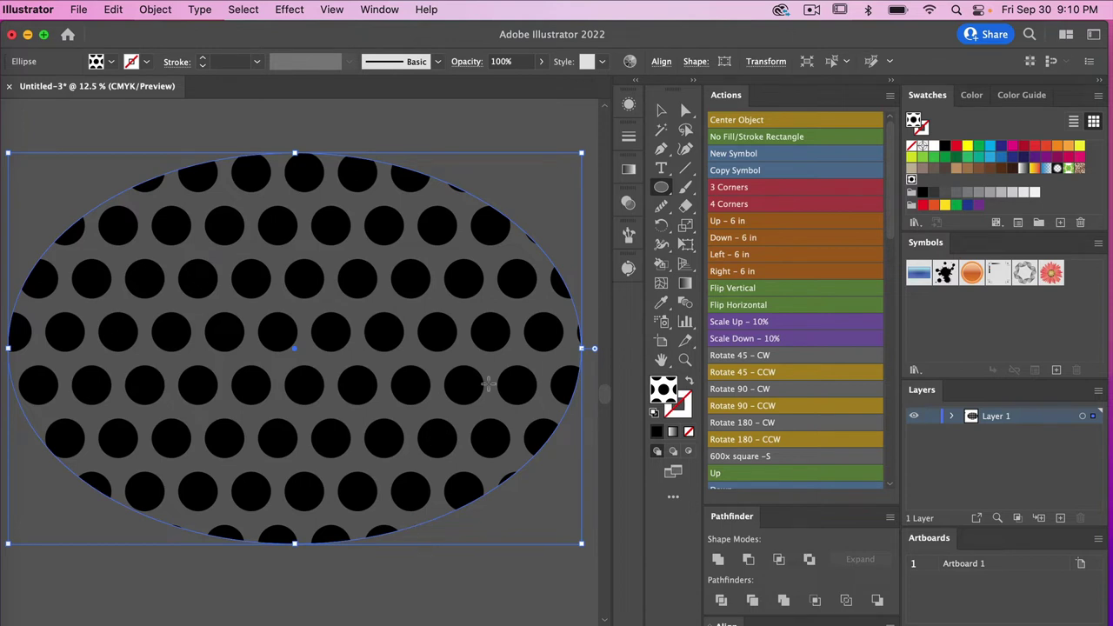
# Select the patterned ellipse in Layers and paste a copy behind it with Cmd+C, Cmd+B.
pyautogui.click(952, 417)
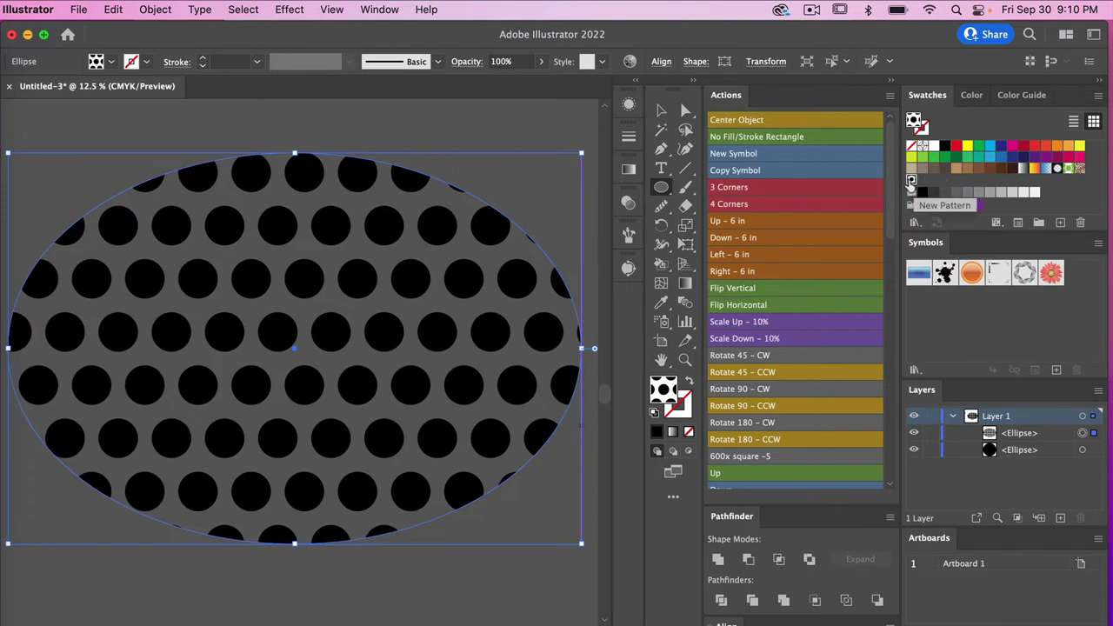
pyautogui.click(1048, 436)
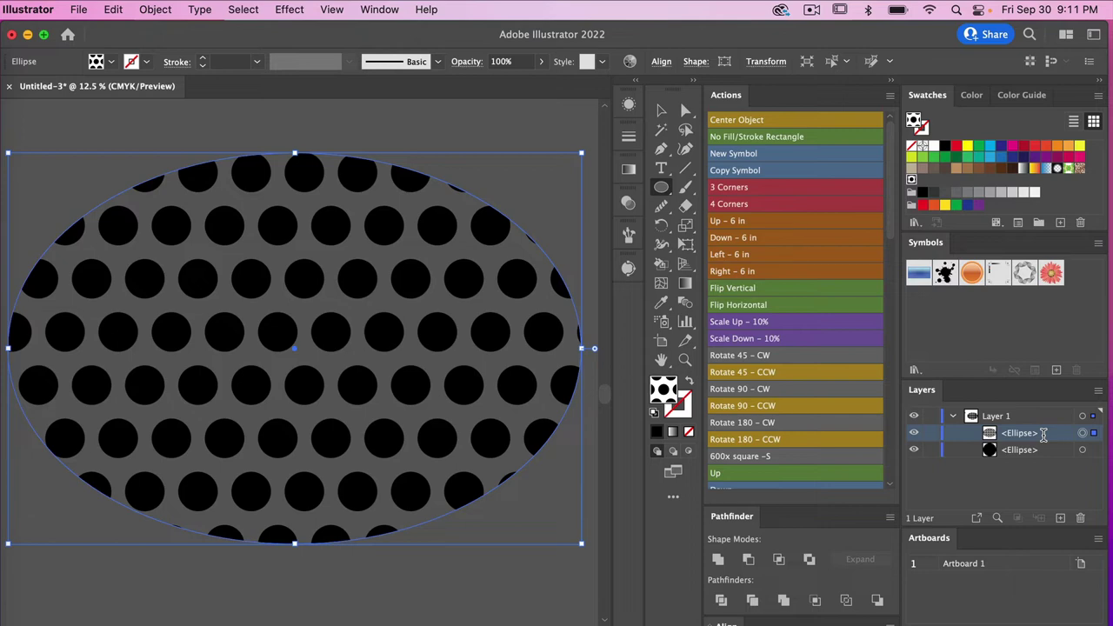
pyautogui.press('super+c')
pyautogui.press('super+b')
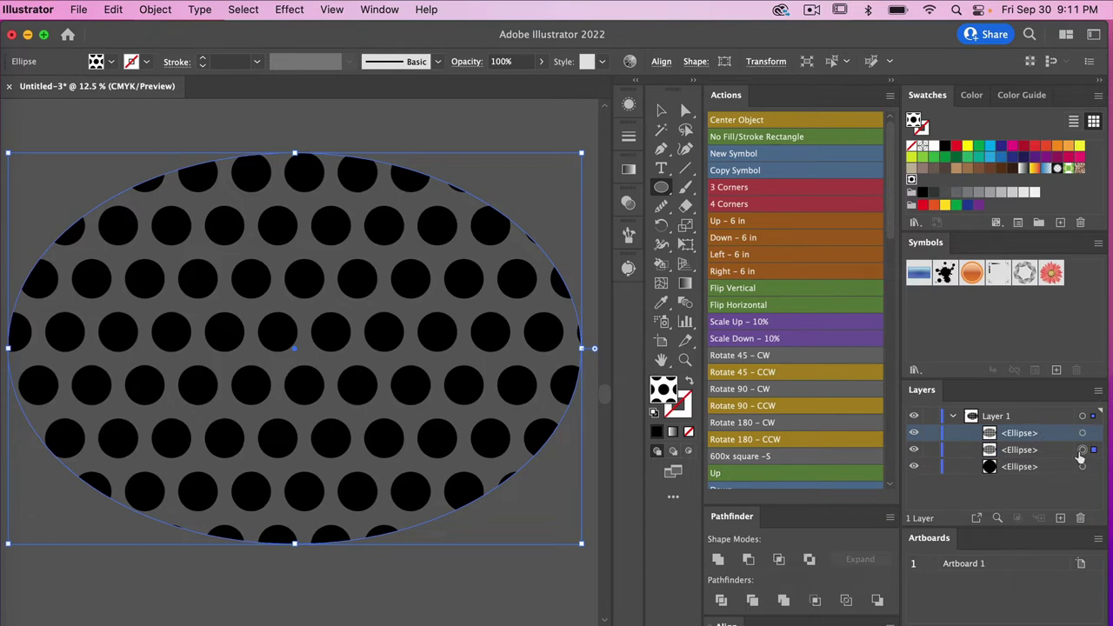
# Fill the back copy with the green swatch and reselect the top polka-dot ellipse.
pyautogui.click(1024, 456)
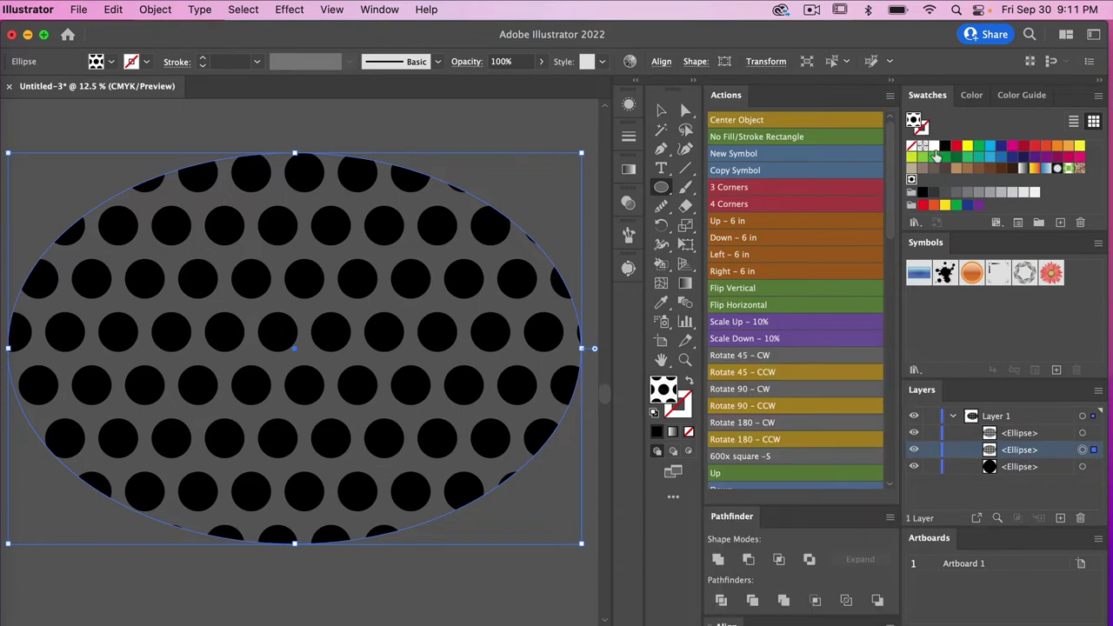
pyautogui.click(978, 146)
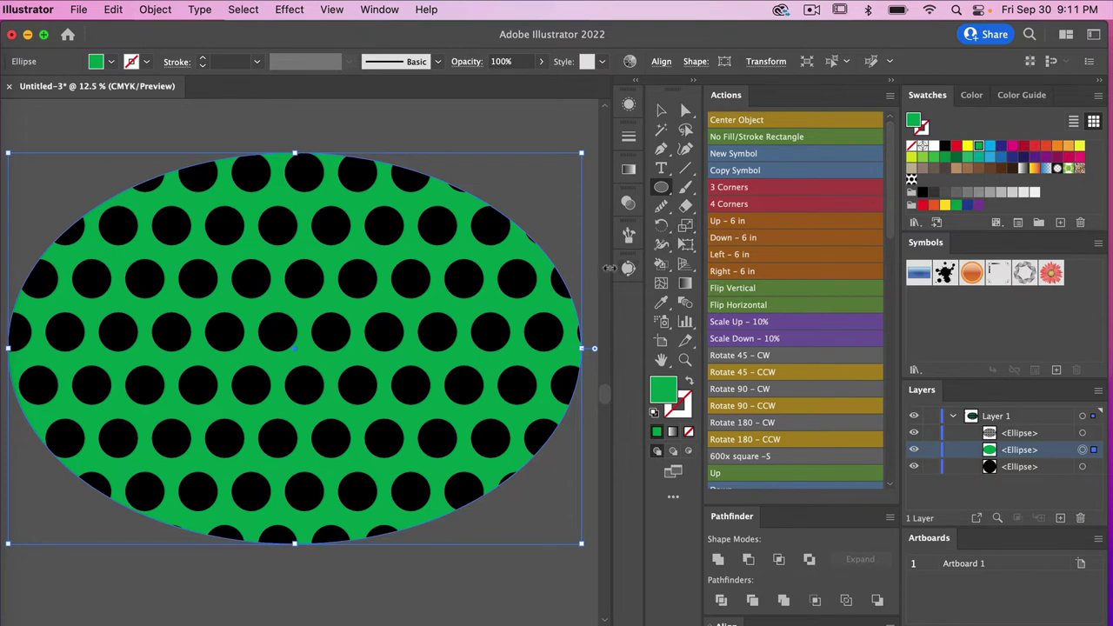
pyautogui.press('super+minus')
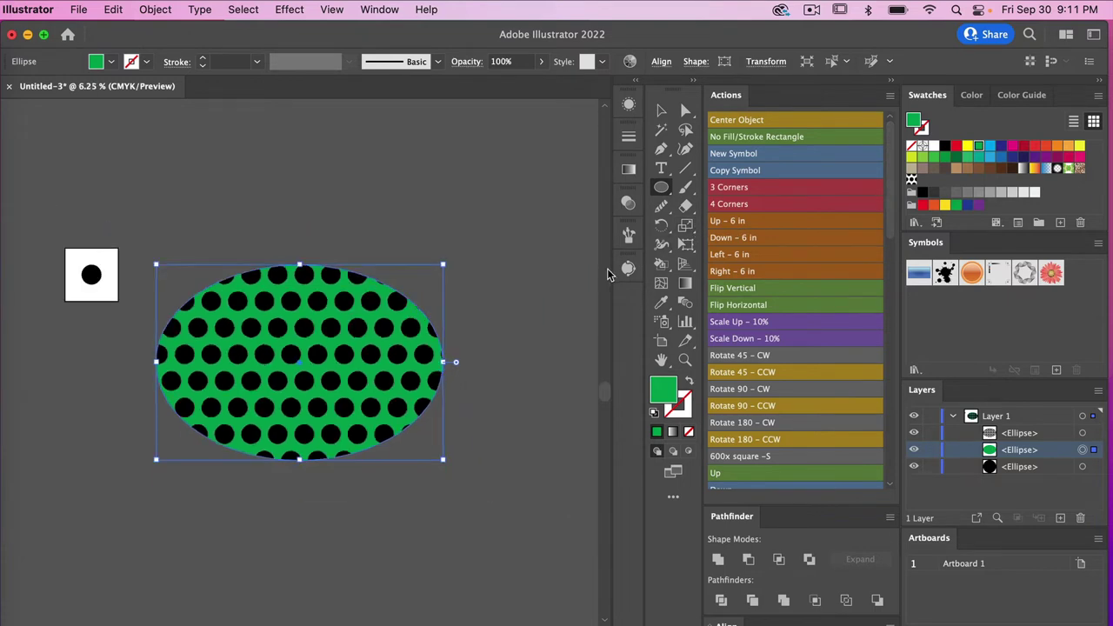
pyautogui.press('v')
pyautogui.click(363, 350)
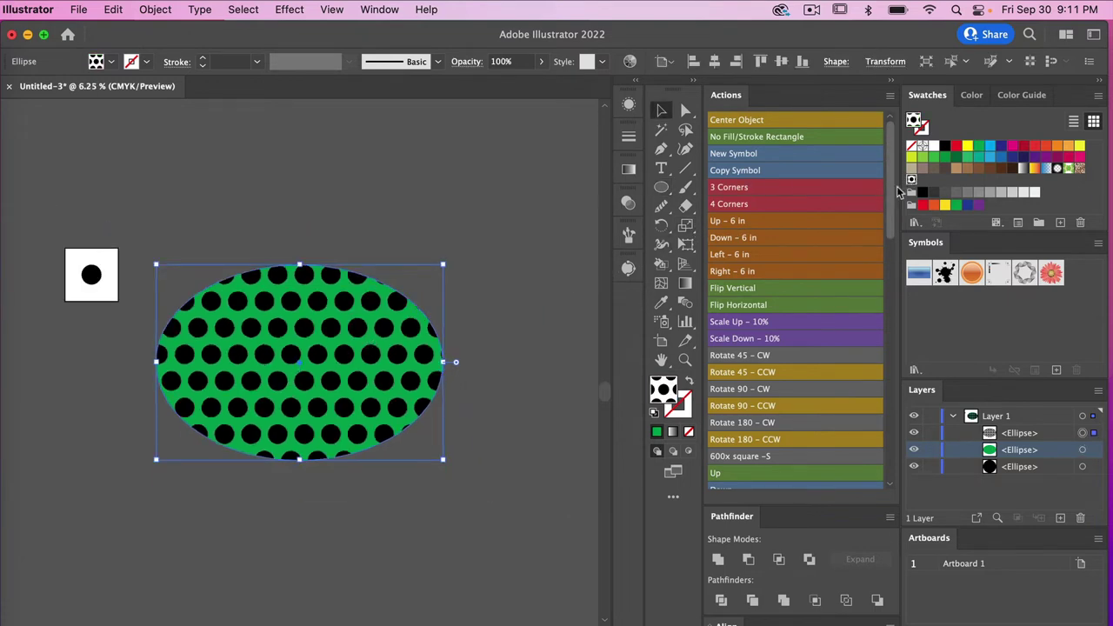
# Reopen New Pattern in Pattern Editing mode, zoom in, and select its centre circle in Layers.
pyautogui.click(911, 180)
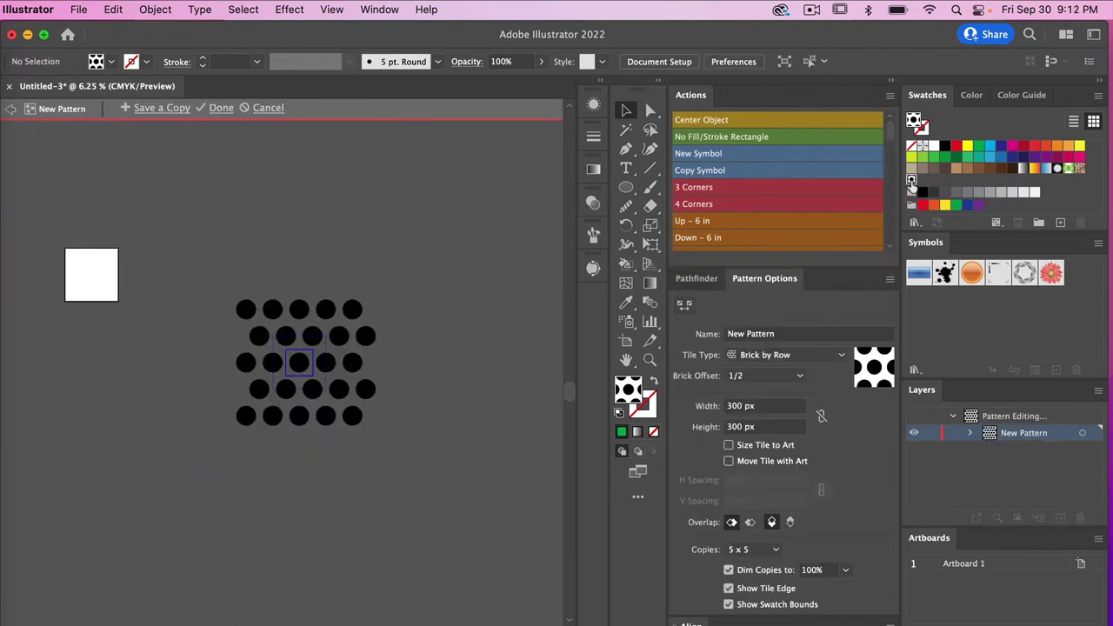
pyautogui.press('super+plus')
pyautogui.press('super+plus')
pyautogui.press('super+plus')
pyautogui.press('super+plus')
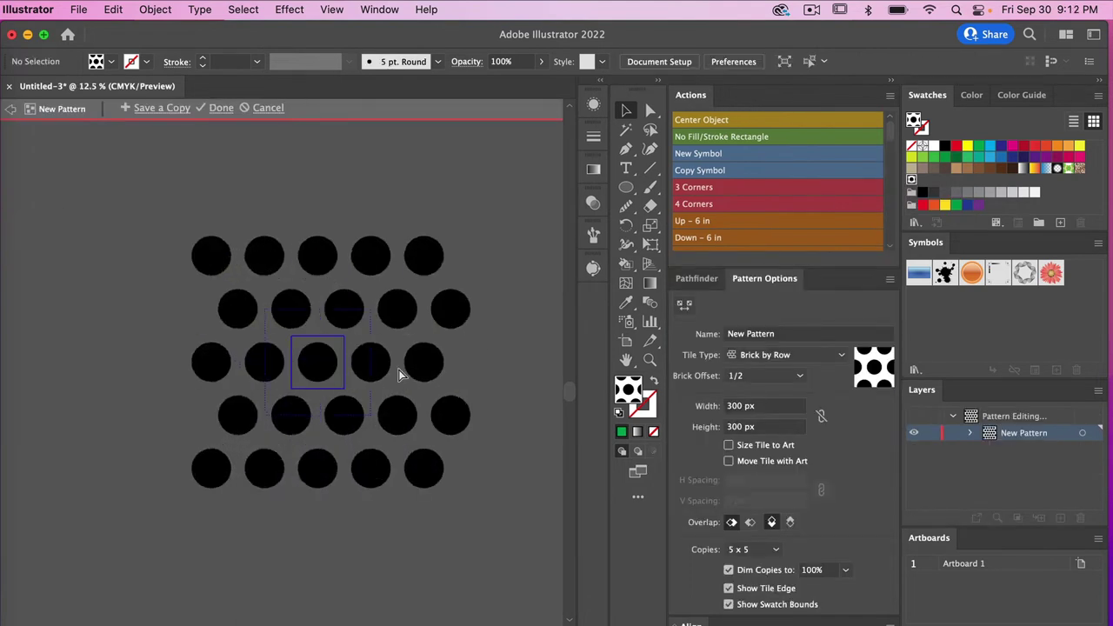
pyautogui.hscroll(3, 400, 374)
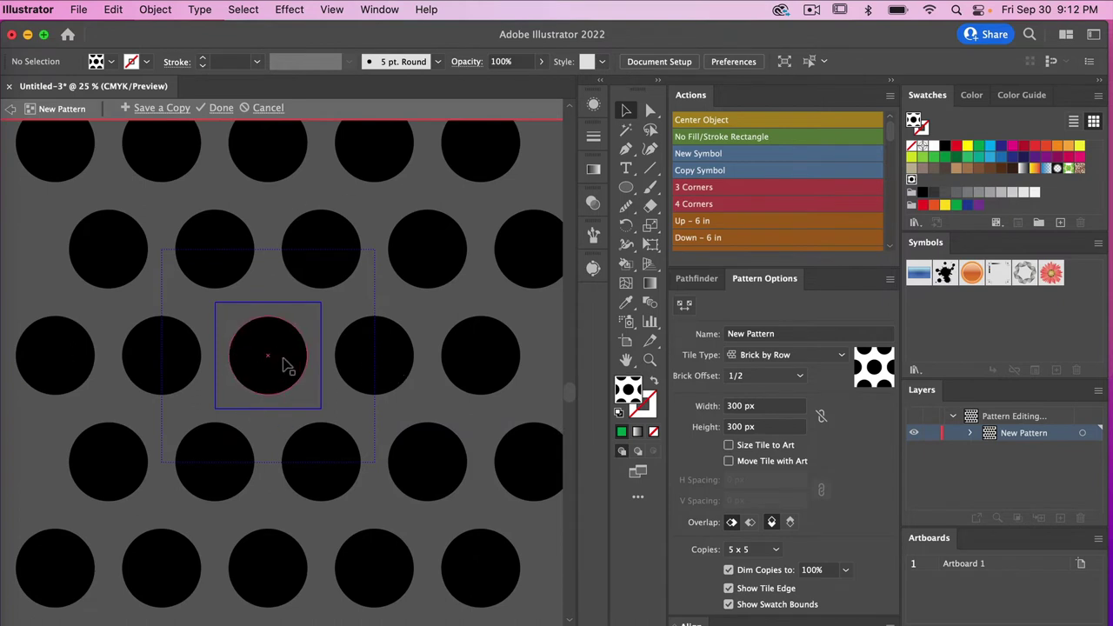
pyautogui.click(283, 357)
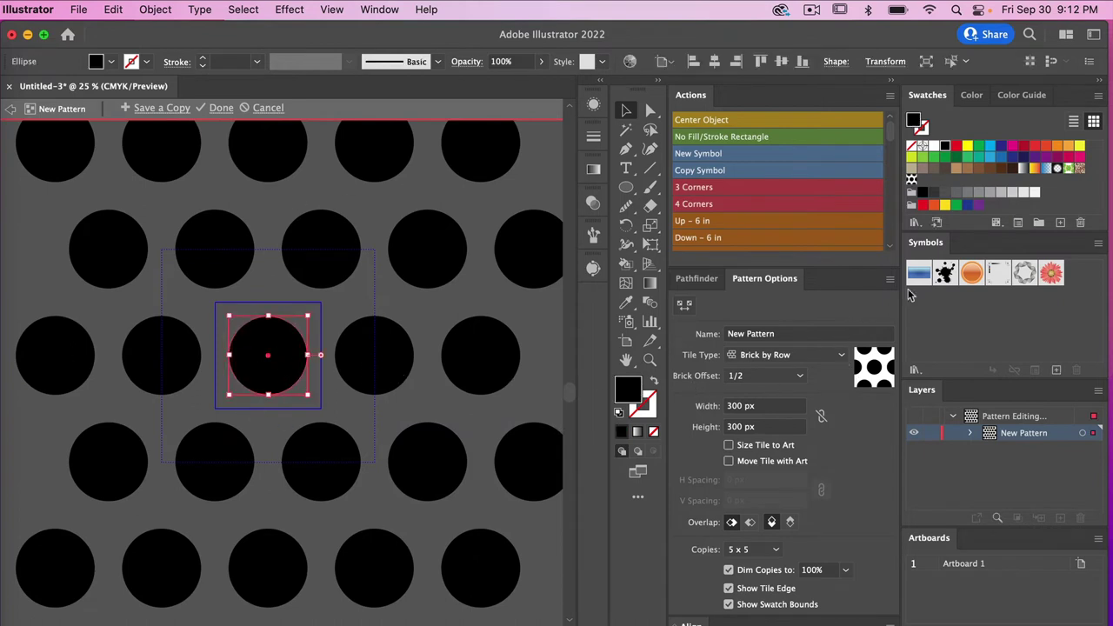
pyautogui.click(973, 437)
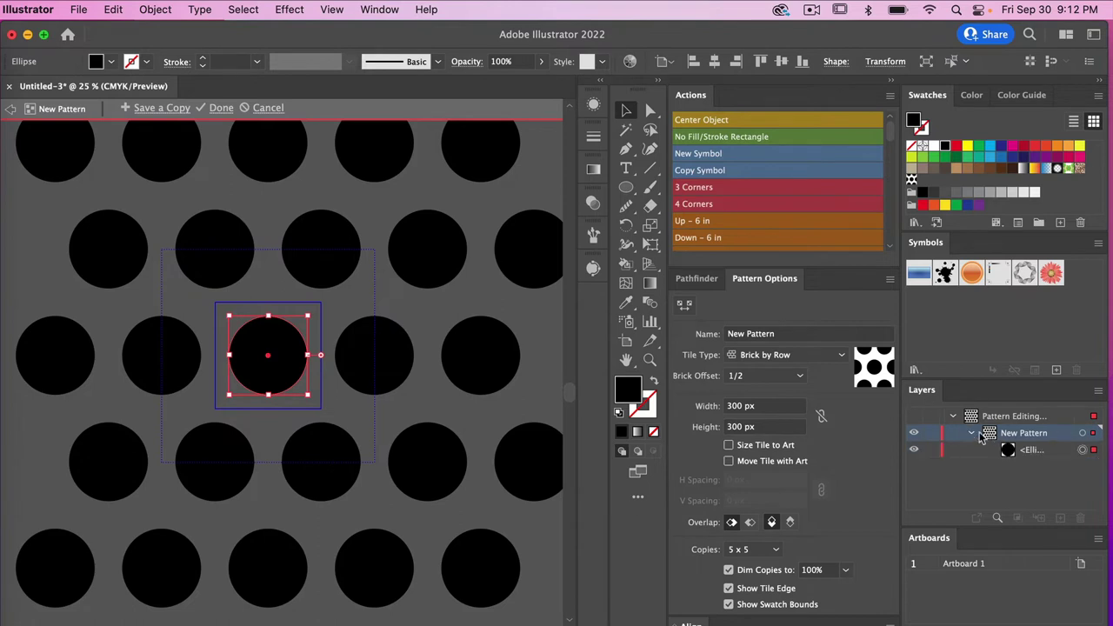
pyautogui.click(1028, 454)
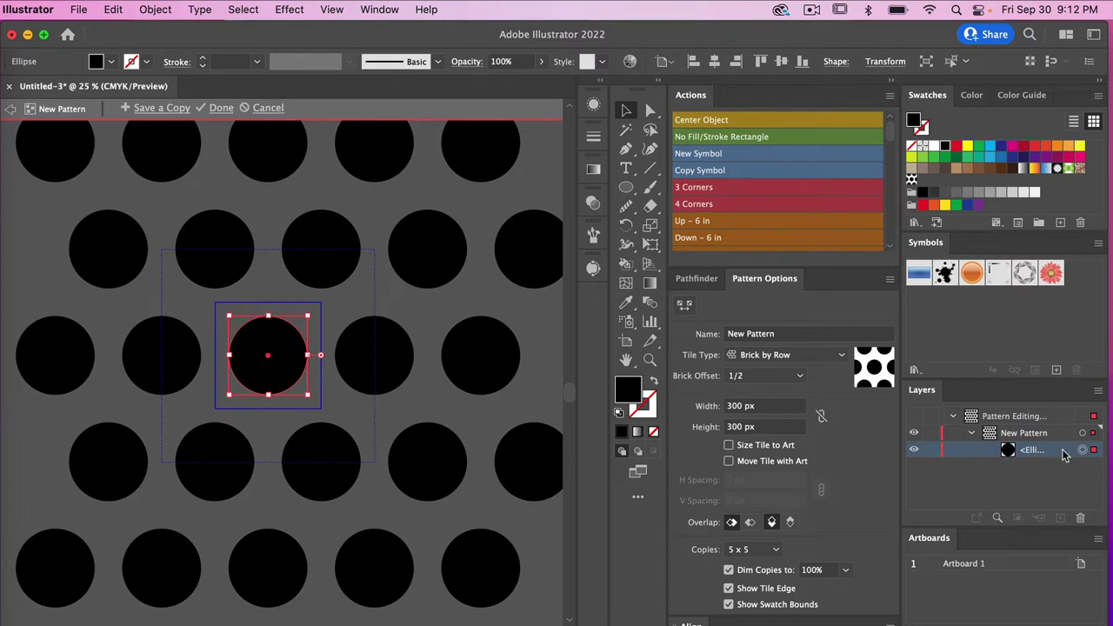
pyautogui.click(630, 190)
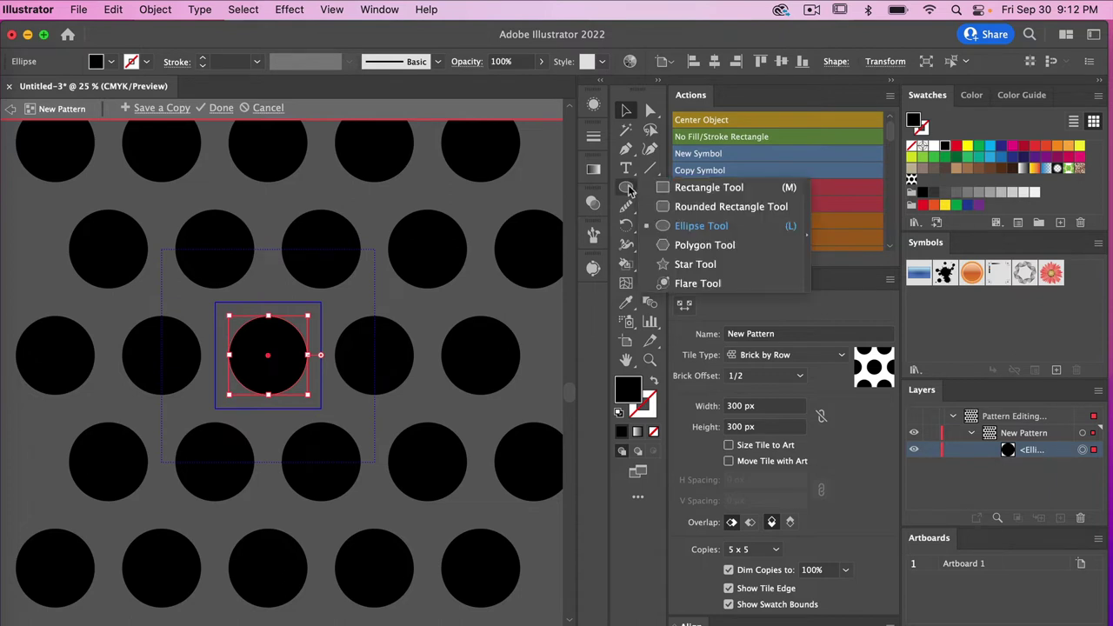
# Draw a 600 × 600 px square with the Rectangle tool.
pyautogui.click(706, 193)
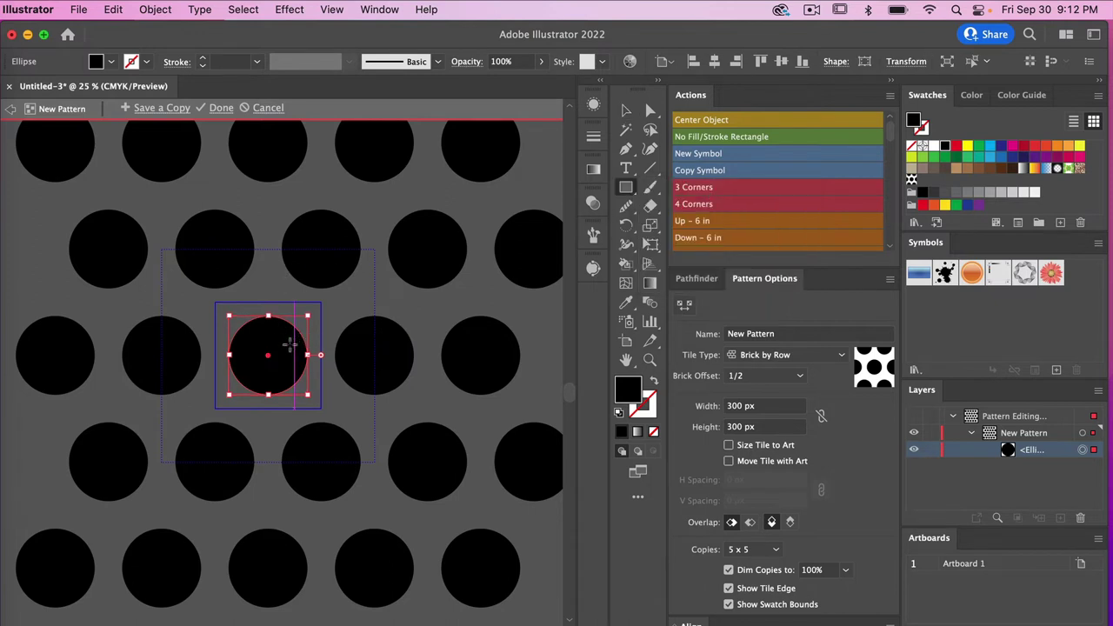
pyautogui.click(280, 352)
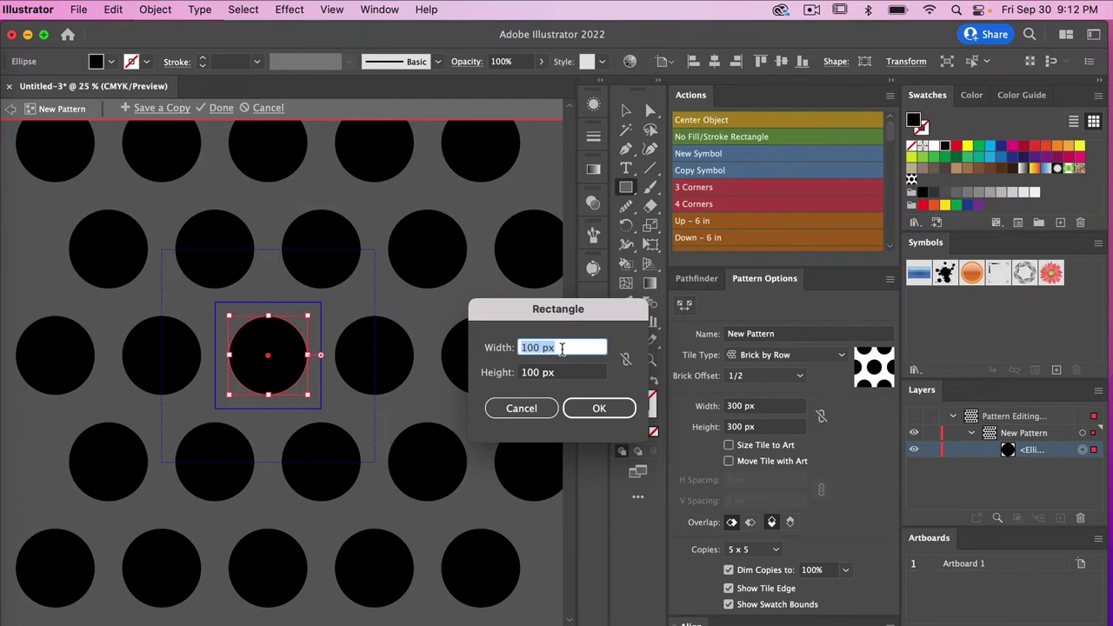
pyautogui.write('60')
pyautogui.press('Tab')
pyautogui.write('60')
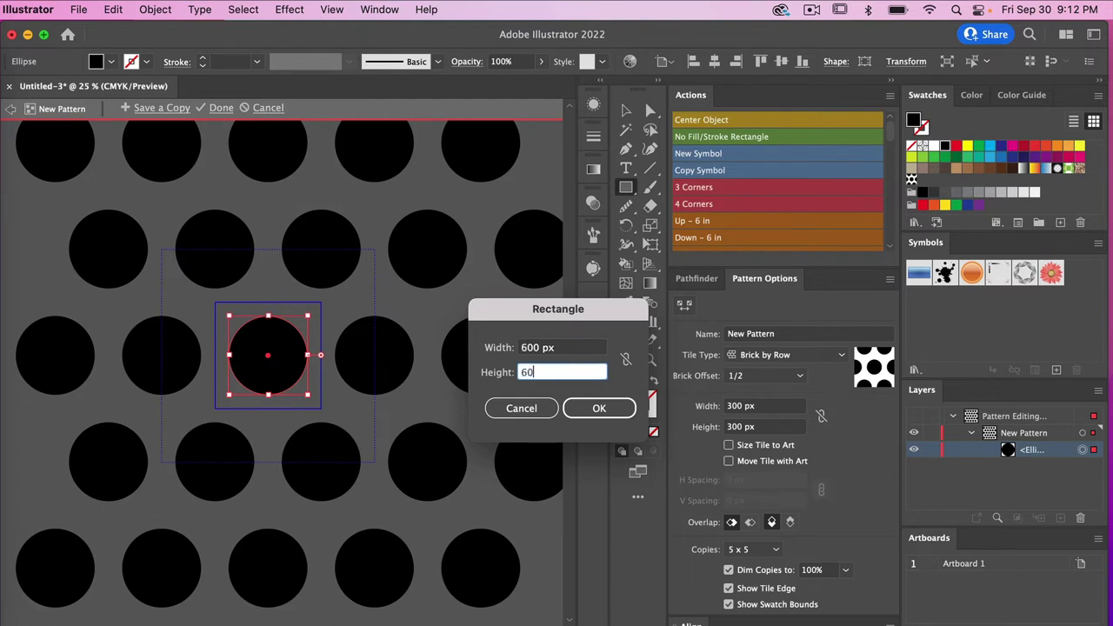
pyautogui.click(591, 408)
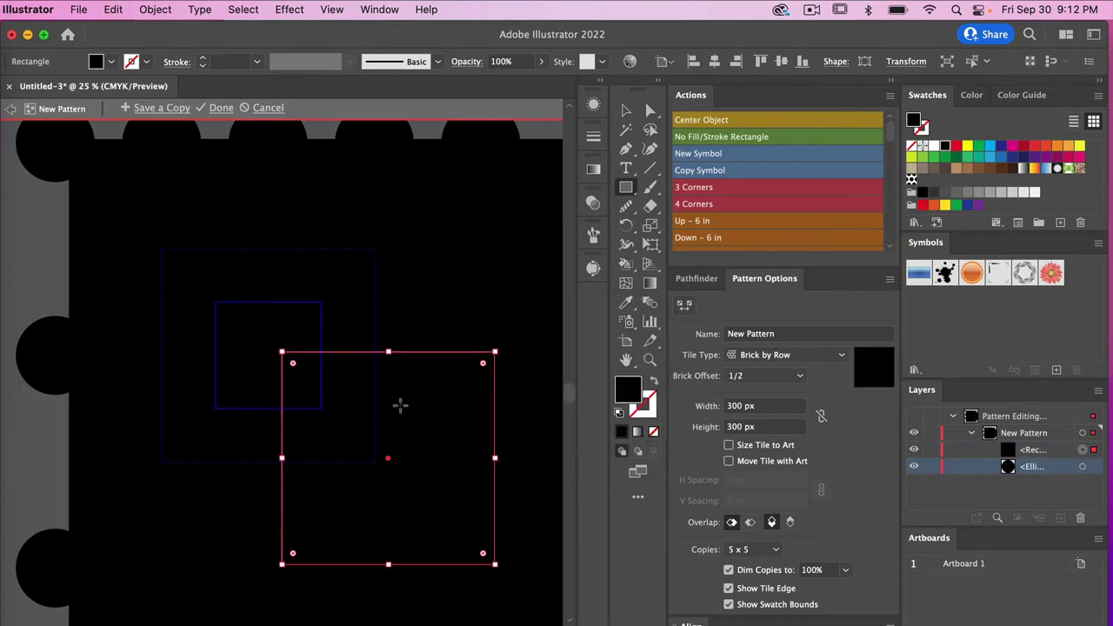
# Move the square over the pattern tile and place it beneath the circle in Layers.
pyautogui.press('v')
pyautogui.moveTo(360, 417); pyautogui.dragTo(266, 368)
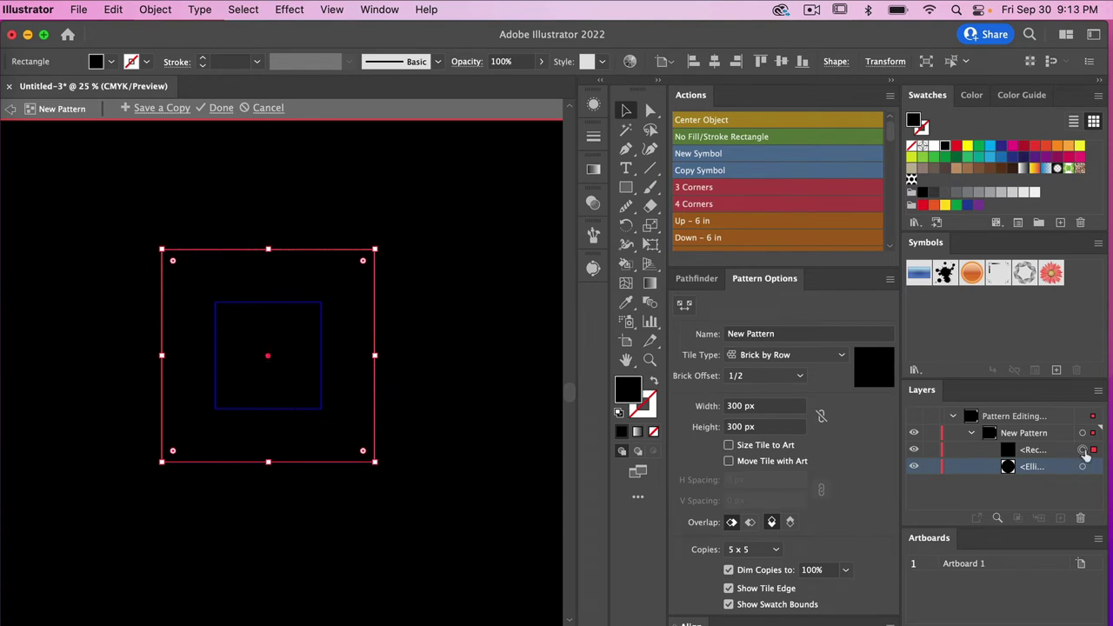
pyautogui.moveTo(1062, 454); pyautogui.dragTo(1055, 475)
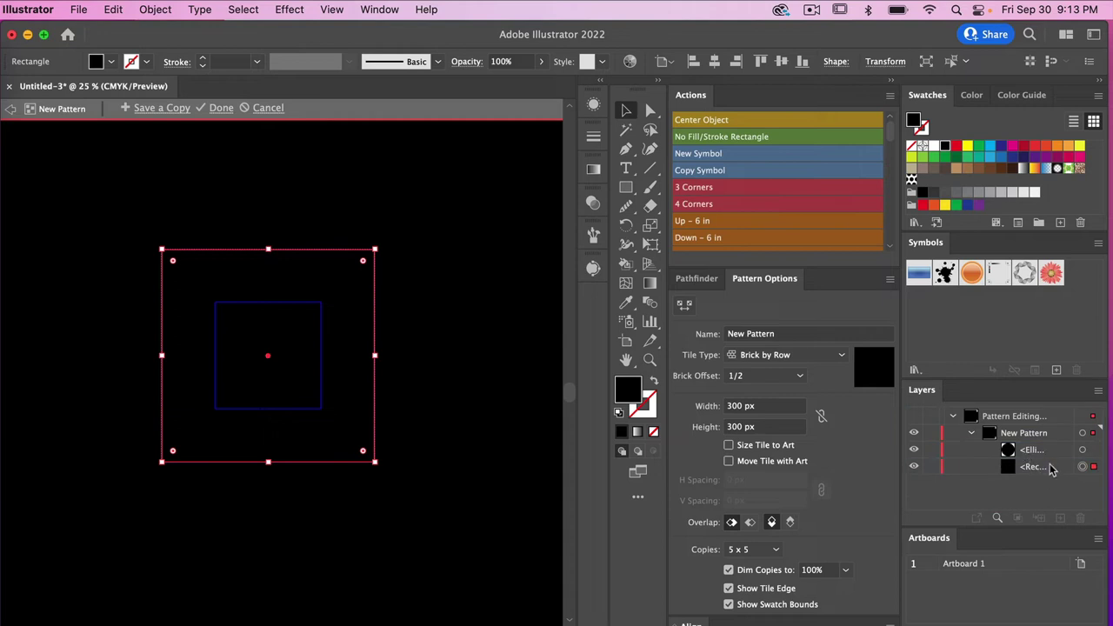
pyautogui.click(1055, 468)
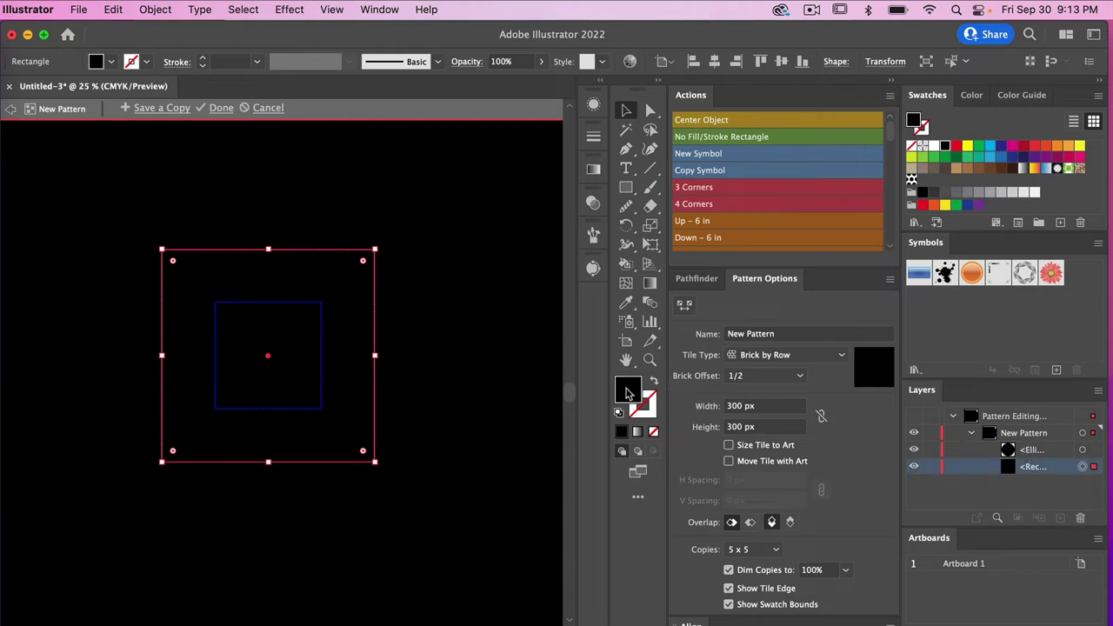
# Fill the background square white and shift it up-left so the dots appear whole.
pyautogui.click(934, 147)
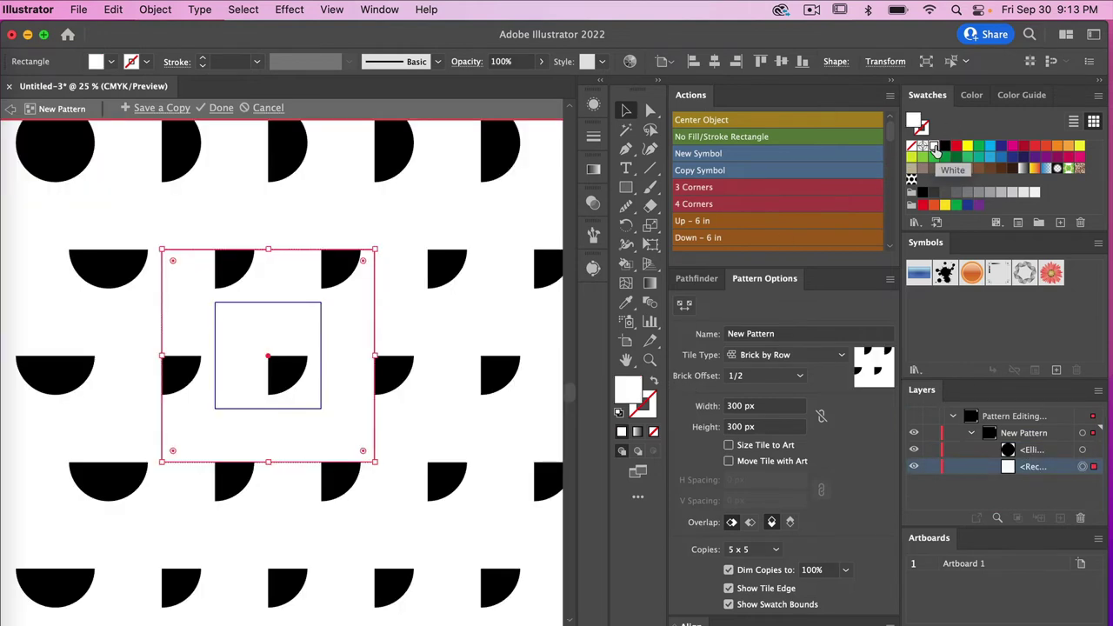
pyautogui.click(280, 358)
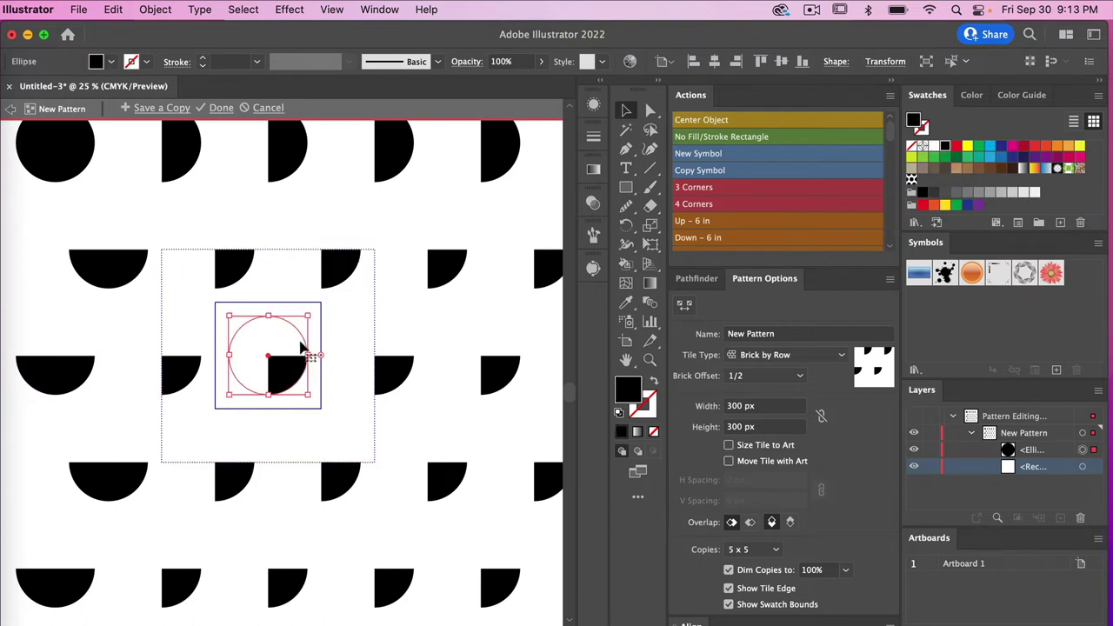
pyautogui.click(1082, 468)
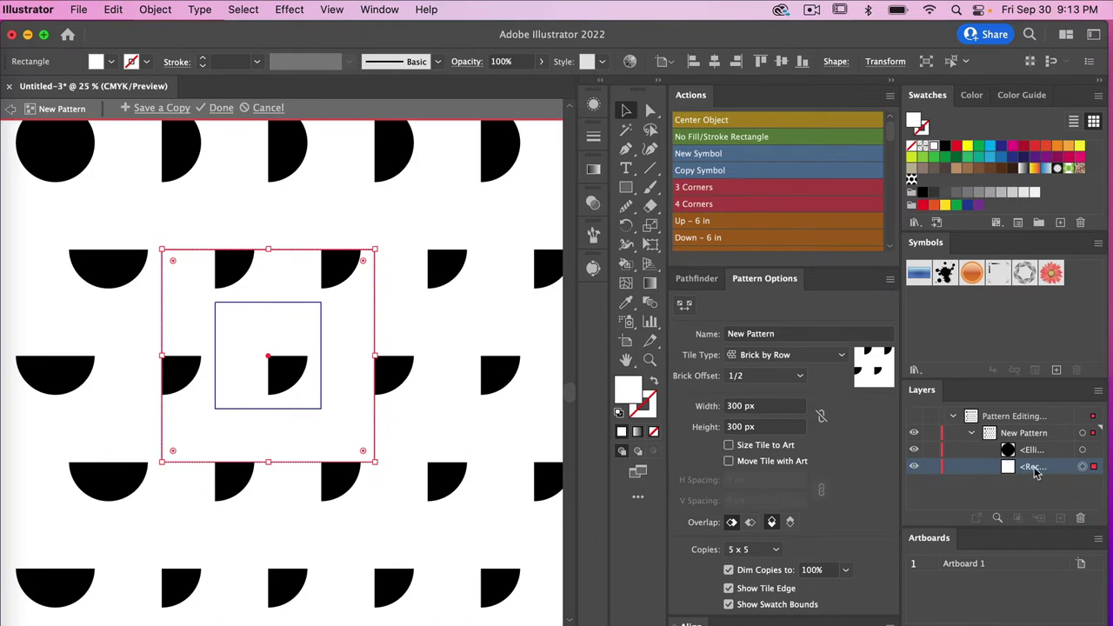
pyautogui.moveTo(345, 392); pyautogui.dragTo(296, 343)
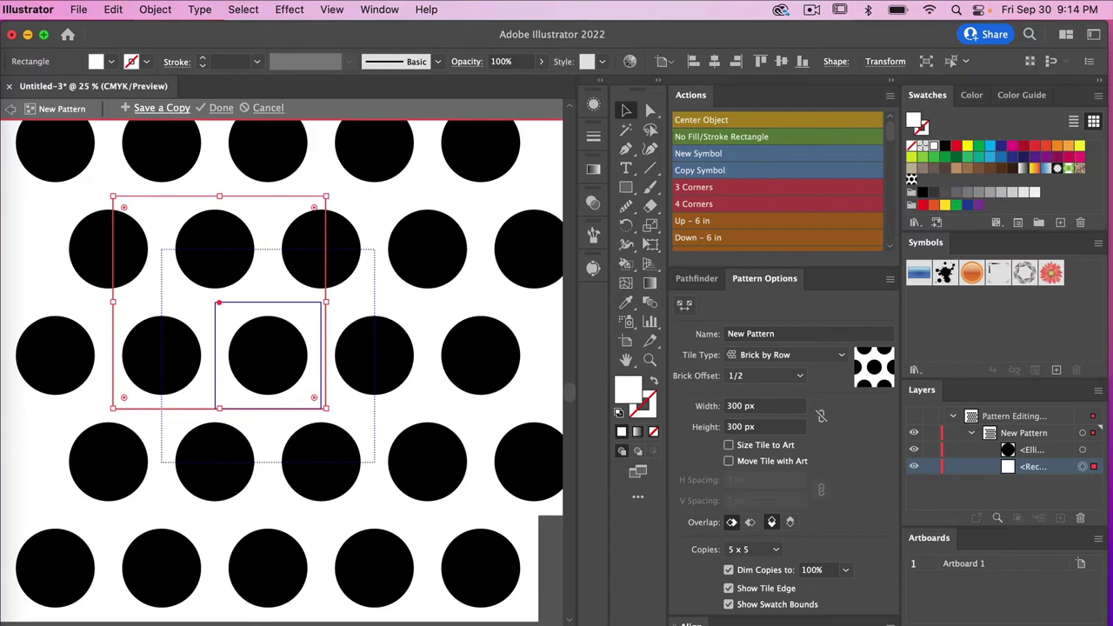
# Save a copy named New Pattern 2, then delete the tile's white background rectangle.
pyautogui.click(162, 111)
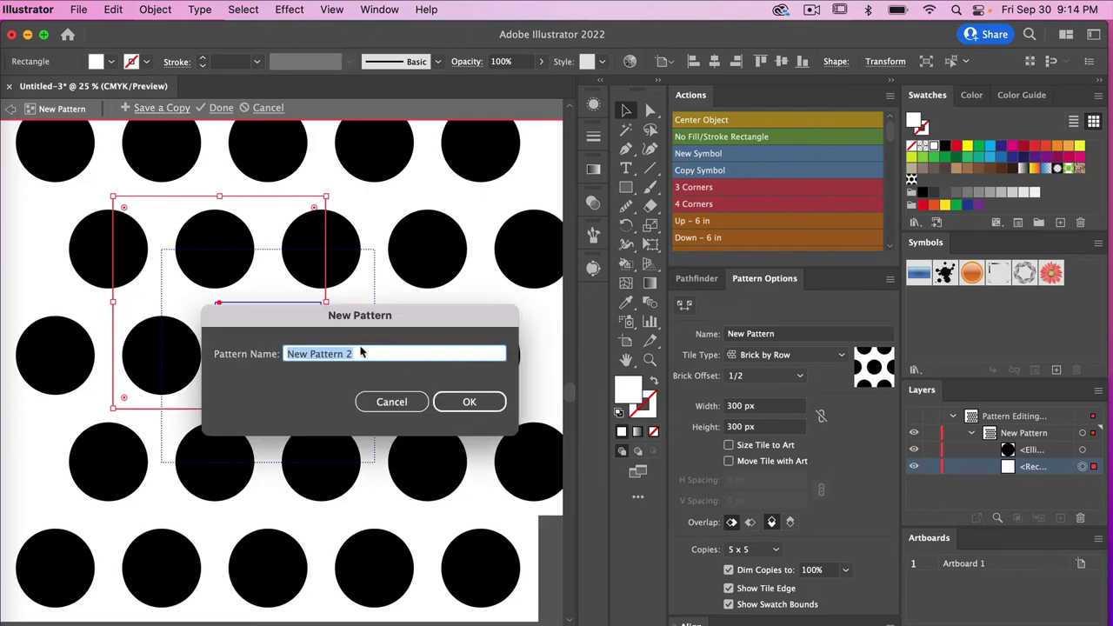
pyautogui.click(466, 404)
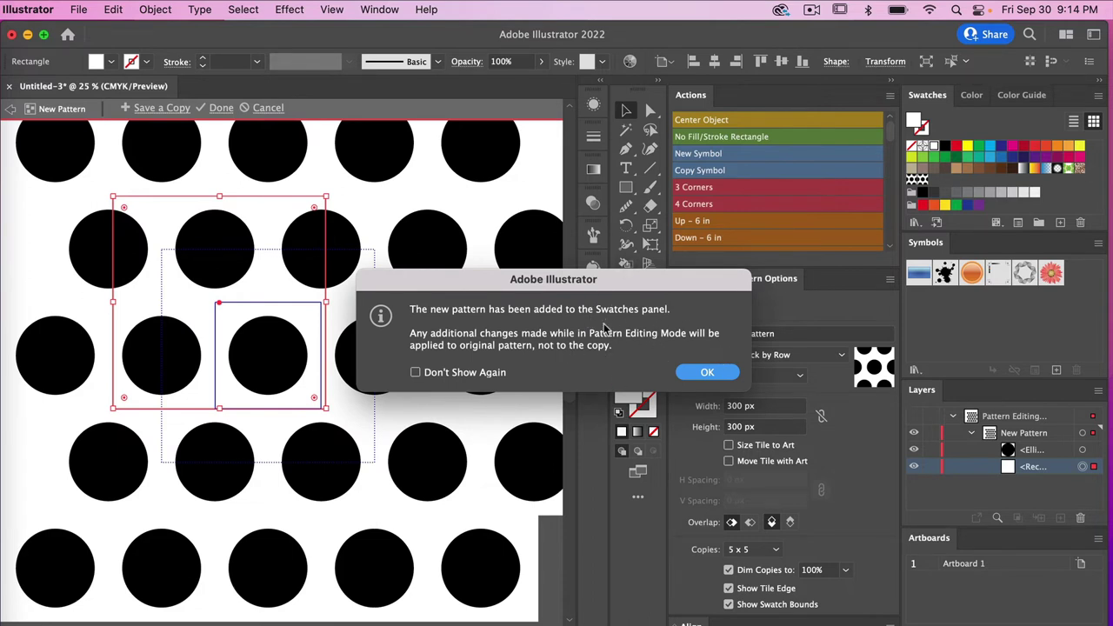
pyautogui.click(709, 372)
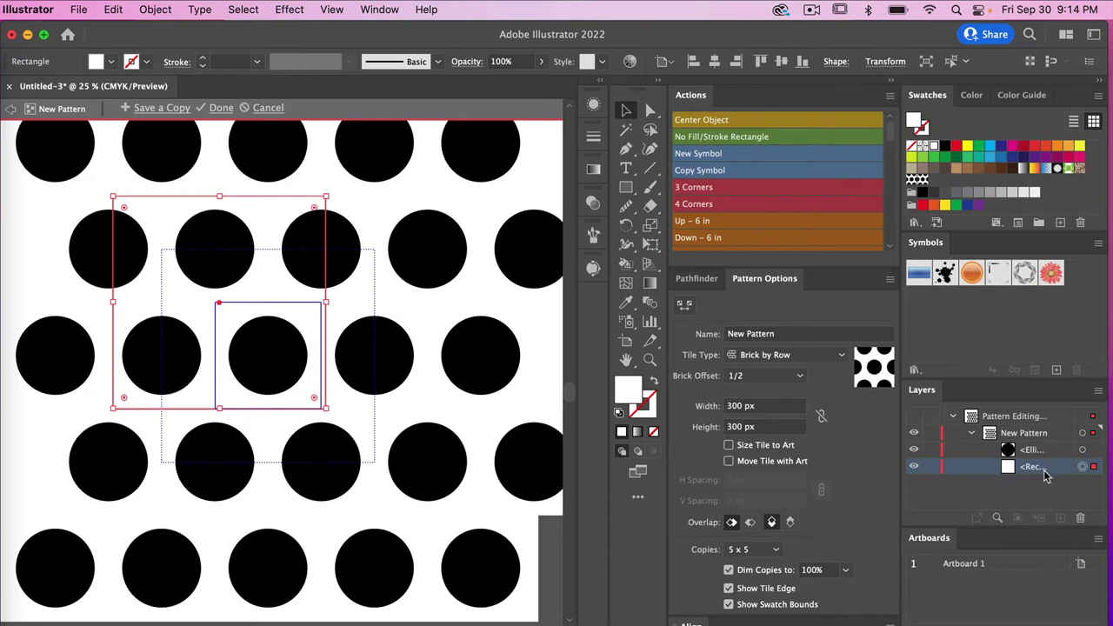
pyautogui.press('Delete')
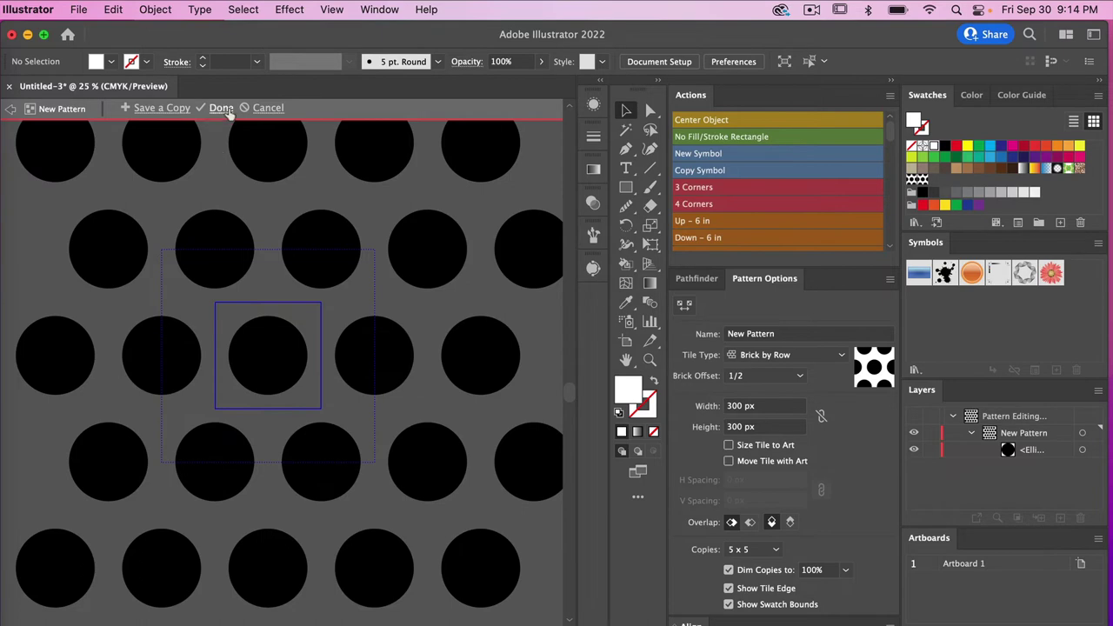
# Exit pattern editing, select the patterned ellipse, and hide the green ellipse's layer.
pyautogui.click(217, 111)
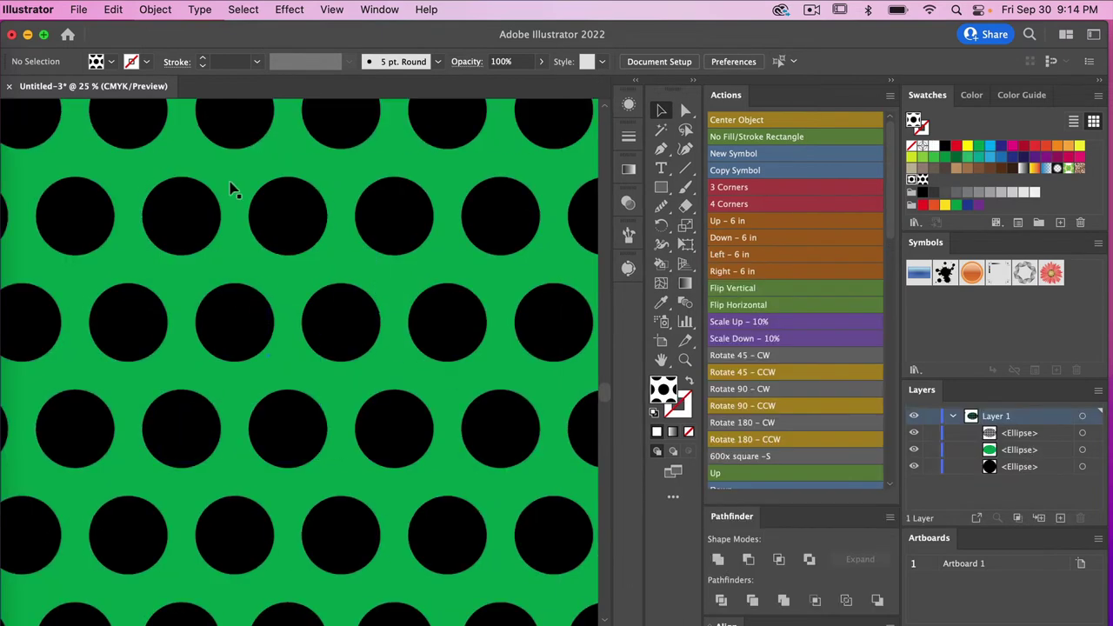
pyautogui.press('super+minus')
pyautogui.press('super+minus')
pyautogui.press('super+minus')
pyautogui.press('super+minus')
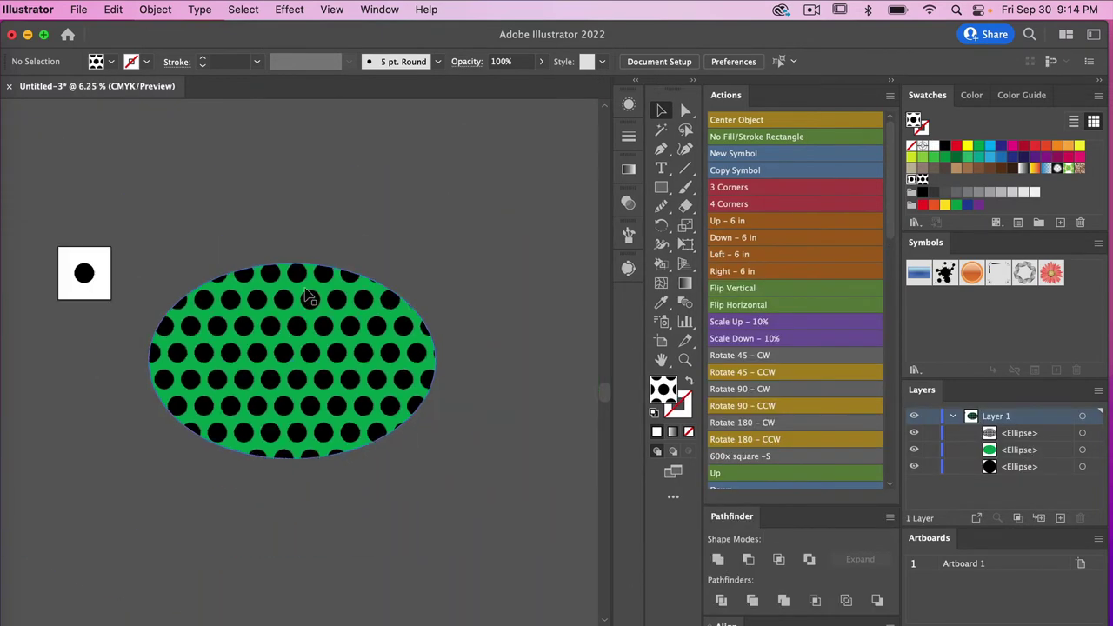
pyautogui.hscroll(-3, 348, 331)
pyautogui.click(406, 359)
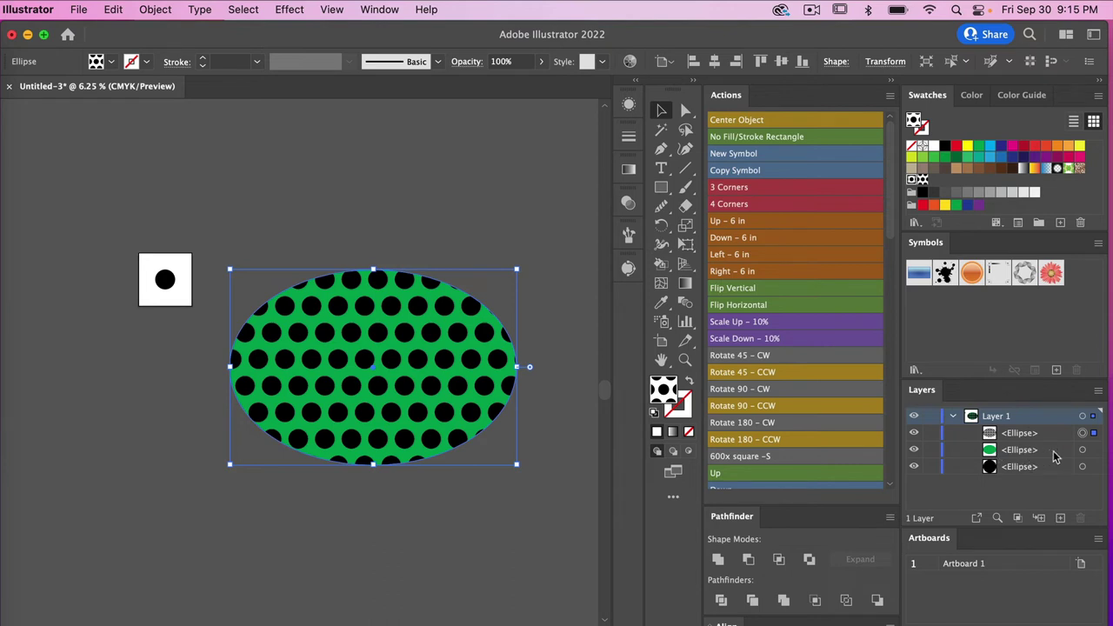
pyautogui.click(913, 449)
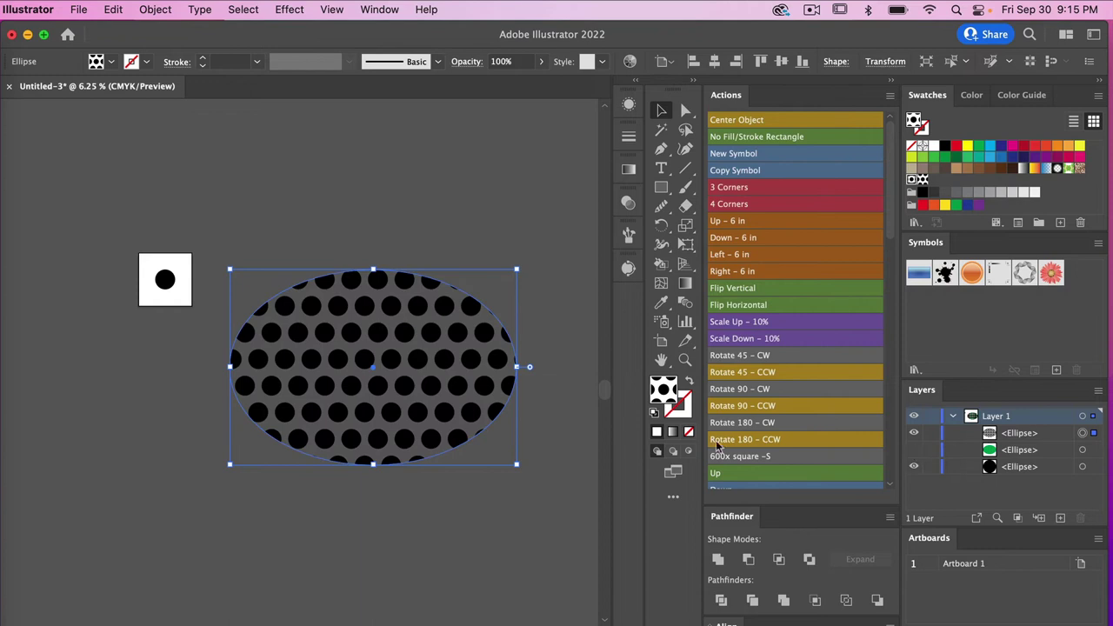
# Fill the large ellipse with the white-backed New Pattern 2 swatch.
pyautogui.click(922, 182)
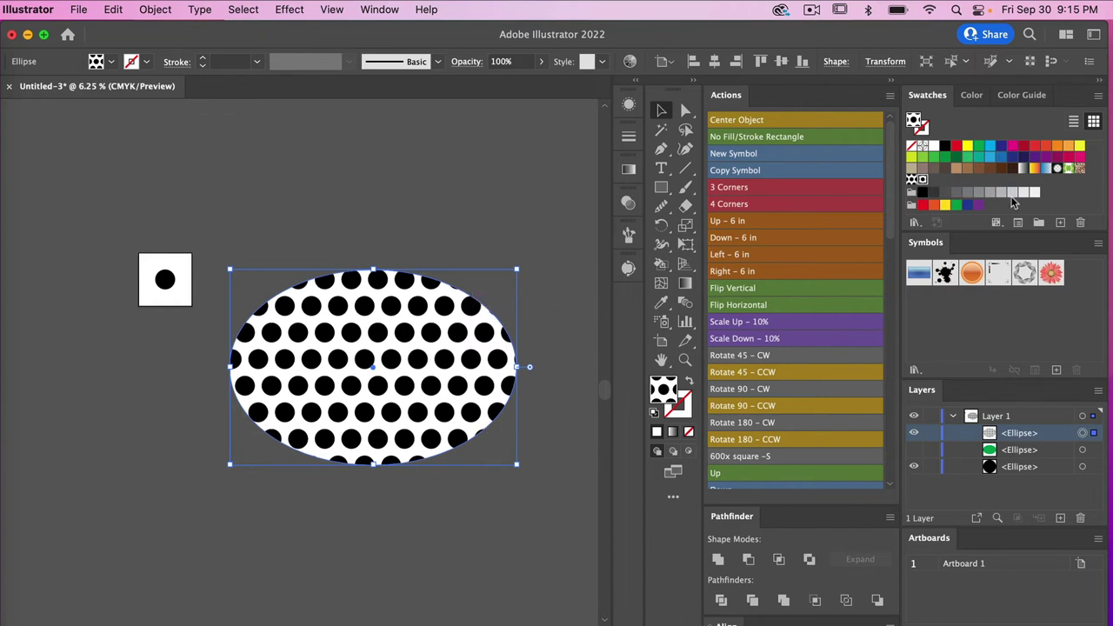
pyautogui.click(911, 181)
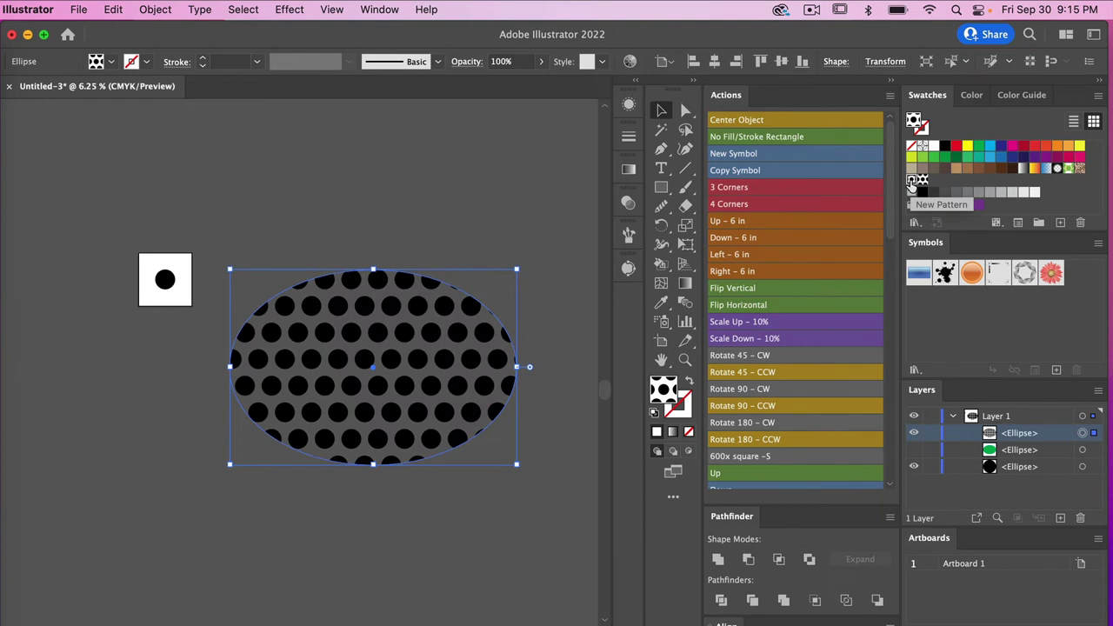
pyautogui.click(923, 180)
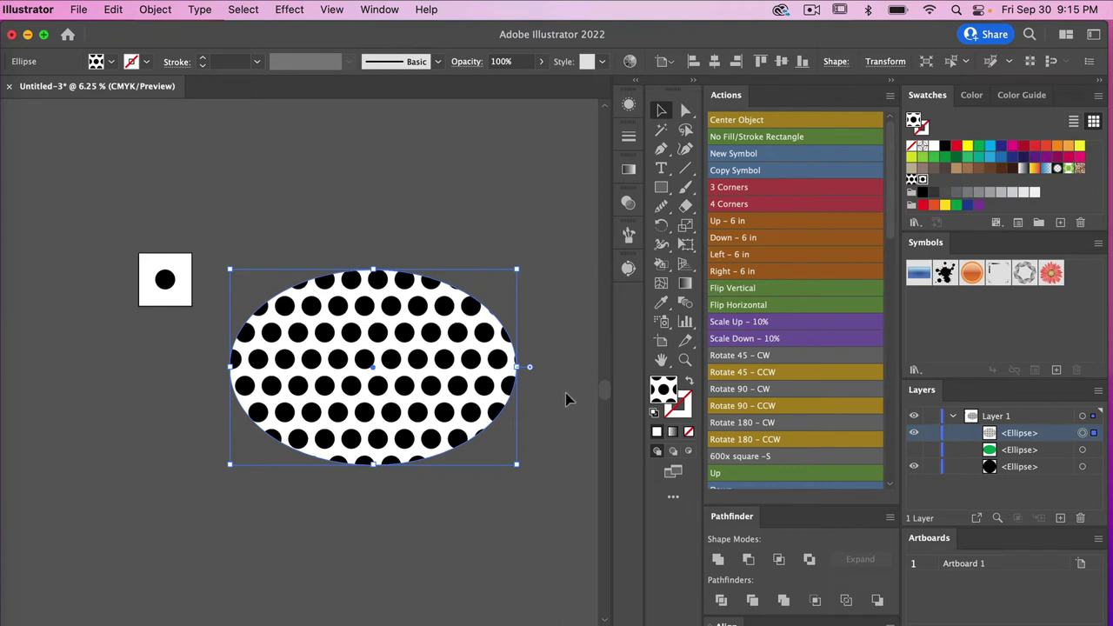
pyautogui.press('super+equal')
pyautogui.hscroll(3, 551, 399)
pyautogui.scroll(-2, 550, 399)
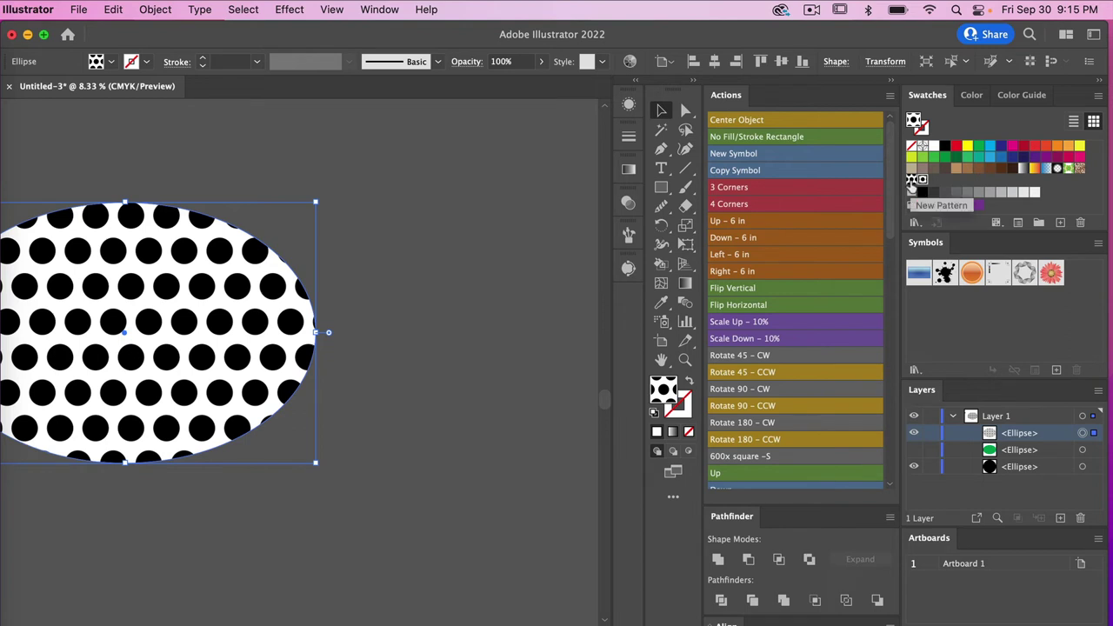
# Place the pattern swatch's dot artwork on the canvas and expand its group in Layers.
pyautogui.moveTo(911, 184); pyautogui.dragTo(489, 297)
pyautogui.hscroll(3, 539, 385)
pyautogui.scroll(1, 538, 385)
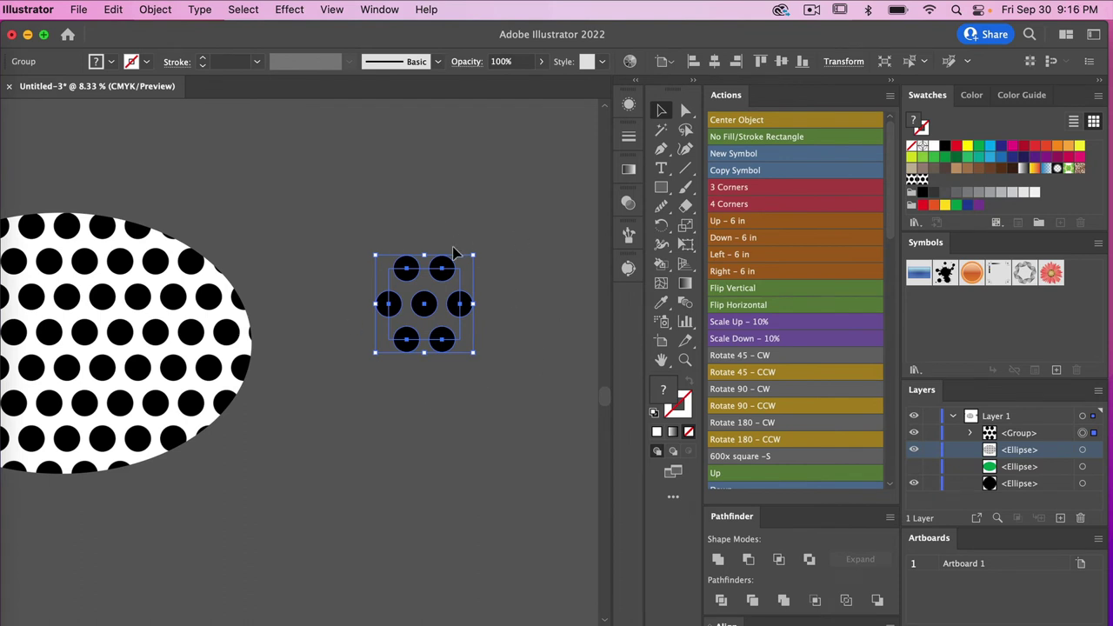
pyautogui.press('super+equal')
pyautogui.press('super+equal')
pyautogui.press('super+equal')
pyautogui.press('super+equal')
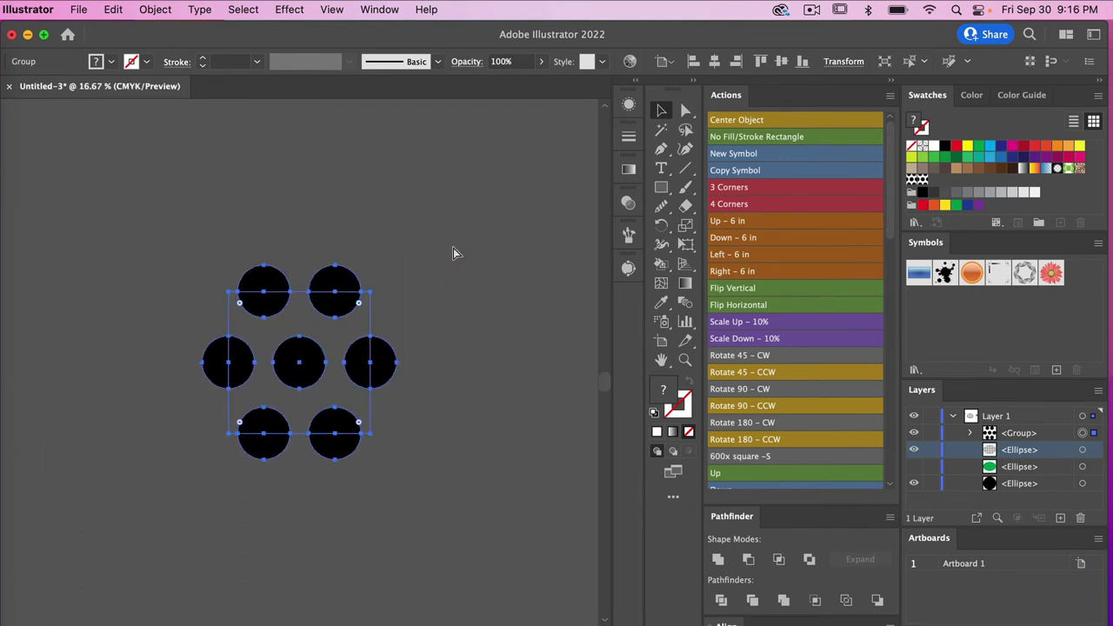
pyautogui.scroll(-1, 453, 252)
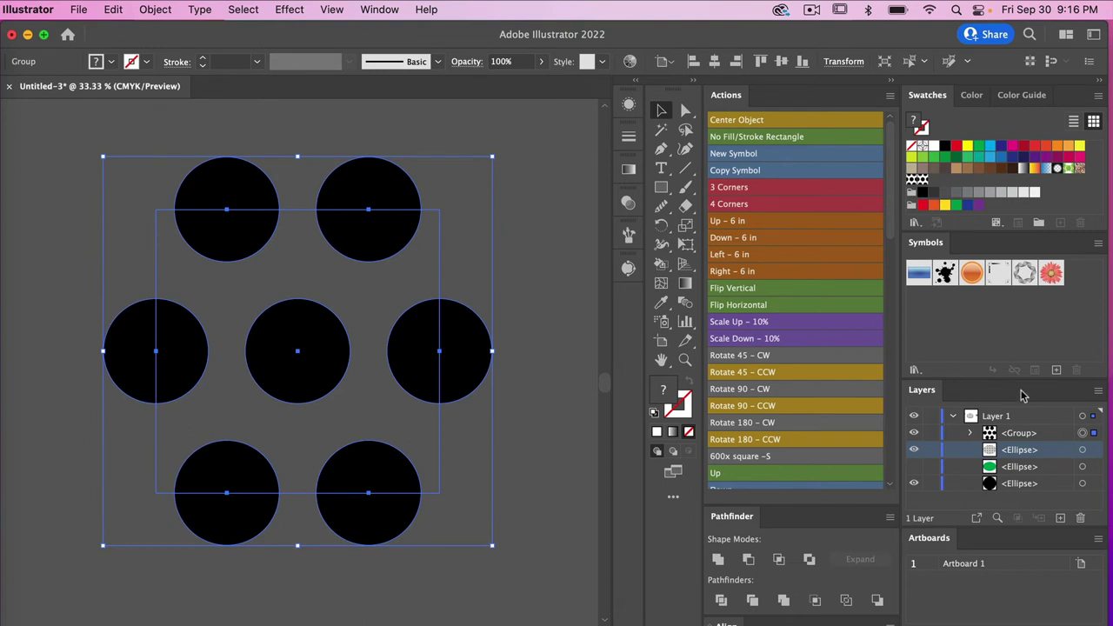
pyautogui.click(1019, 434)
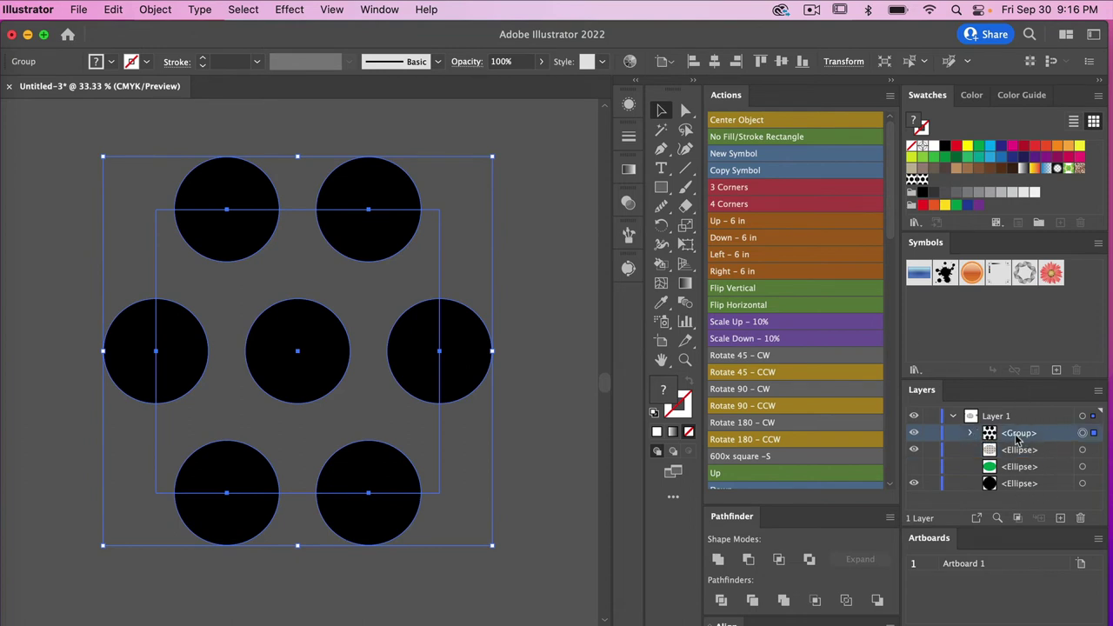
pyautogui.click(971, 433)
pyautogui.scroll(-3, 1034, 456)
pyautogui.scroll(3, 1026, 444)
pyautogui.scroll(-3, 1047, 460)
pyautogui.scroll(-2, 1045, 448)
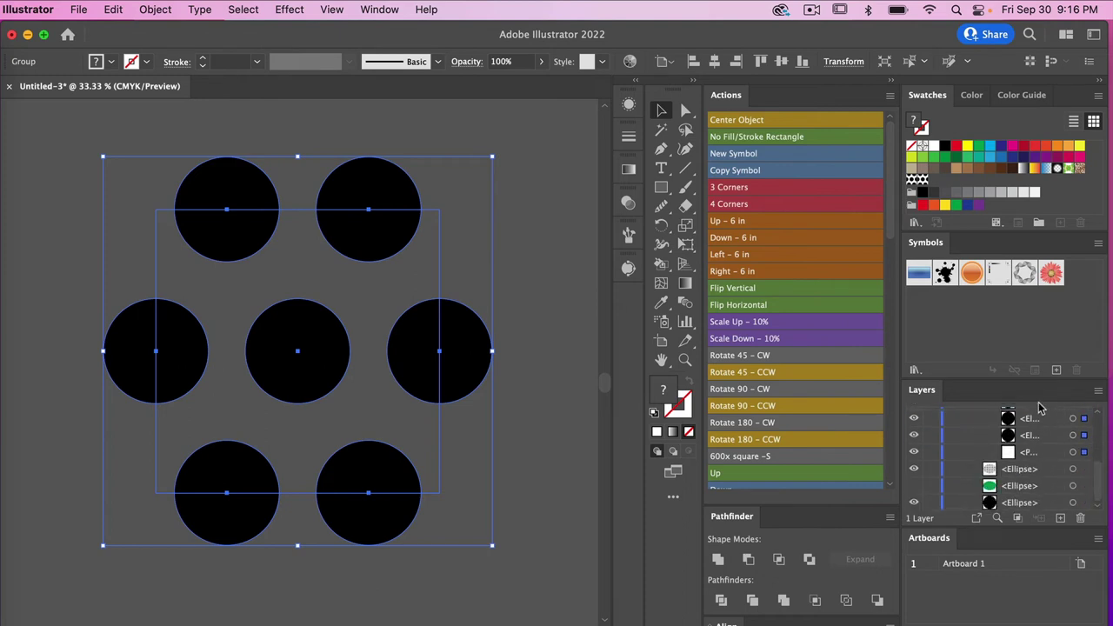
# Duplicate the square tile boundary, fill the copy red, and send it behind the dots.
pyautogui.click(1052, 448)
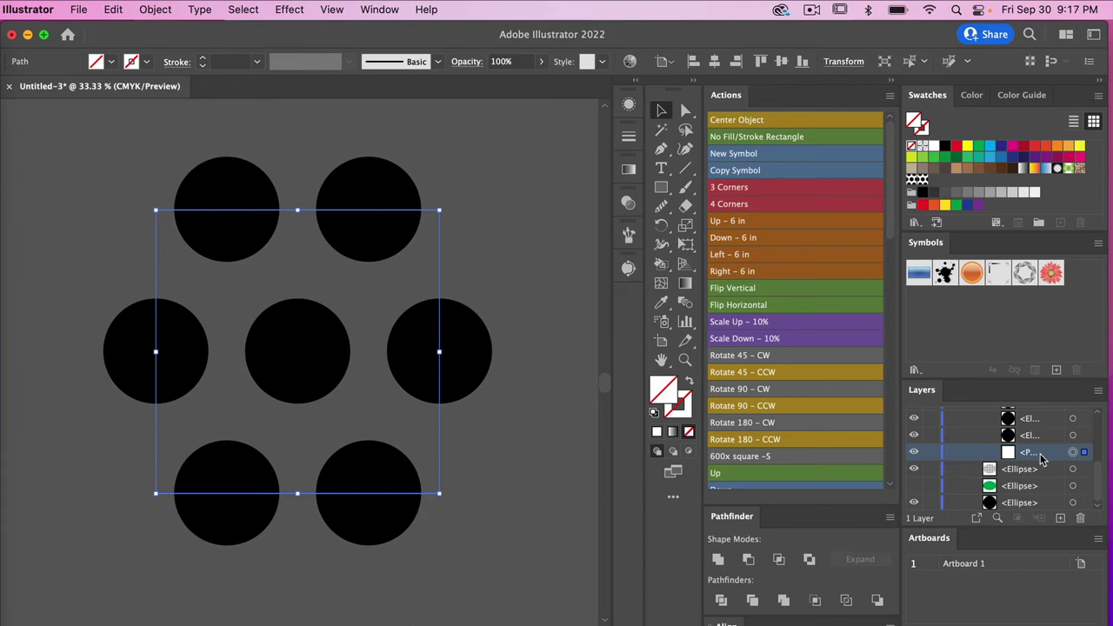
pyautogui.press('super+b')
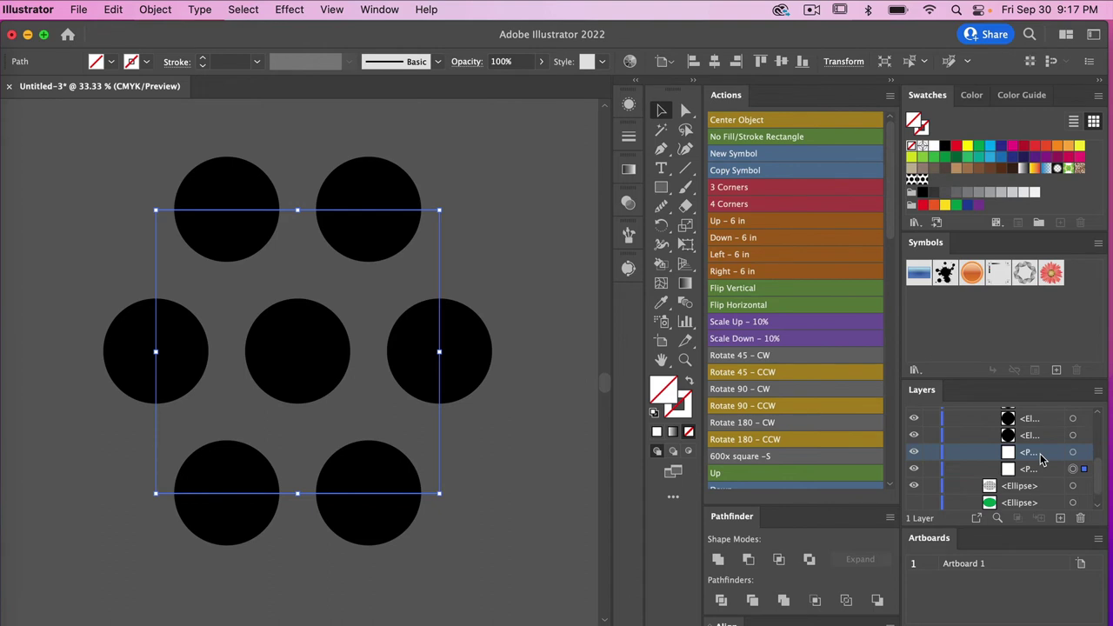
pyautogui.click(1072, 452)
pyautogui.click(955, 148)
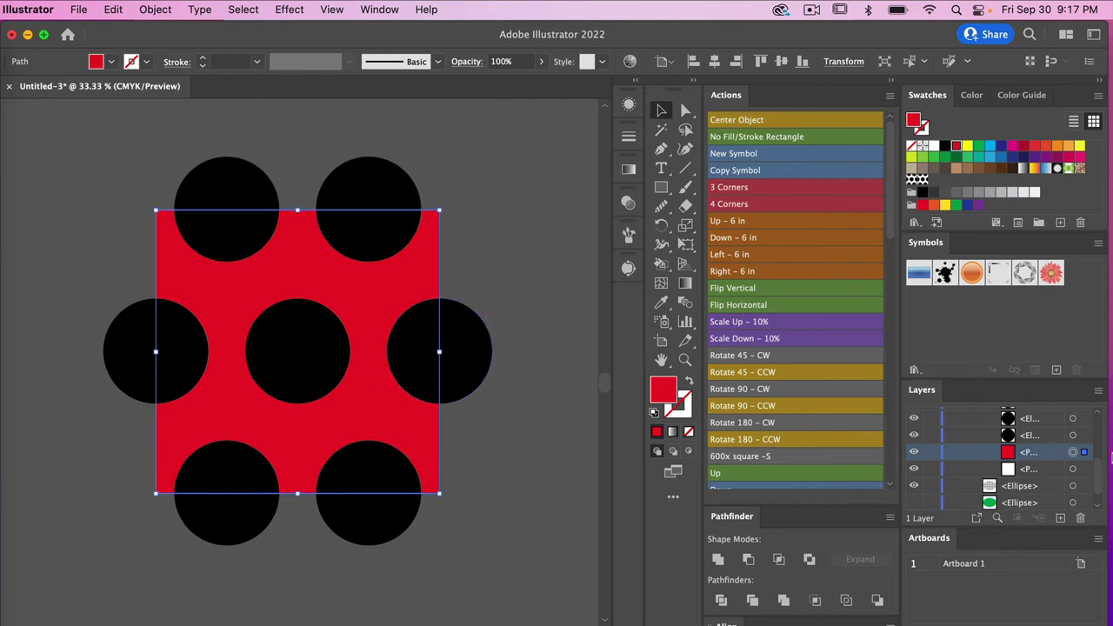
pyautogui.press('super+shift+bracketleft')
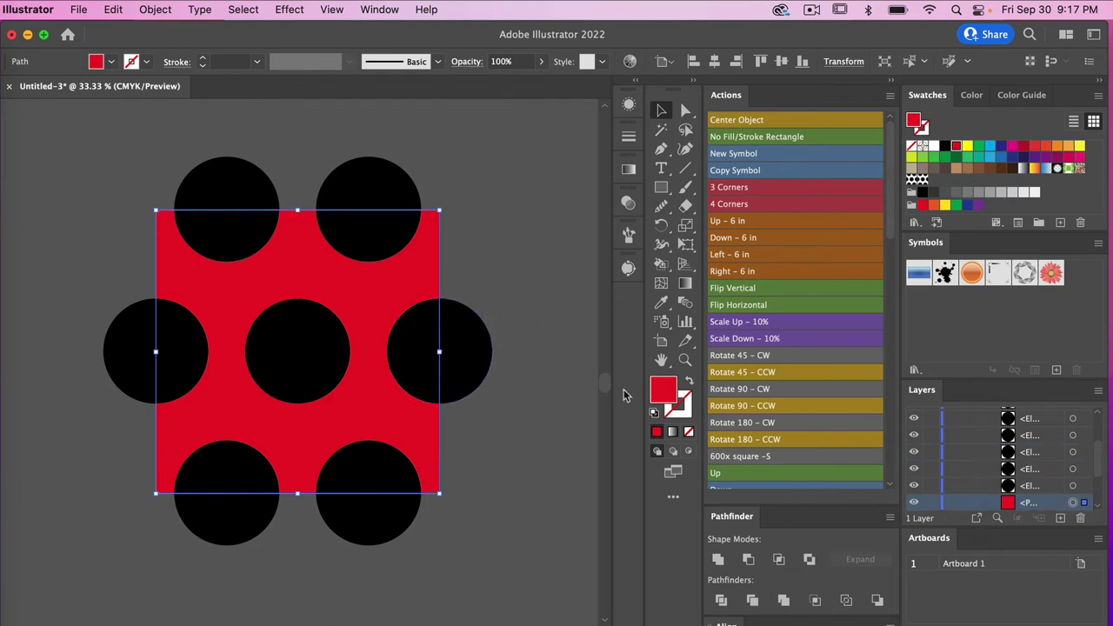
pyautogui.click(523, 231)
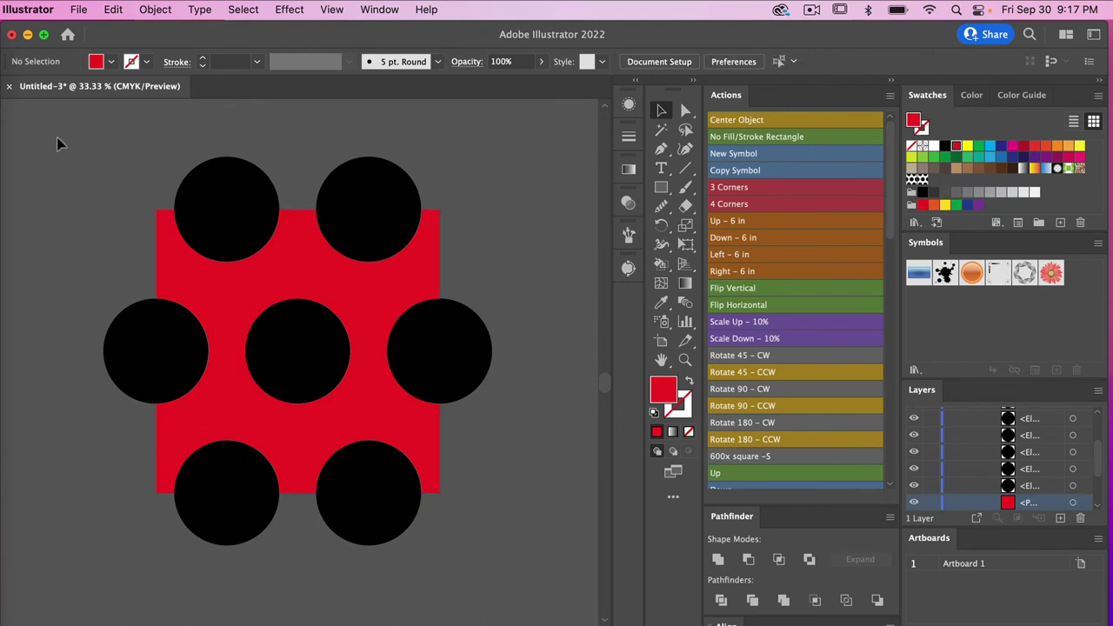
# Delete the red-backed dot artwork, then select and zoom in on the small black circle.
pyautogui.moveTo(55, 135); pyautogui.dragTo(557, 588)
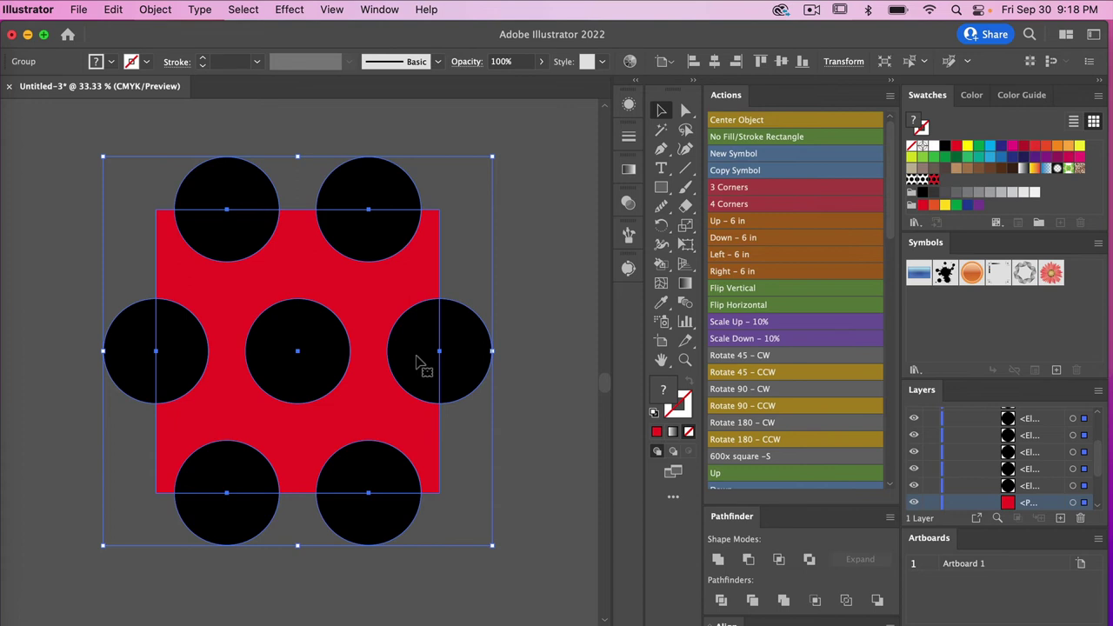
pyautogui.press('Delete')
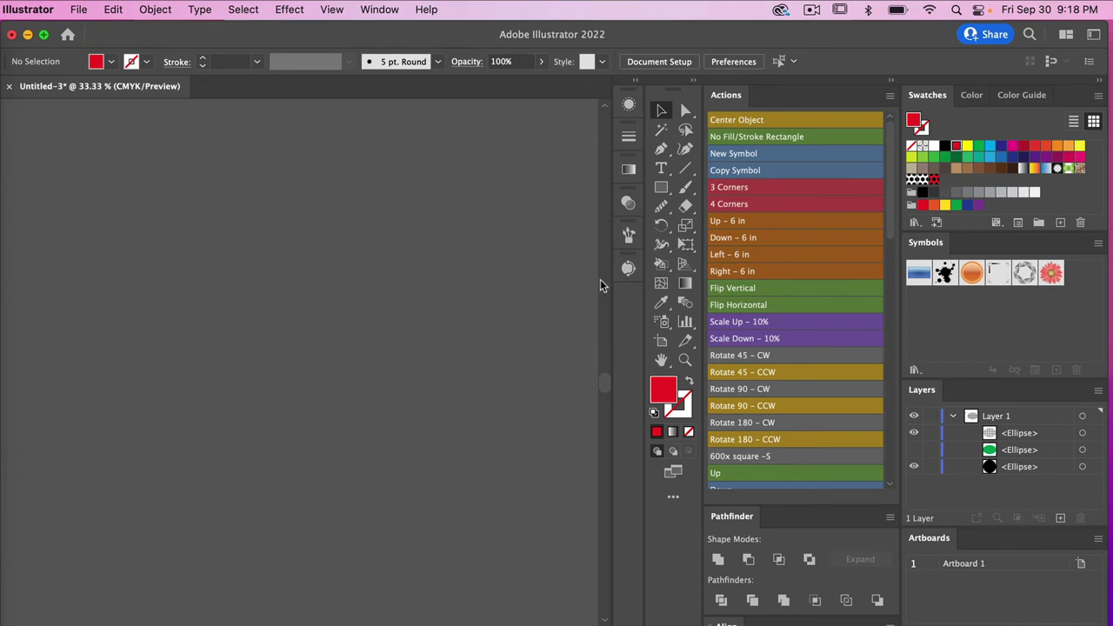
pyautogui.scroll(-6, 409, 301)
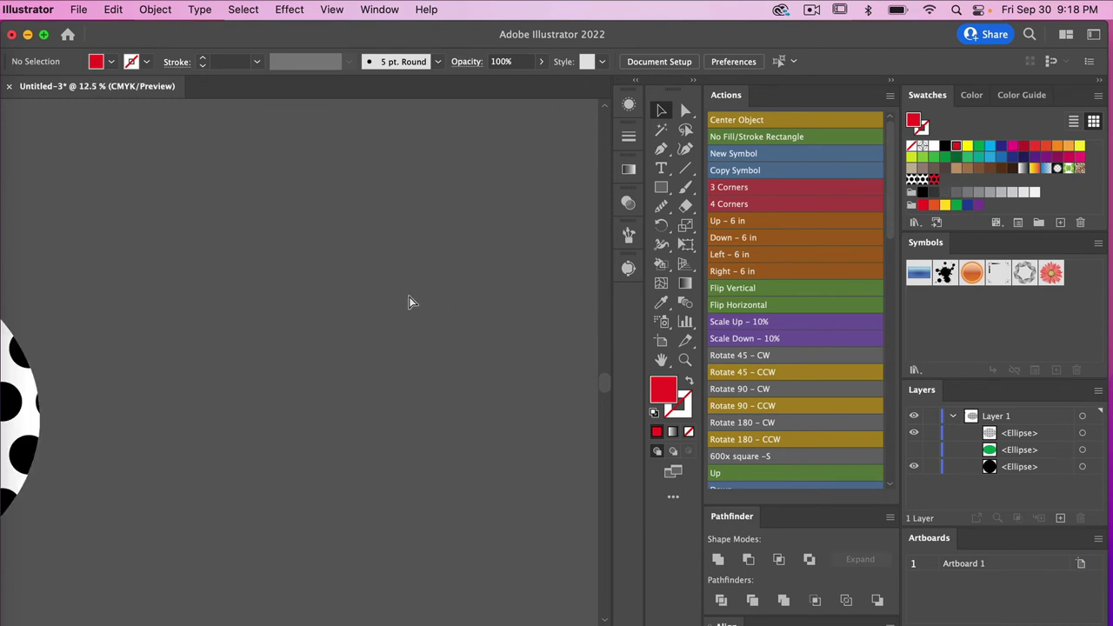
pyautogui.scroll(-1, 409, 302)
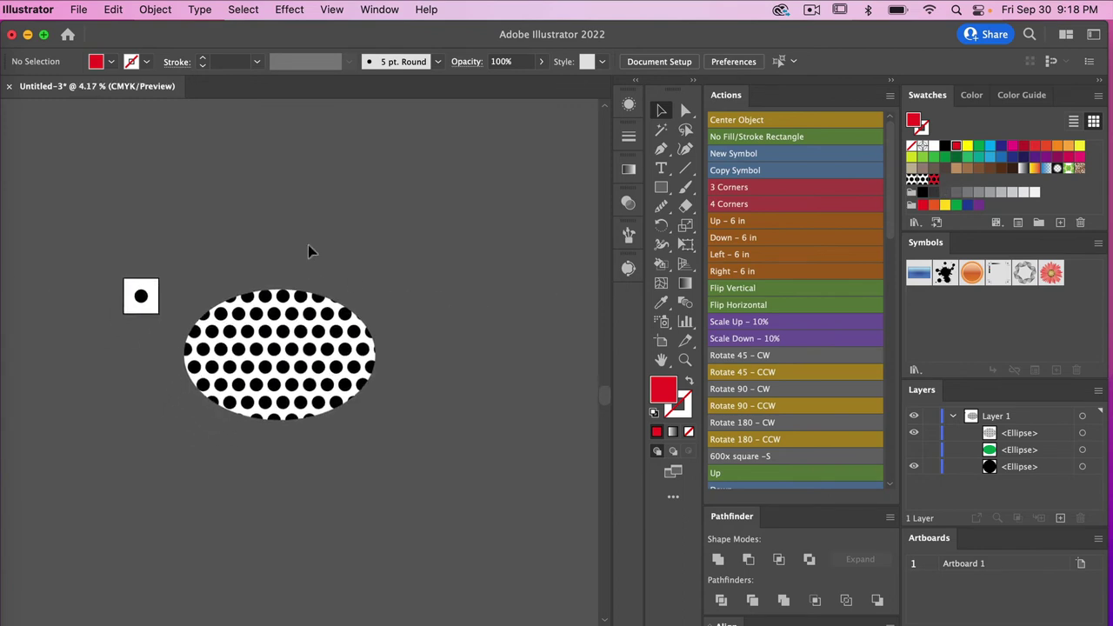
pyautogui.scroll(2, 171, 290)
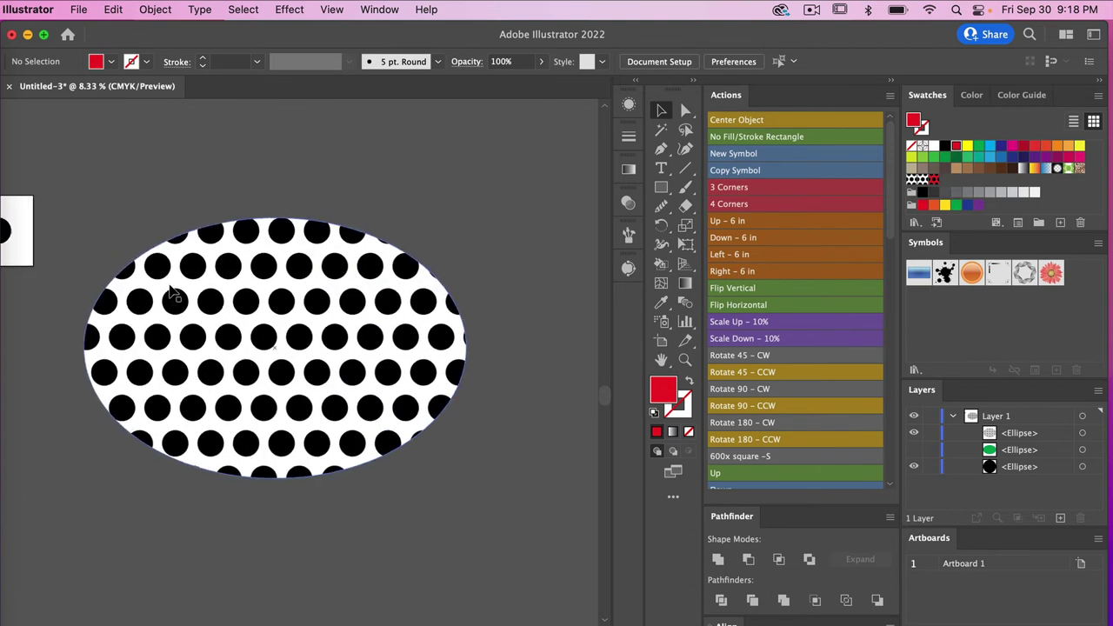
pyautogui.scroll(2, 163, 283)
pyautogui.hscroll(-5, 164, 288)
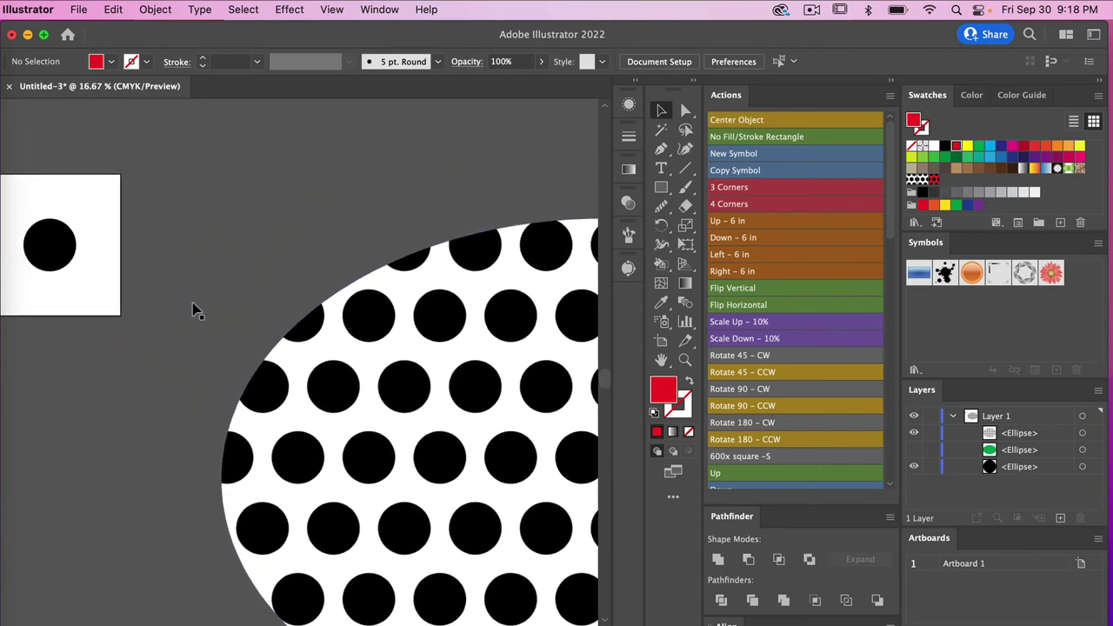
pyautogui.click(216, 275)
pyautogui.press('super+equal')
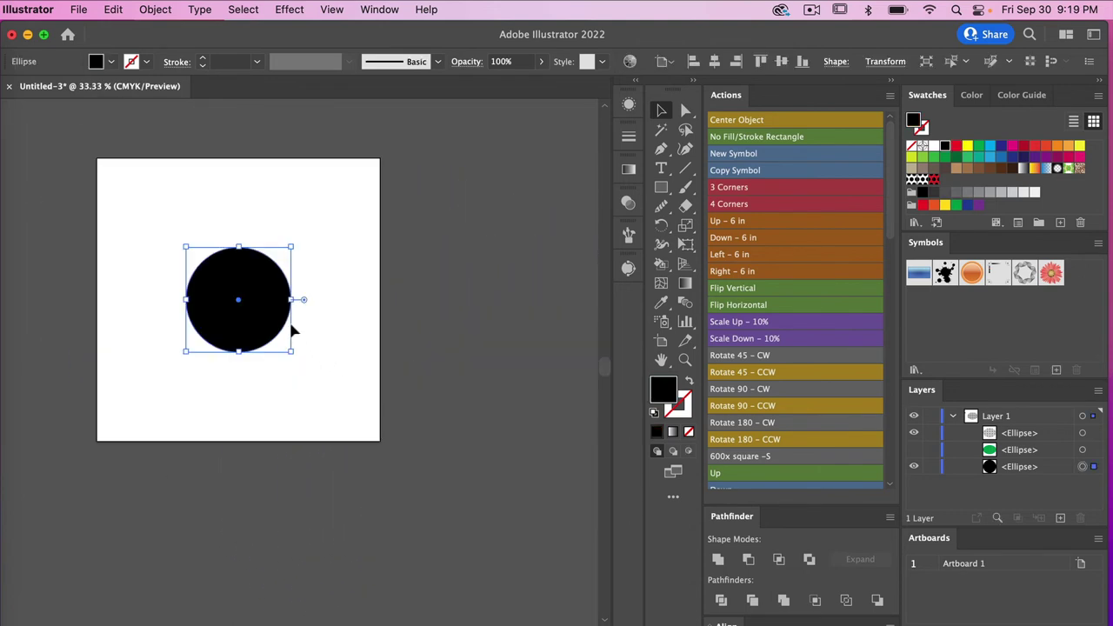
# Make New Pattern 3 from the circle with a 300 × 300 px tile.
pyautogui.click(154, 11)
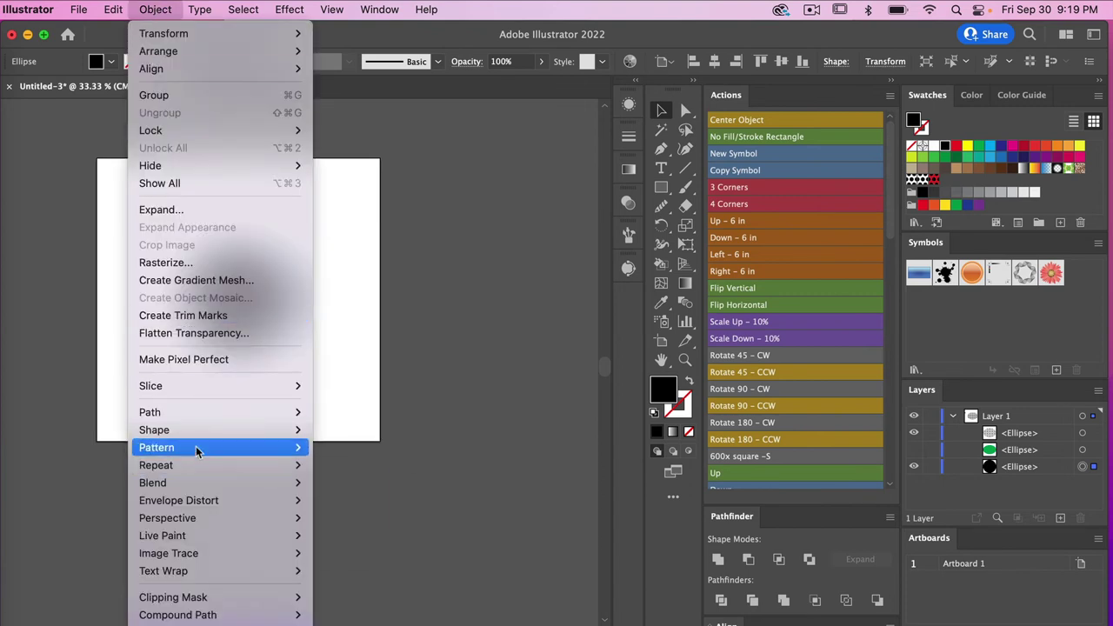
pyautogui.moveTo(227, 450)
pyautogui.click(344, 448)
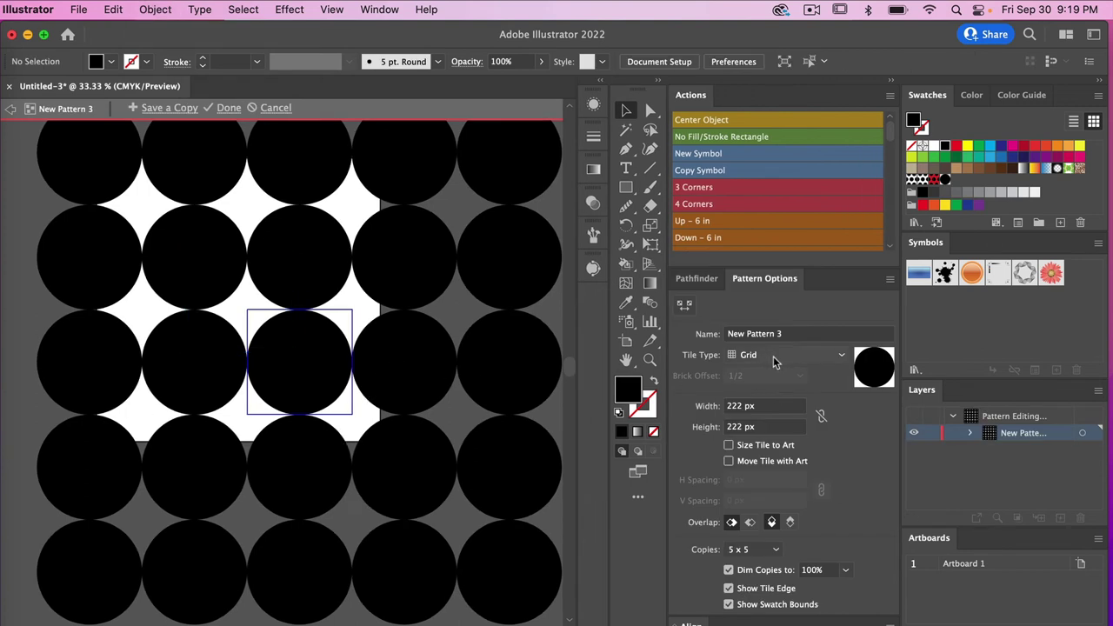
pyautogui.click(759, 405)
pyautogui.click(702, 406)
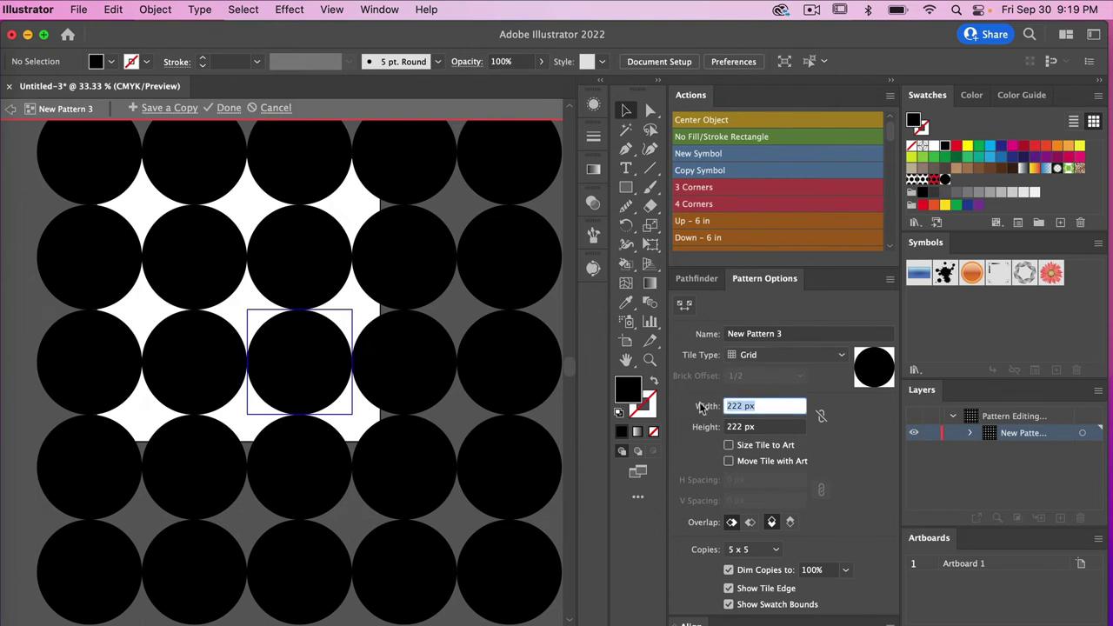
pyautogui.write('300')
pyautogui.press('Return')
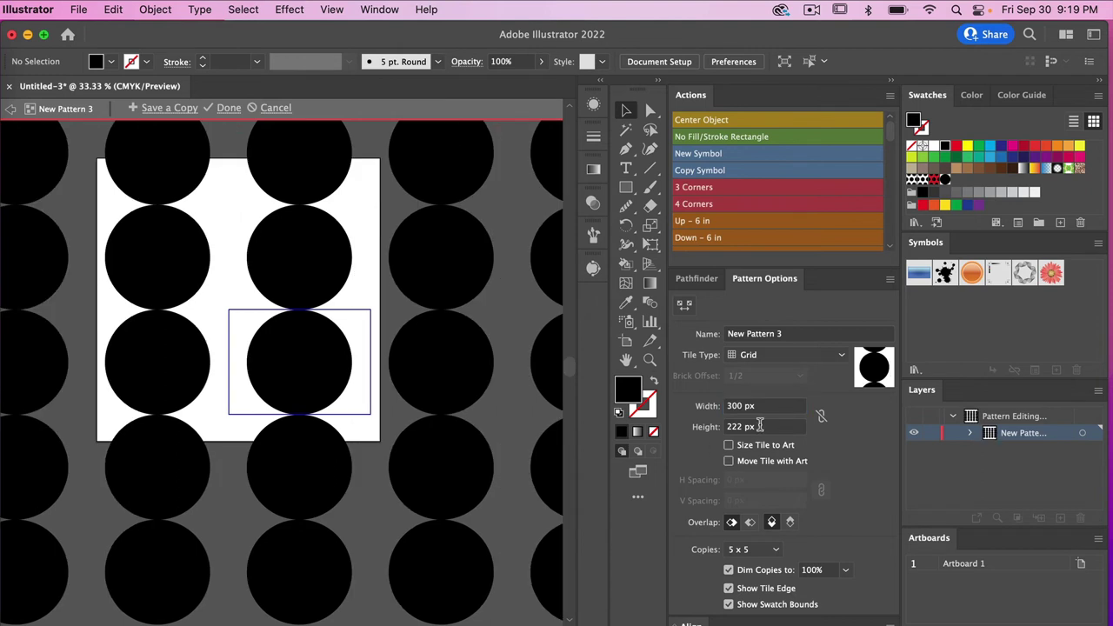
pyautogui.click(761, 426)
pyautogui.click(705, 427)
pyautogui.write('300')
pyautogui.press('Return')
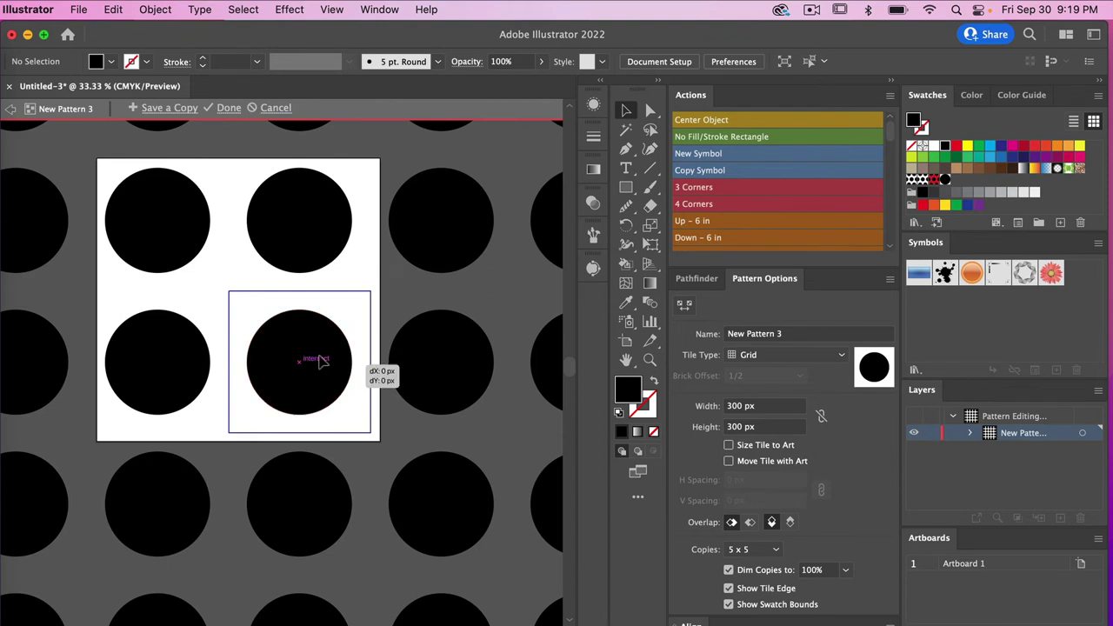
# Enable Move Tile with Art and drag the circle with its tile up-left.
pyautogui.click(332, 368)
pyautogui.click(728, 462)
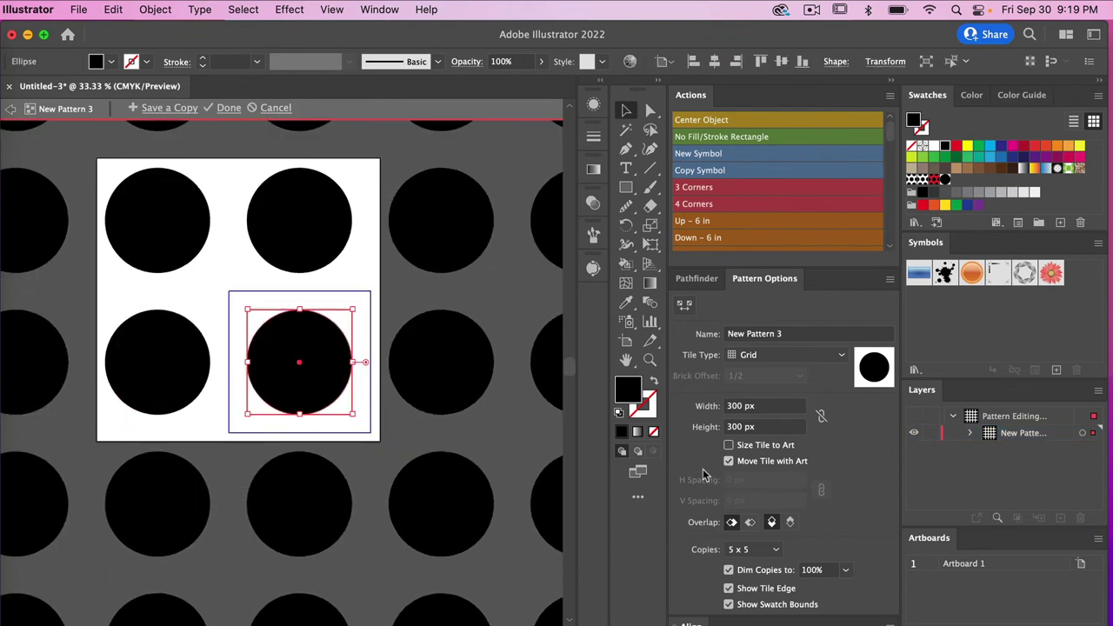
pyautogui.moveTo(322, 347); pyautogui.dragTo(263, 293)
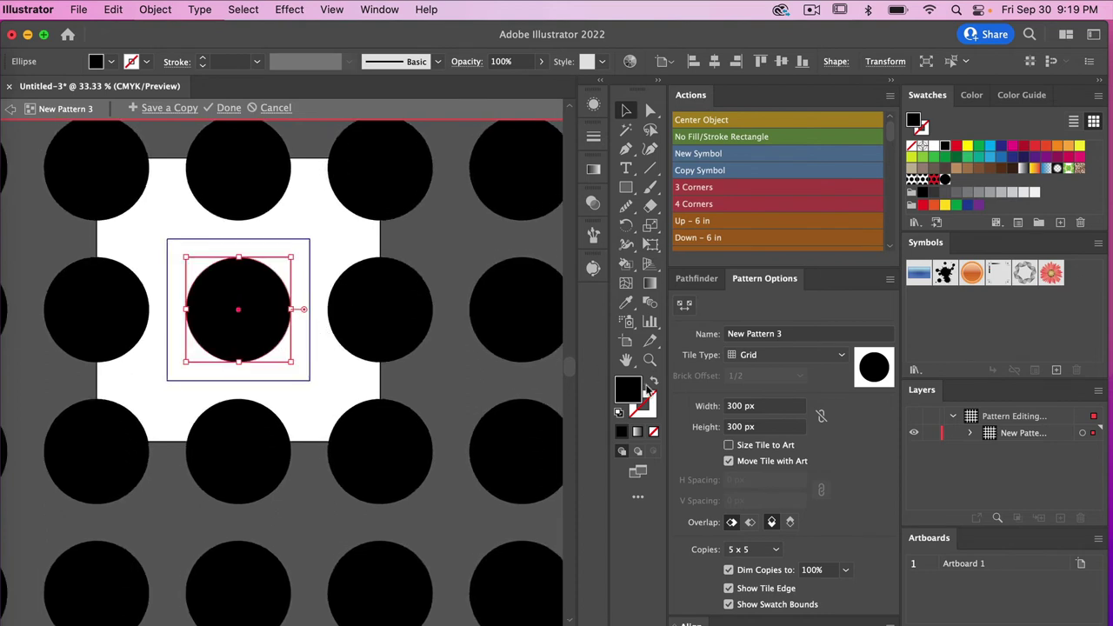
# Resize the tile to 600 × 600 px, centre the circle, and select it in Layers.
pyautogui.click(768, 405)
pyautogui.click(682, 405)
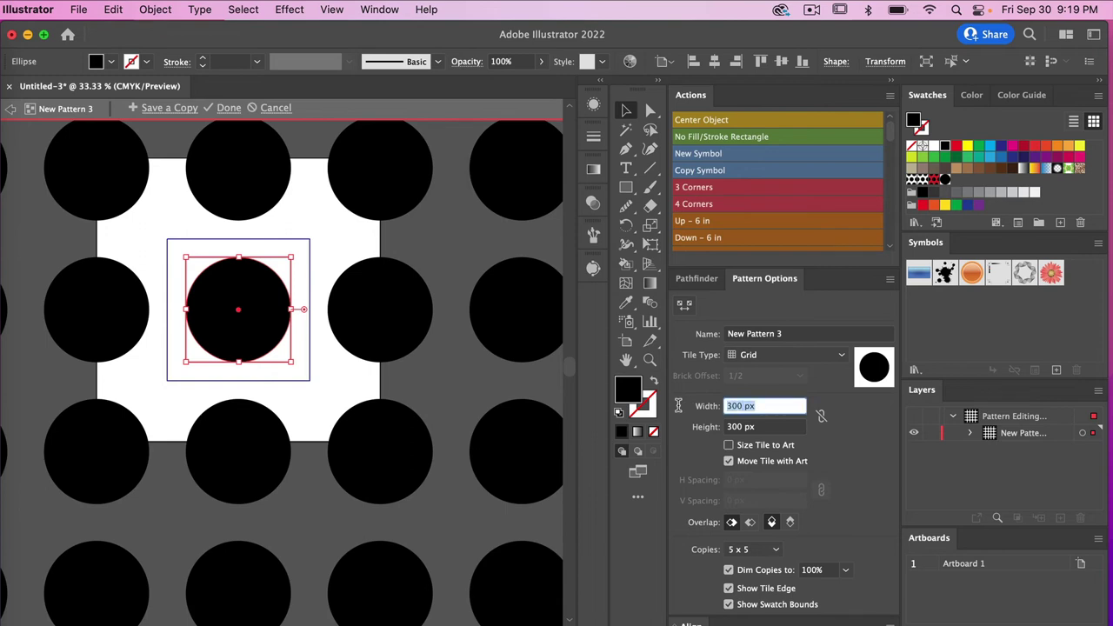
pyautogui.write('600')
pyautogui.press('Tab')
pyautogui.write('600')
pyautogui.press('Return')
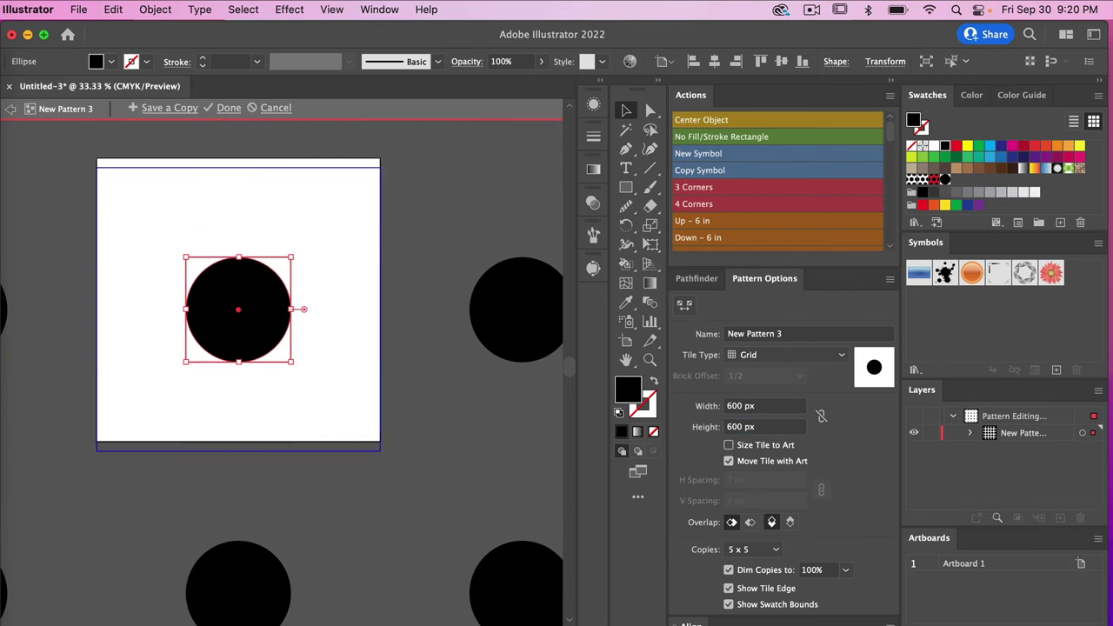
pyautogui.moveTo(346, 355); pyautogui.dragTo(345, 346)
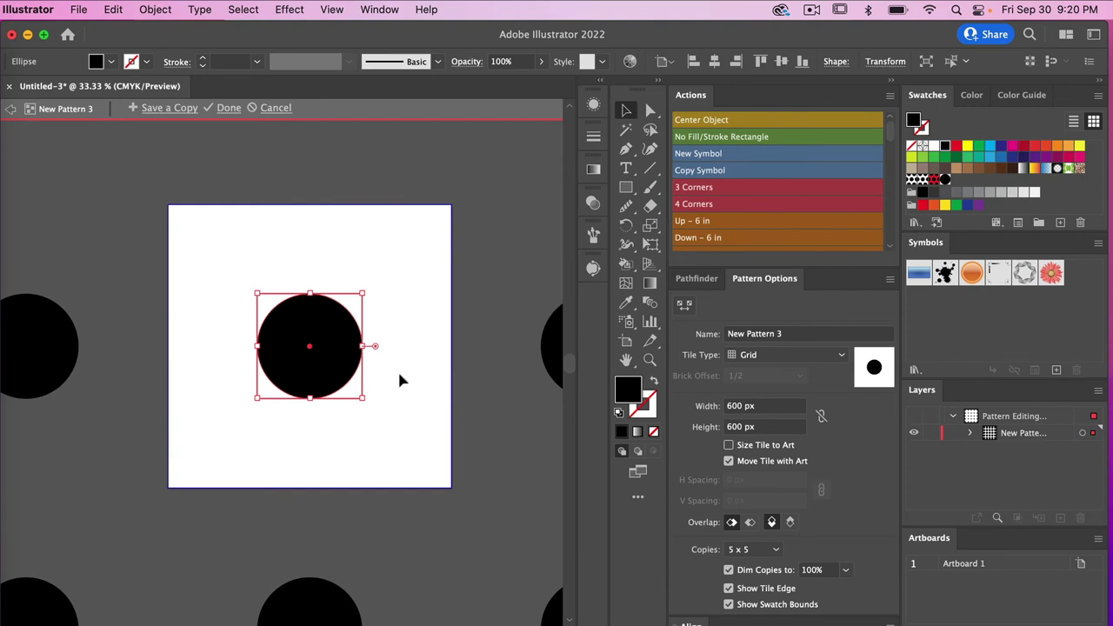
pyautogui.click(972, 436)
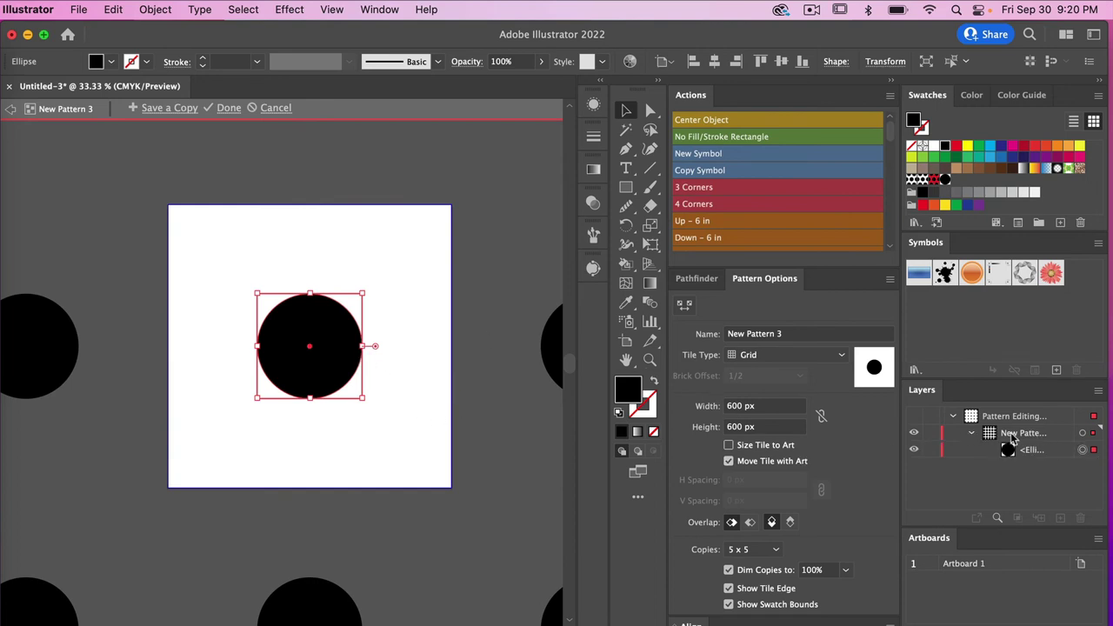
pyautogui.click(1031, 452)
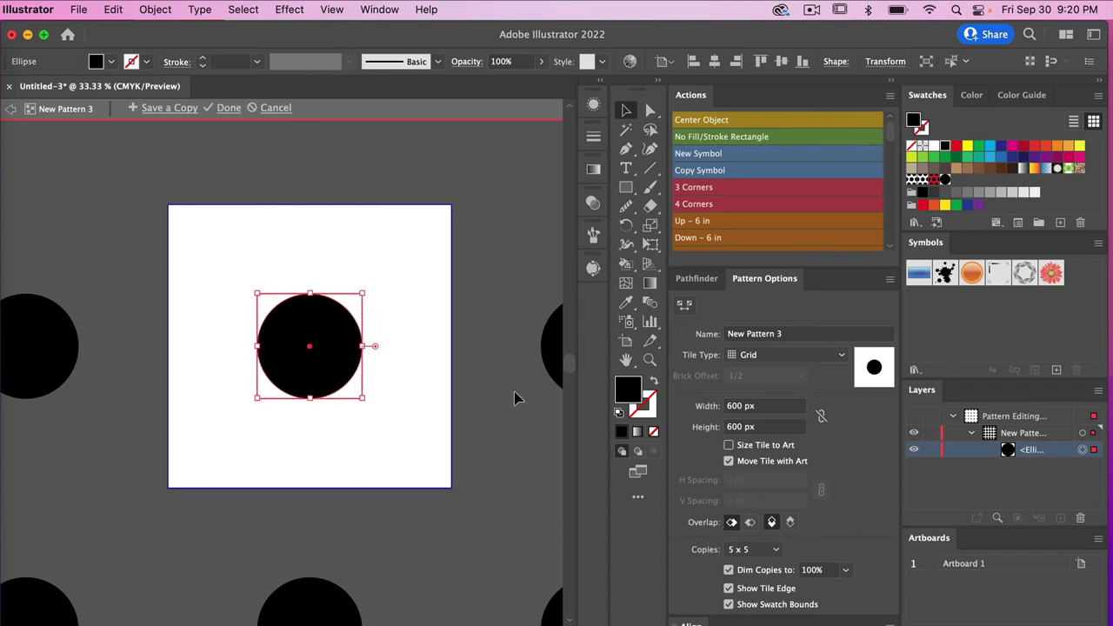
# Paste a copy of the circle in front, move it to the tile's top-right corner, and colour it green.
pyautogui.press('super+f')
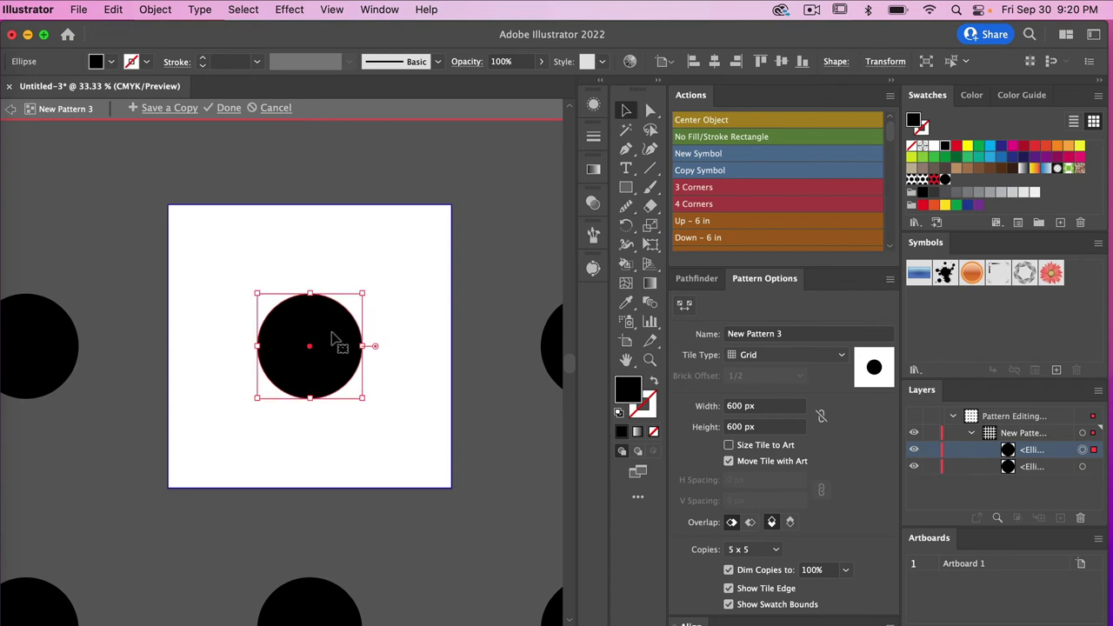
pyautogui.moveTo(332, 339); pyautogui.dragTo(474, 200)
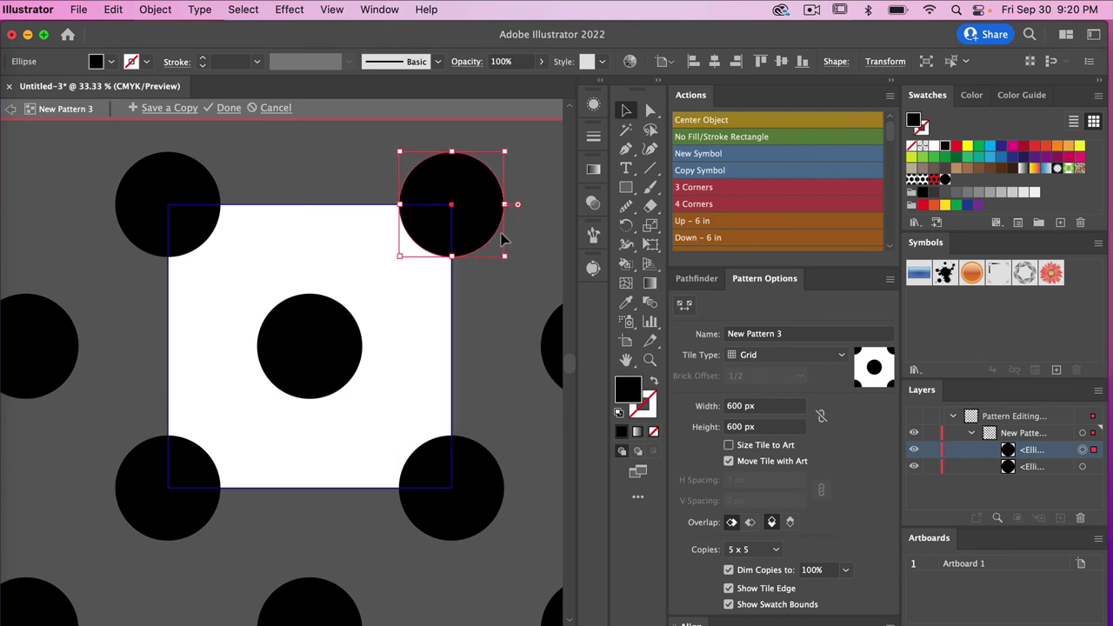
pyautogui.click(980, 147)
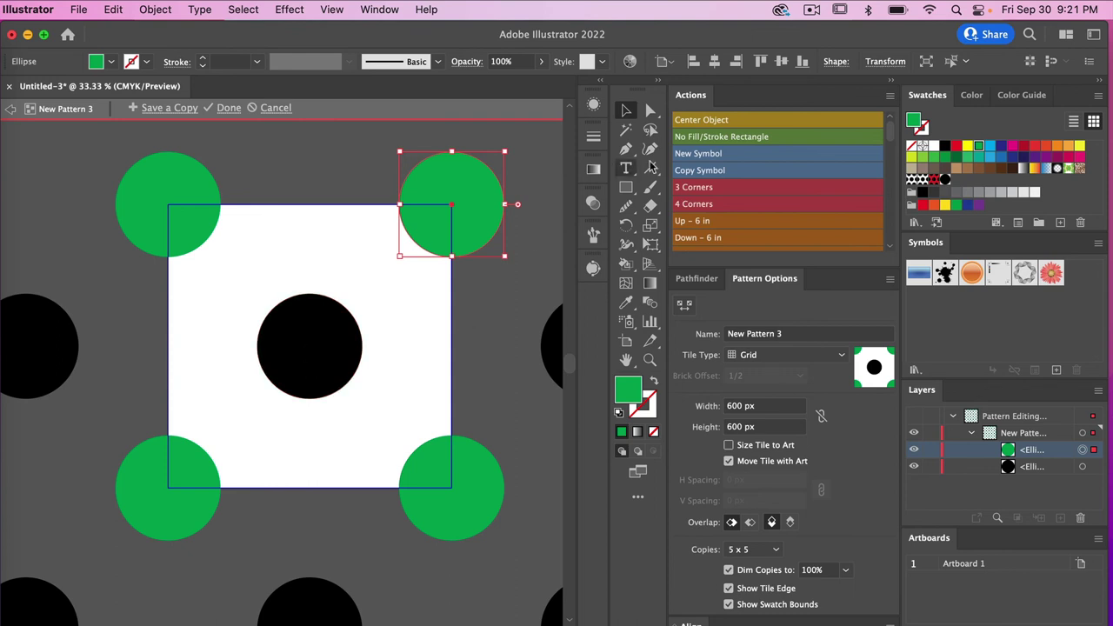
pyautogui.click(625, 187)
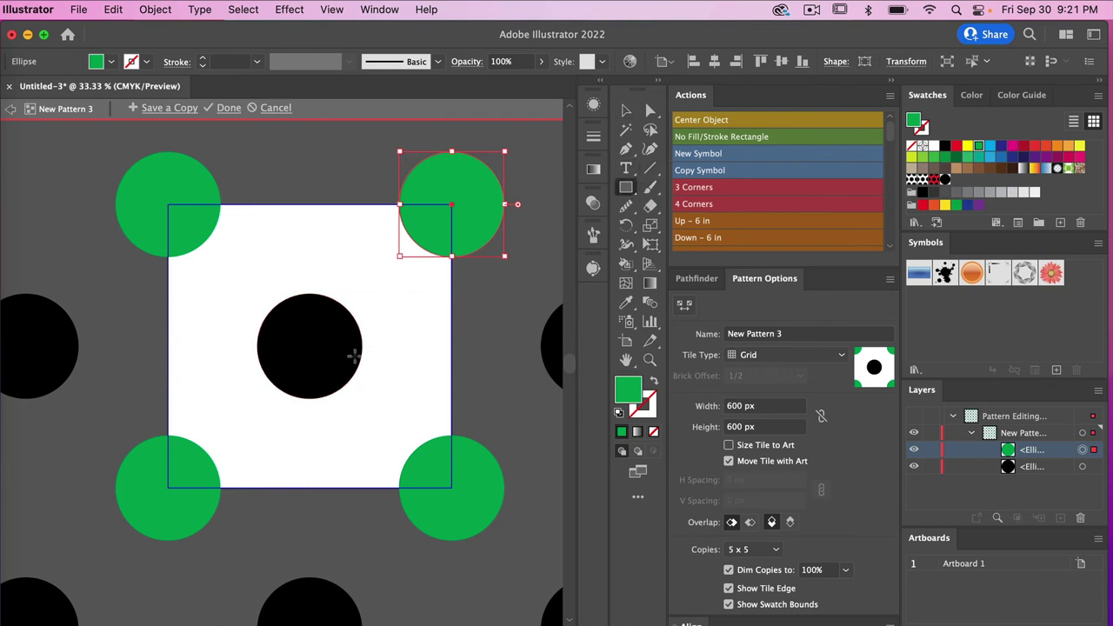
# Create a 600 × 600 px square and move it below both circles in Layers.
pyautogui.click(379, 343)
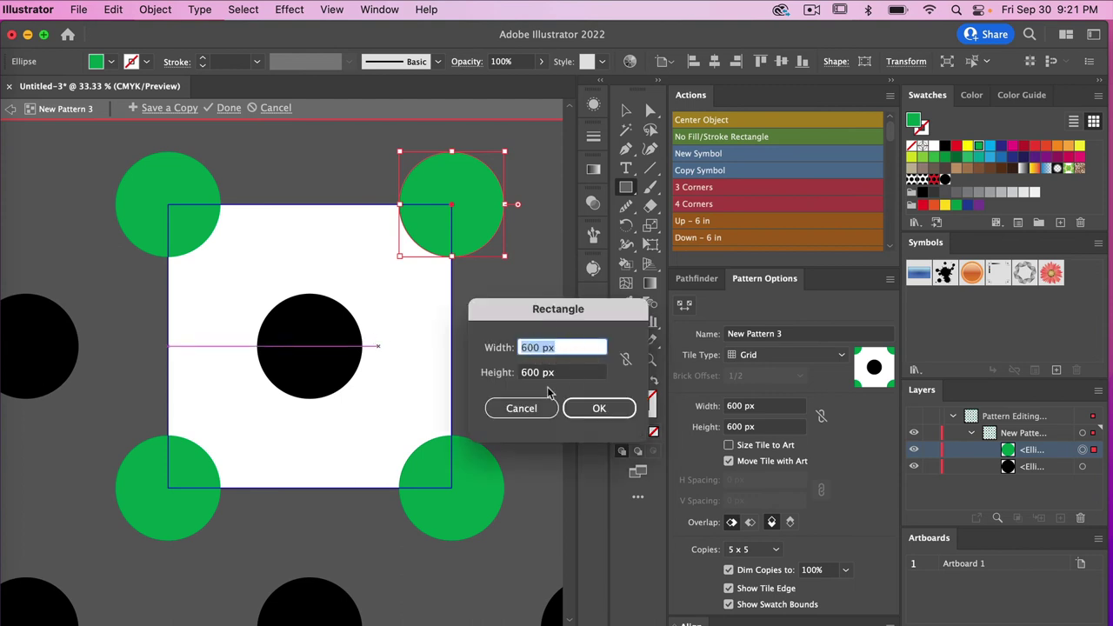
pyautogui.click(599, 408)
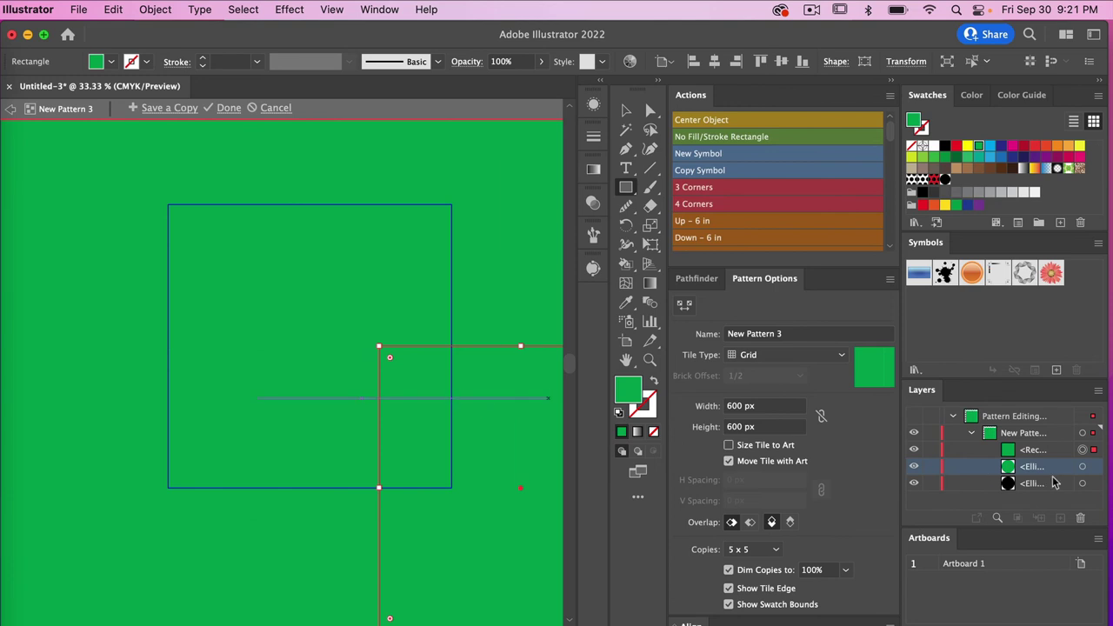
pyautogui.click(1046, 453)
pyautogui.moveTo(1045, 454); pyautogui.dragTo(1047, 492)
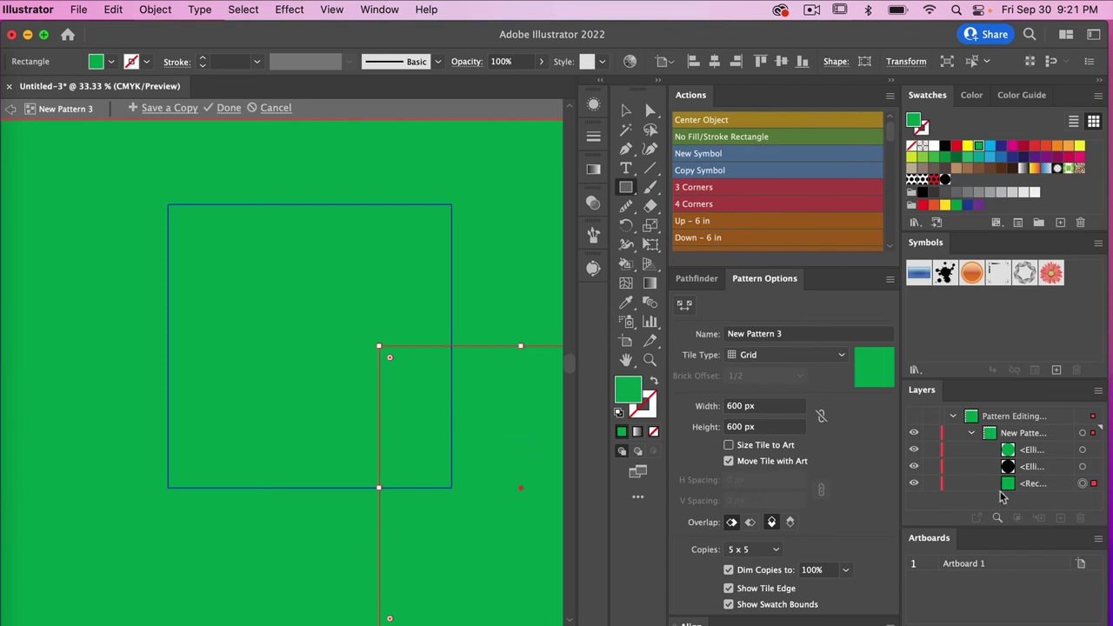
# Position the square on the tile, fill it white, and finish pattern editing with Done.
pyautogui.click(626, 111)
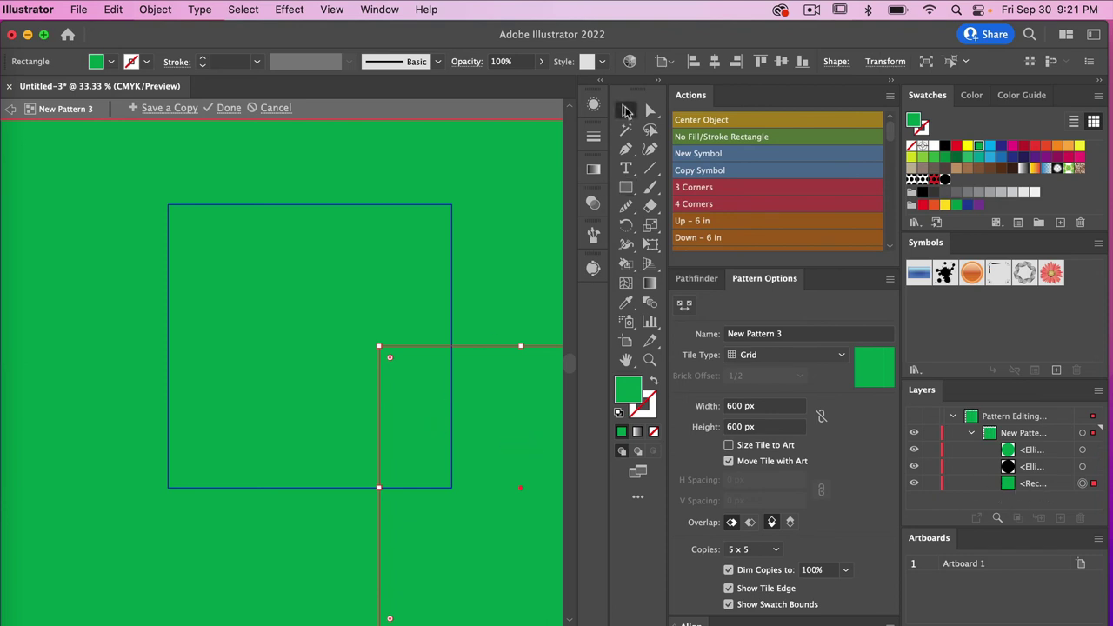
pyautogui.moveTo(415, 442); pyautogui.dragTo(224, 282)
pyautogui.click(1041, 487)
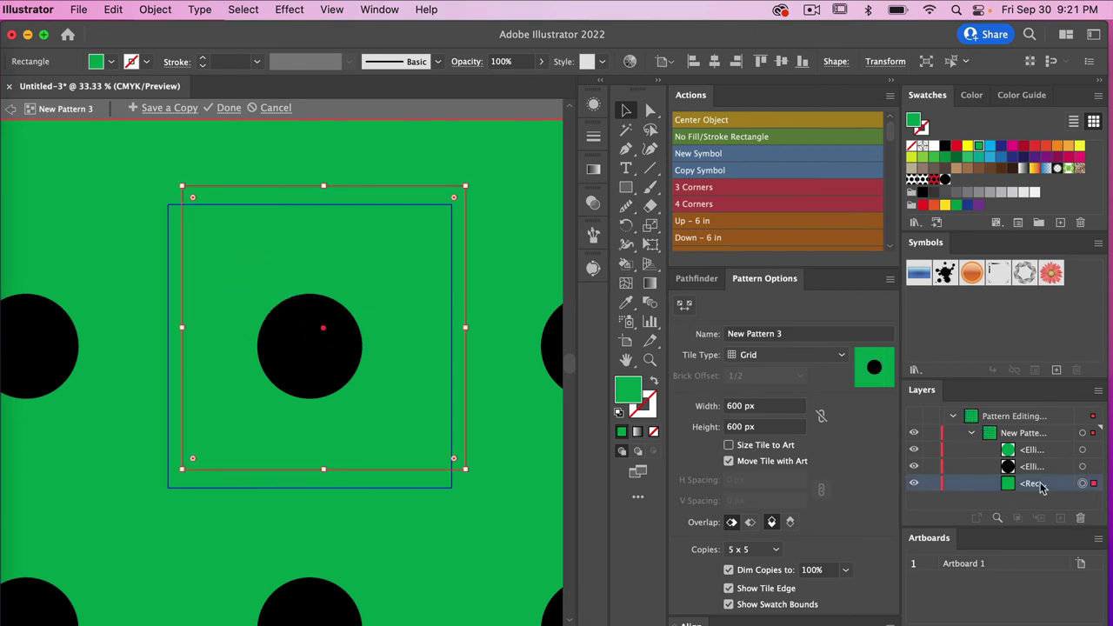
pyautogui.click(935, 150)
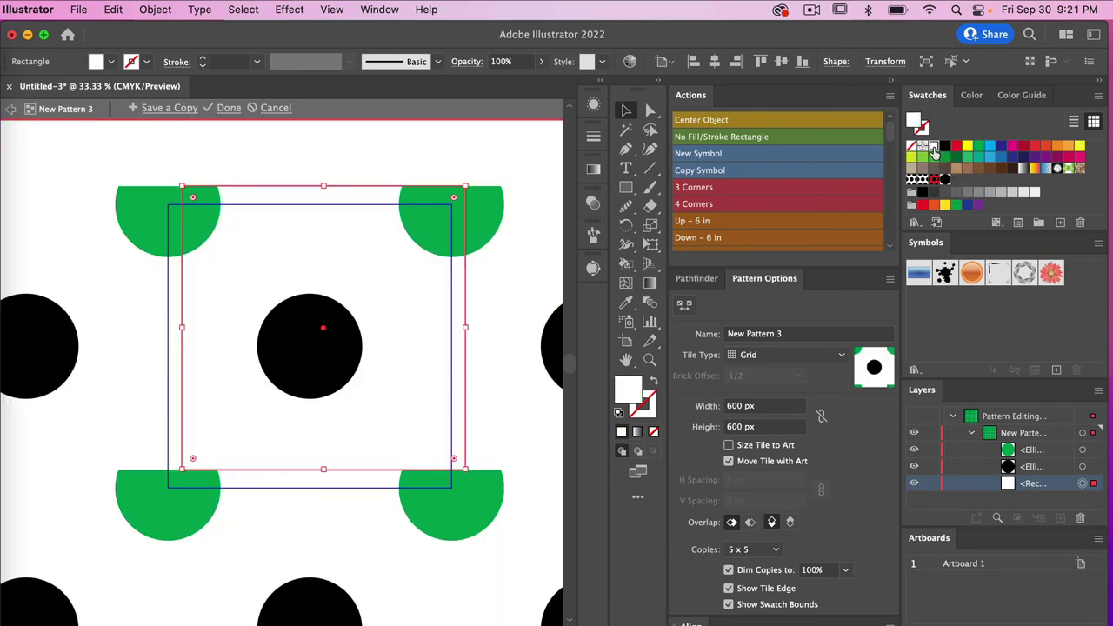
pyautogui.moveTo(396, 402); pyautogui.dragTo(313, 350)
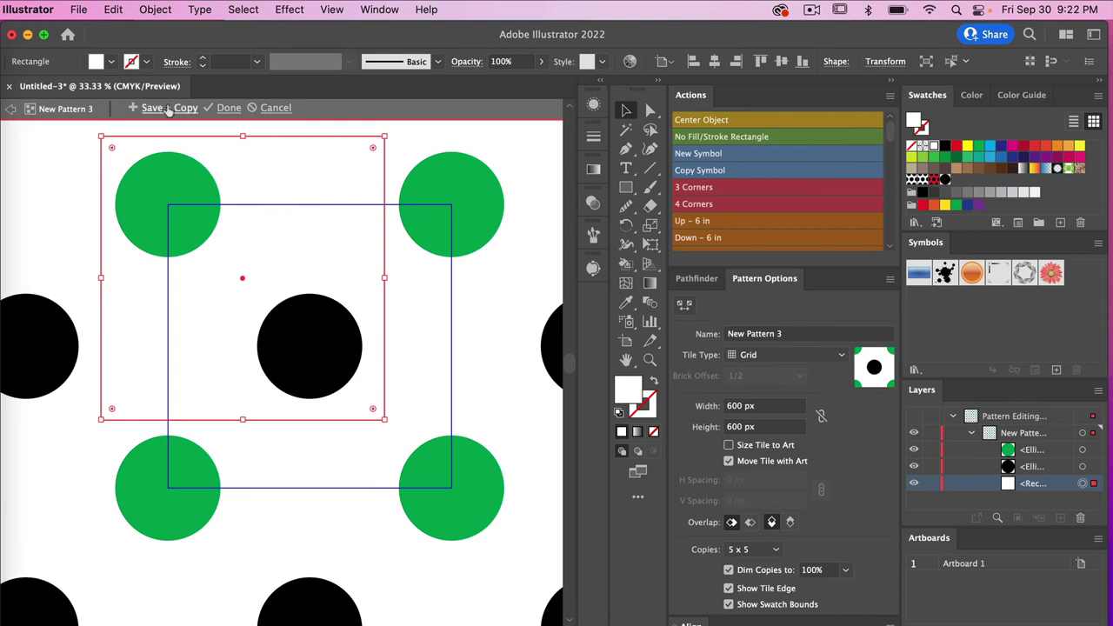
pyautogui.click(228, 107)
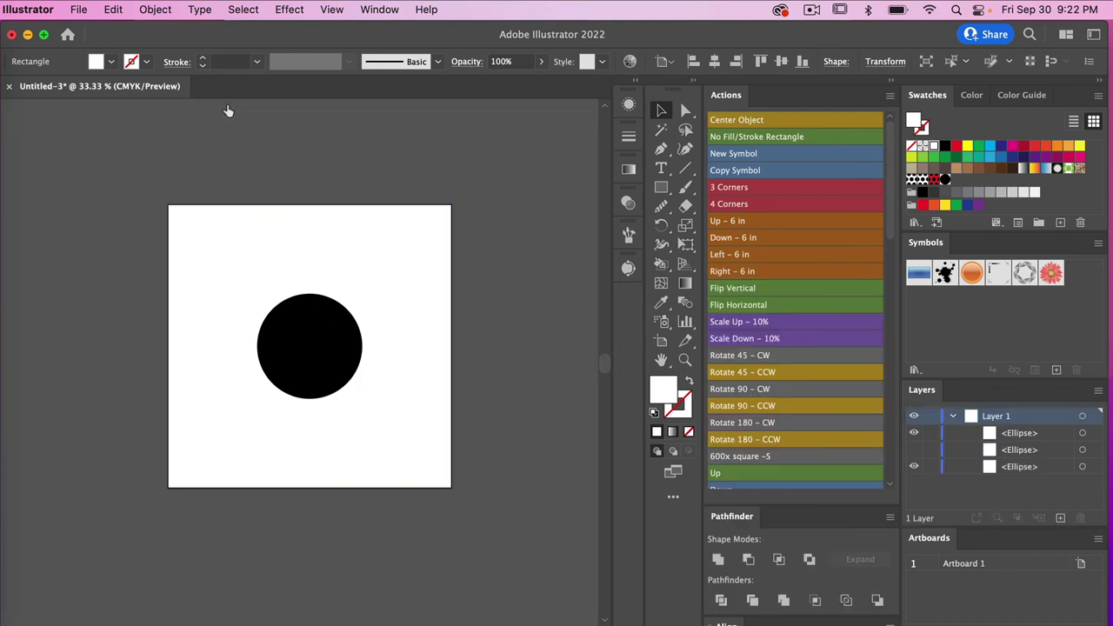
# Zoom out and scroll the canvas to bring the green-and-black polka-dot ellipse into view.
pyautogui.press('super+minus')
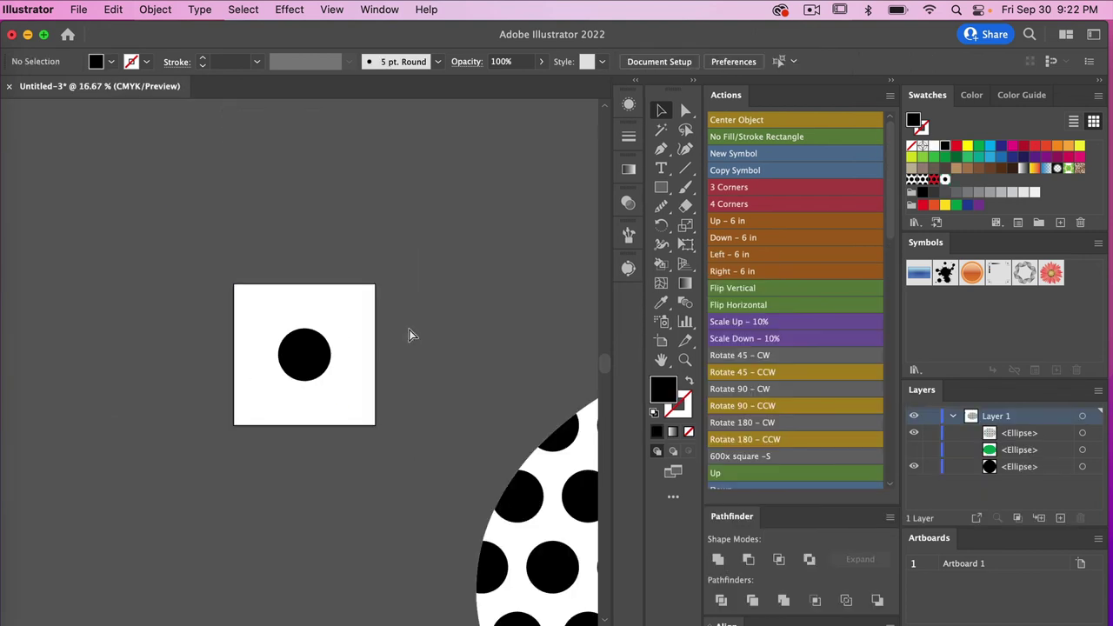
pyautogui.scroll(-5, 411, 334)
pyautogui.hscroll(6, 412, 334)
pyautogui.hscroll(3, 411, 335)
pyautogui.press('super+minus')
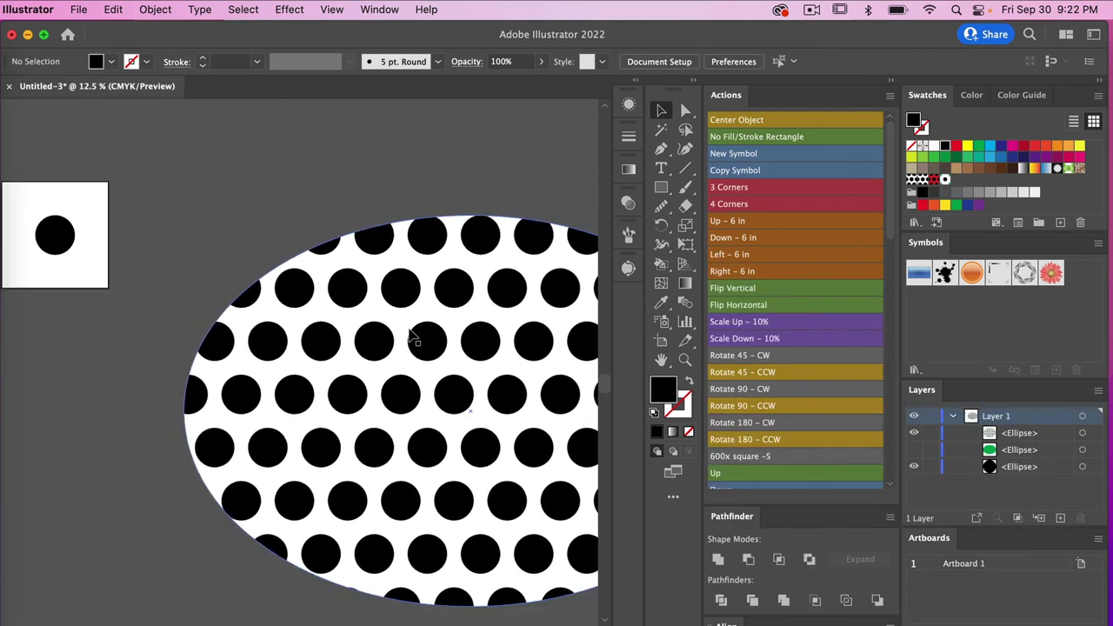
pyautogui.hscroll(5, 411, 334)
# Select the pattern-filled ellipse and zoom out to 8.33% so it is fully visible.
pyautogui.click(405, 390)
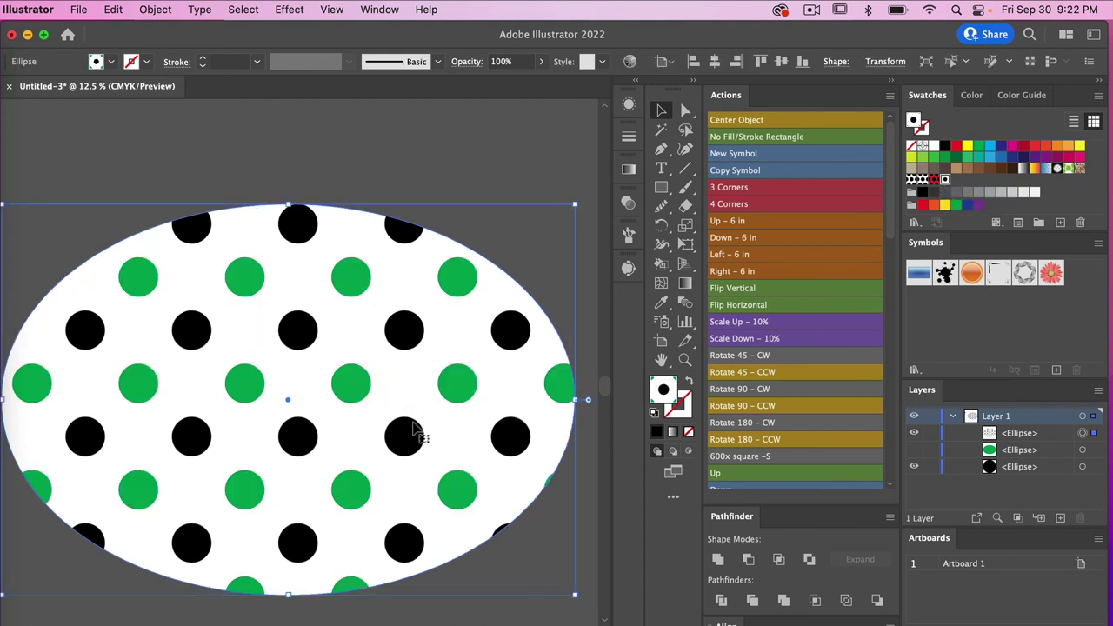
pyautogui.scroll(-3, 416, 429)
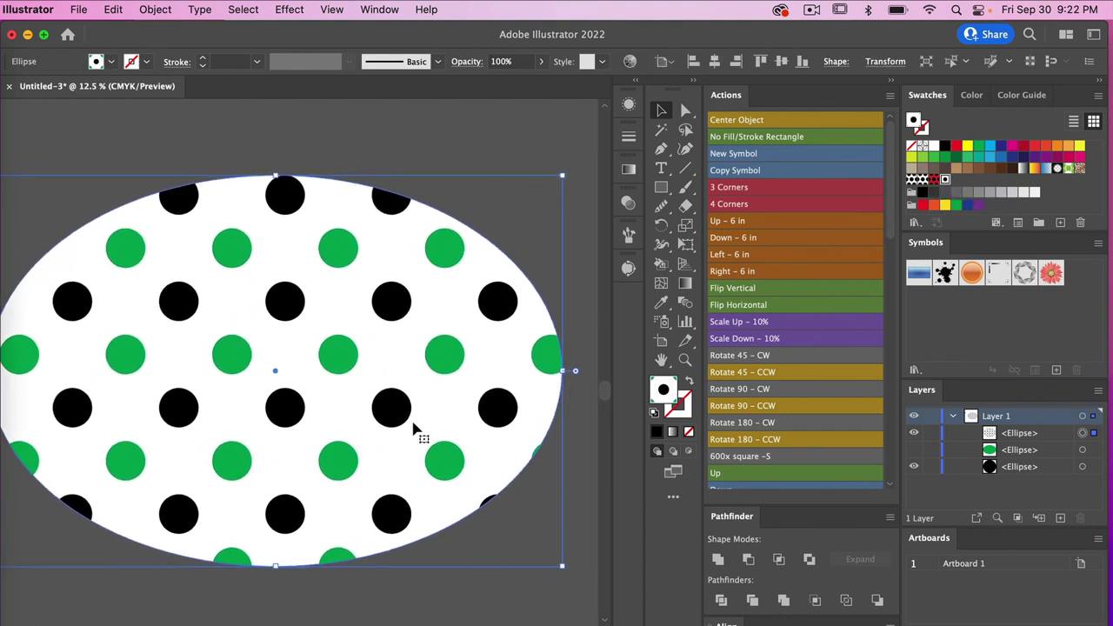
pyautogui.press('super+minus')
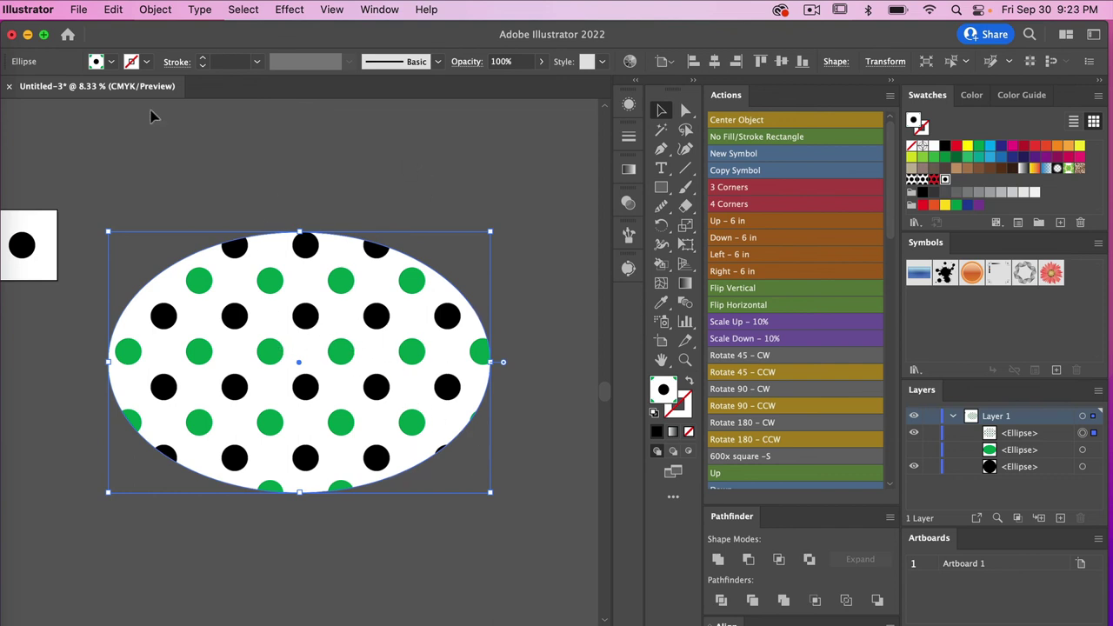
pyautogui.click(113, 11)
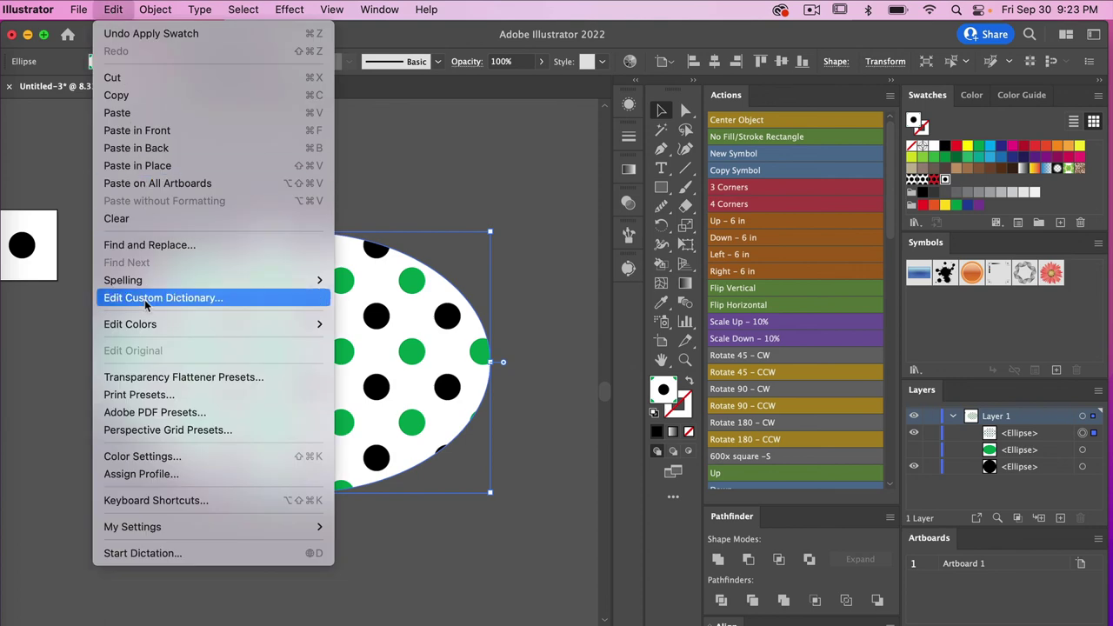
# Open Recolor Artwork from Edit > Edit Colors and move its dialog away from the artwork.
pyautogui.moveTo(144, 327)
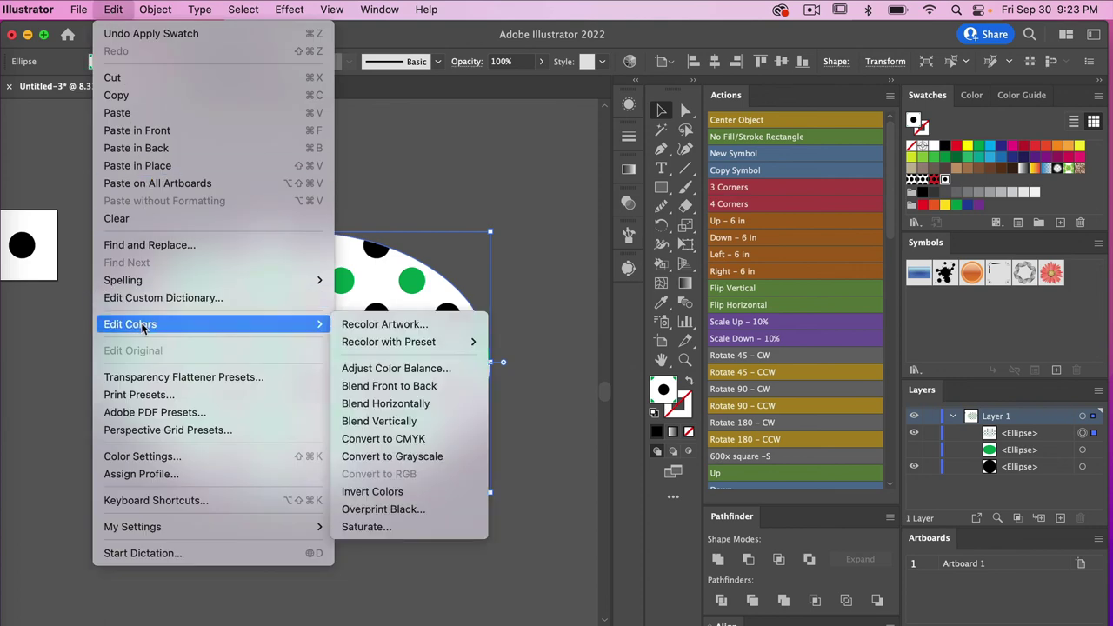
pyautogui.click(396, 325)
pyautogui.moveTo(741, 98); pyautogui.dragTo(753, 45)
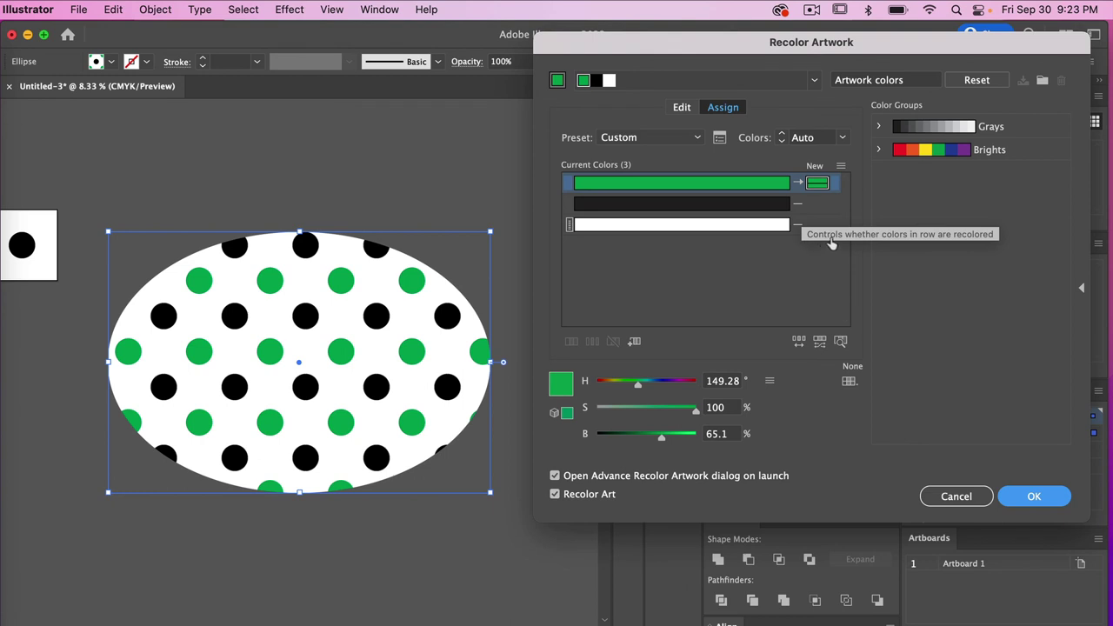
# Map the pattern's black and white to their own new colours, accepting each added colour.
pyautogui.click(801, 205)
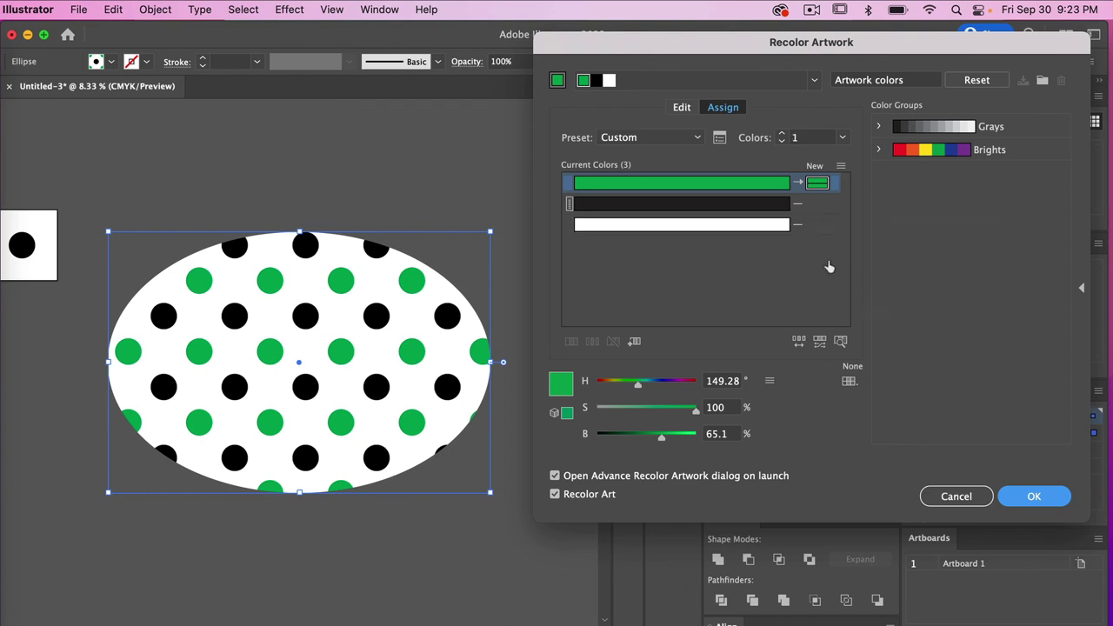
pyautogui.click(819, 208)
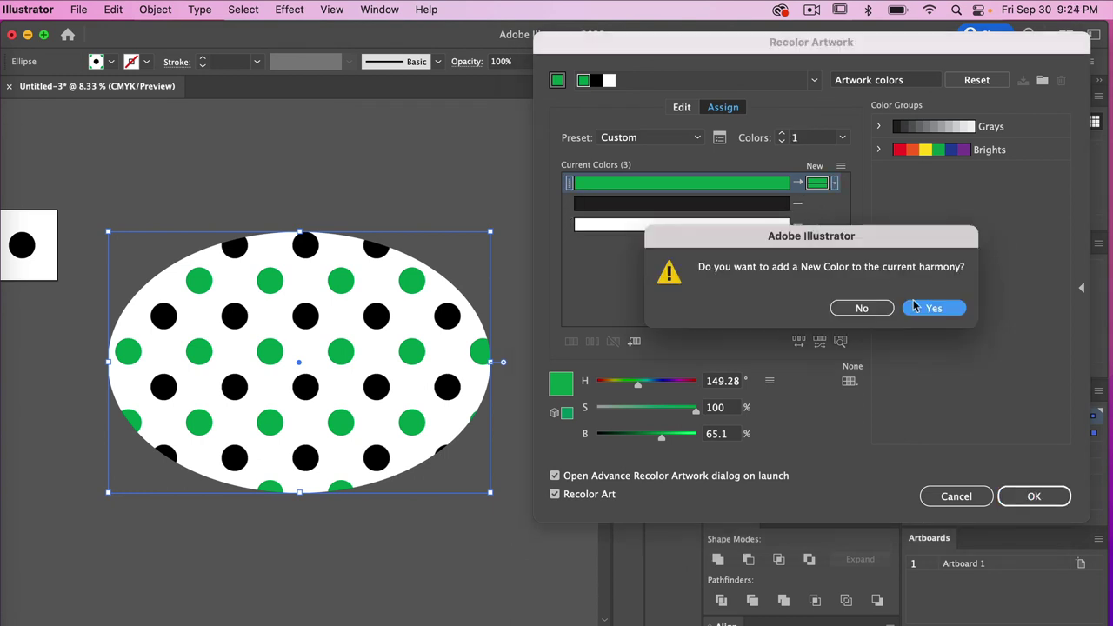
pyautogui.click(919, 313)
pyautogui.click(815, 226)
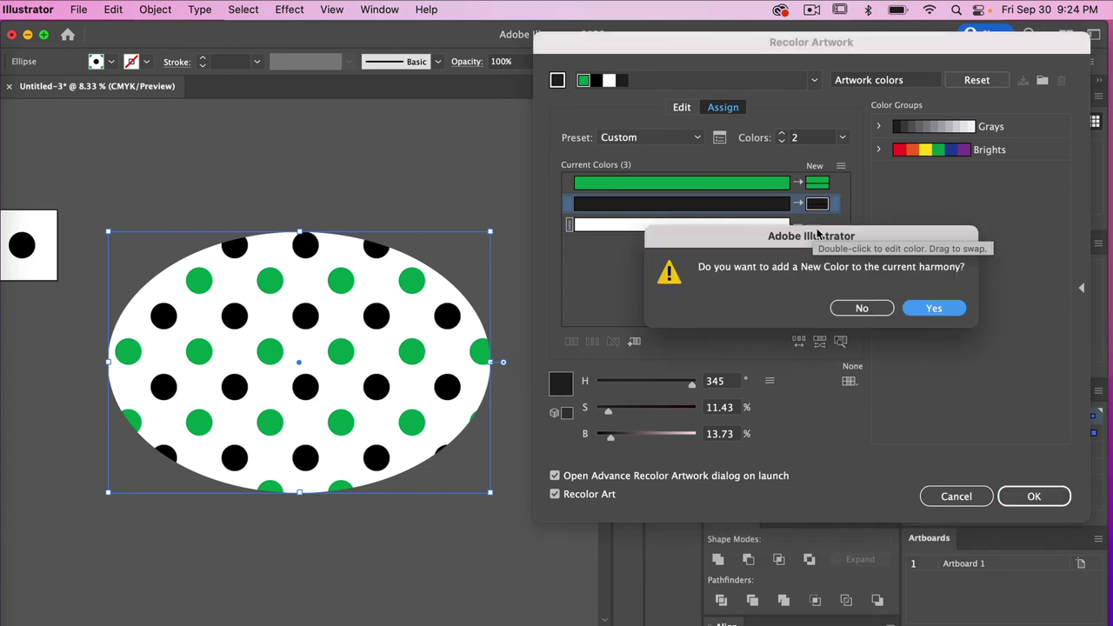
pyautogui.click(929, 310)
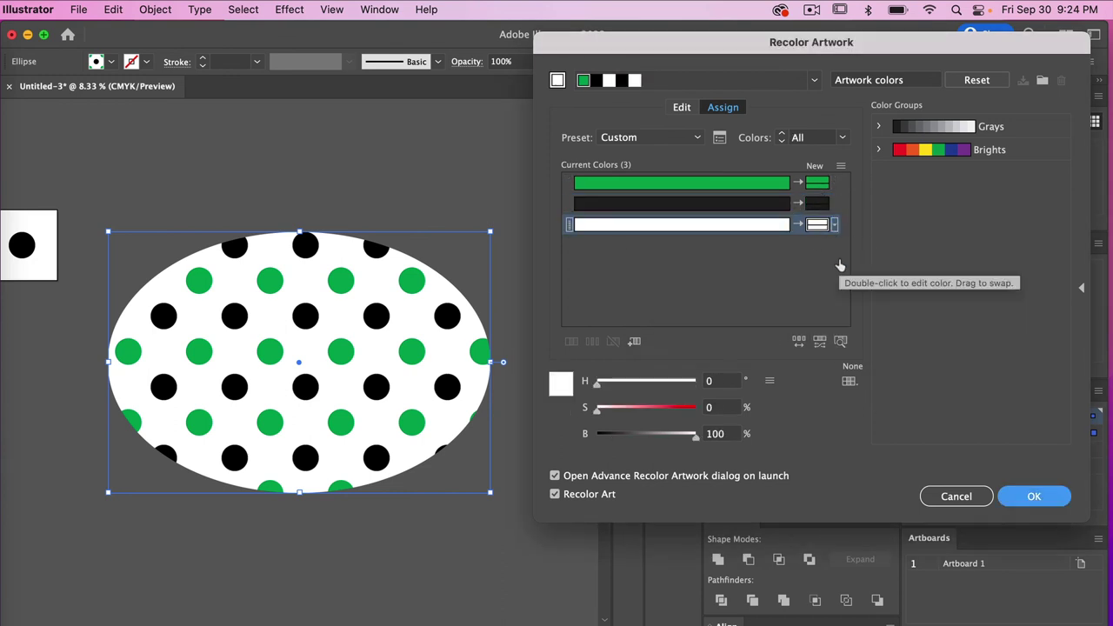
pyautogui.click(808, 183)
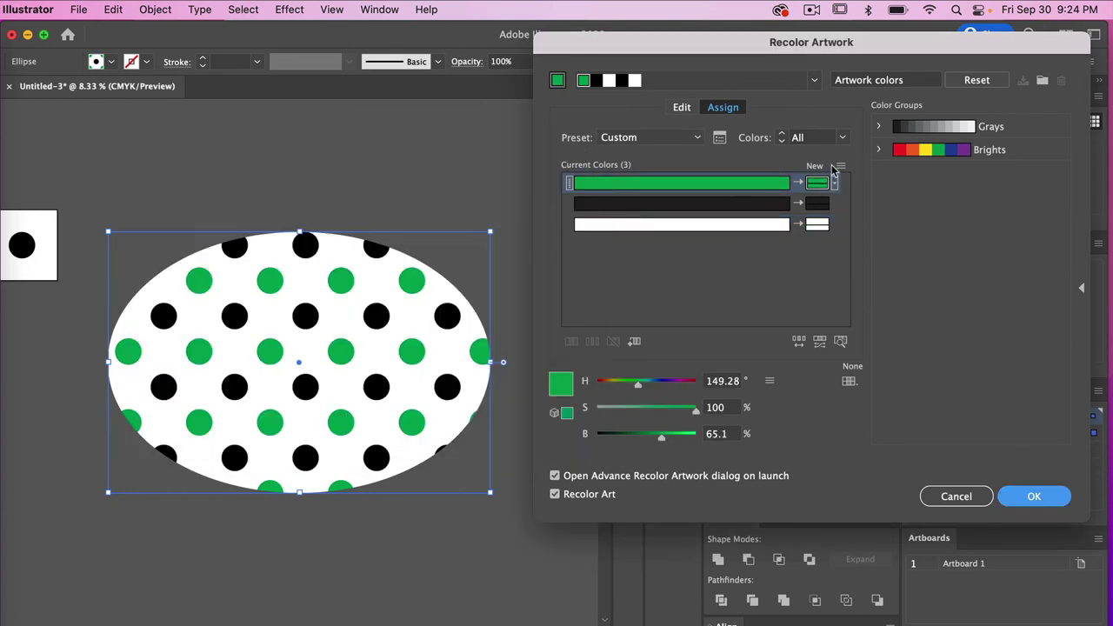
# Replace the green dots with purple 7c36bf in the Color Picker.
pyautogui.doubleClick(817, 184)
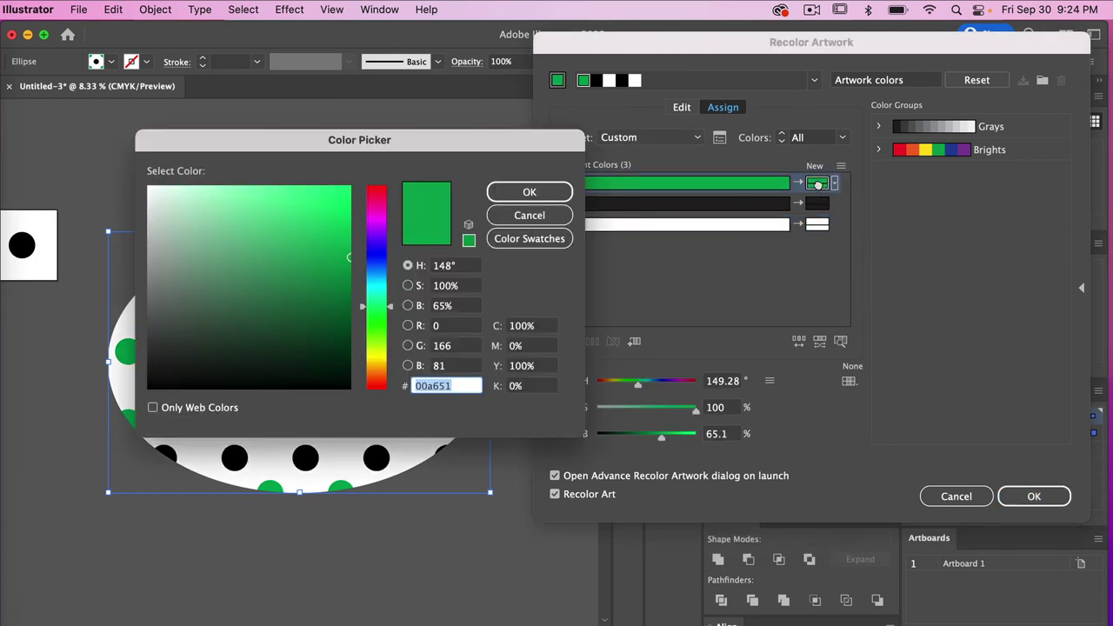
pyautogui.moveTo(382, 283); pyautogui.dragTo(380, 255)
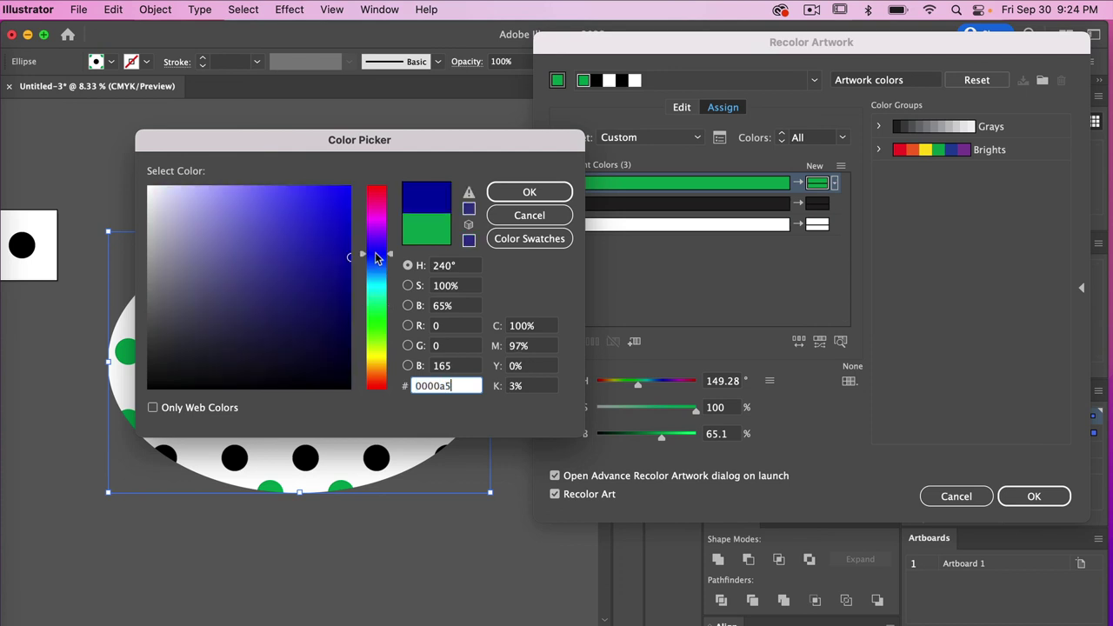
pyautogui.moveTo(301, 214)
pyautogui.mouseDown()
pyautogui.moveTo(283, 246)
pyautogui.moveTo(218, 214)
pyautogui.moveTo(246, 205)
pyautogui.moveTo(191, 288)
pyautogui.moveTo(205, 294)
pyautogui.moveTo(295, 235)
pyautogui.mouseUp()
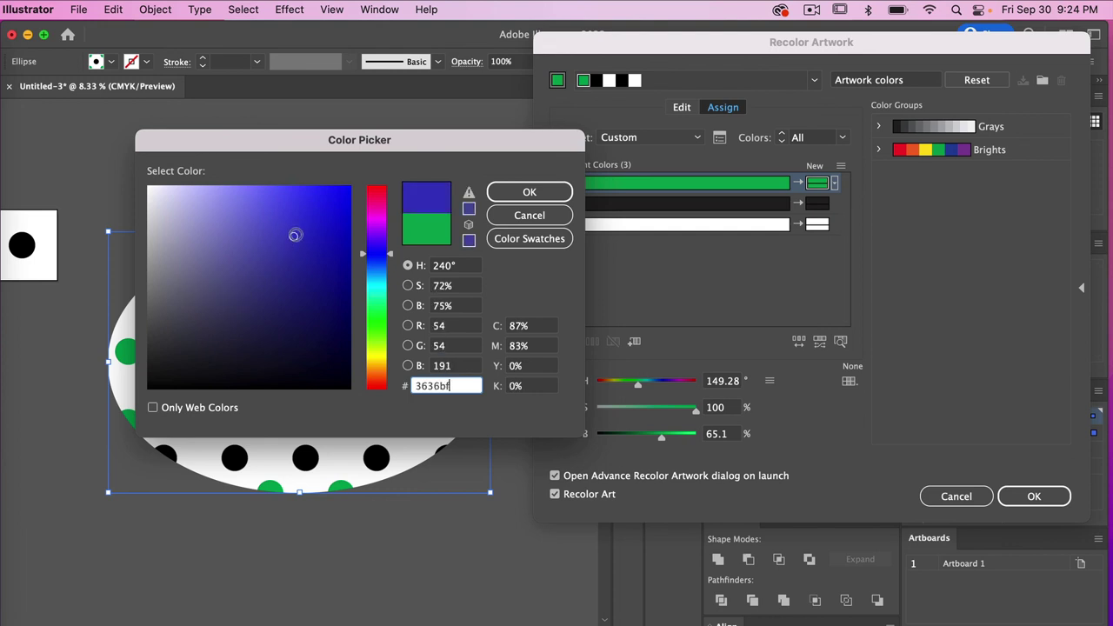
pyautogui.moveTo(393, 254); pyautogui.dragTo(393, 234)
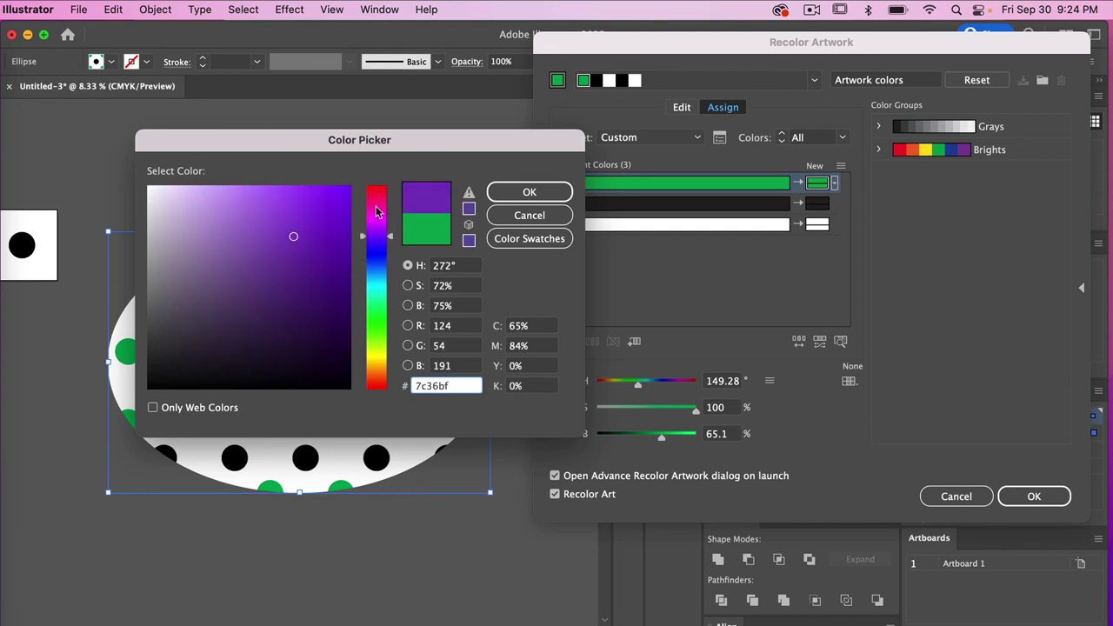
pyautogui.click(528, 193)
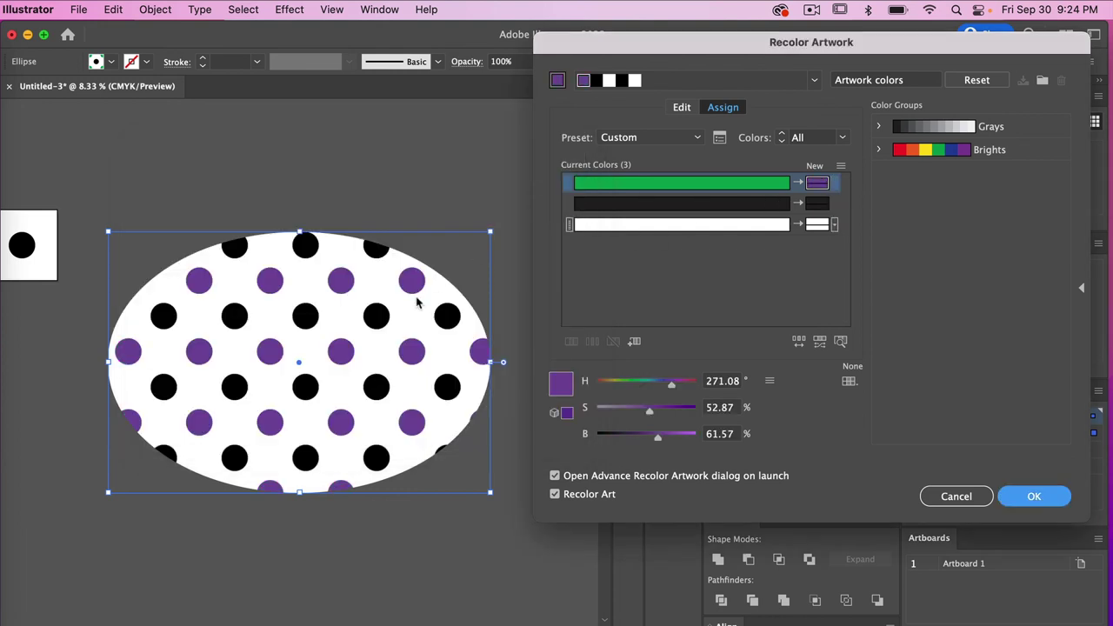
# Replace the black dots with magenta e52ee5.
pyautogui.click(813, 203)
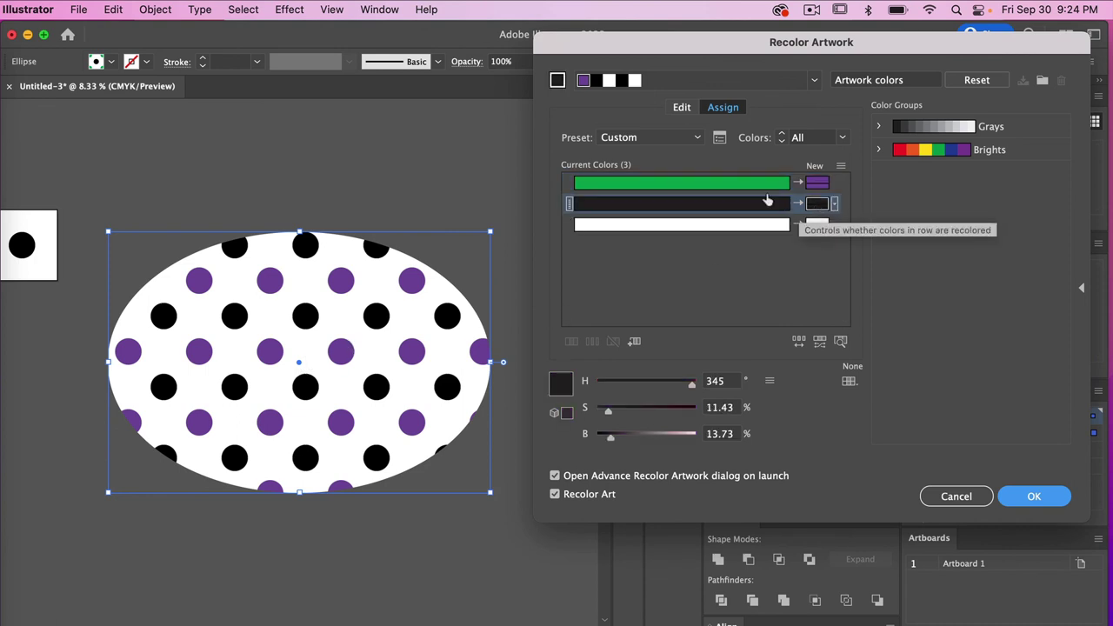
pyautogui.doubleClick(818, 203)
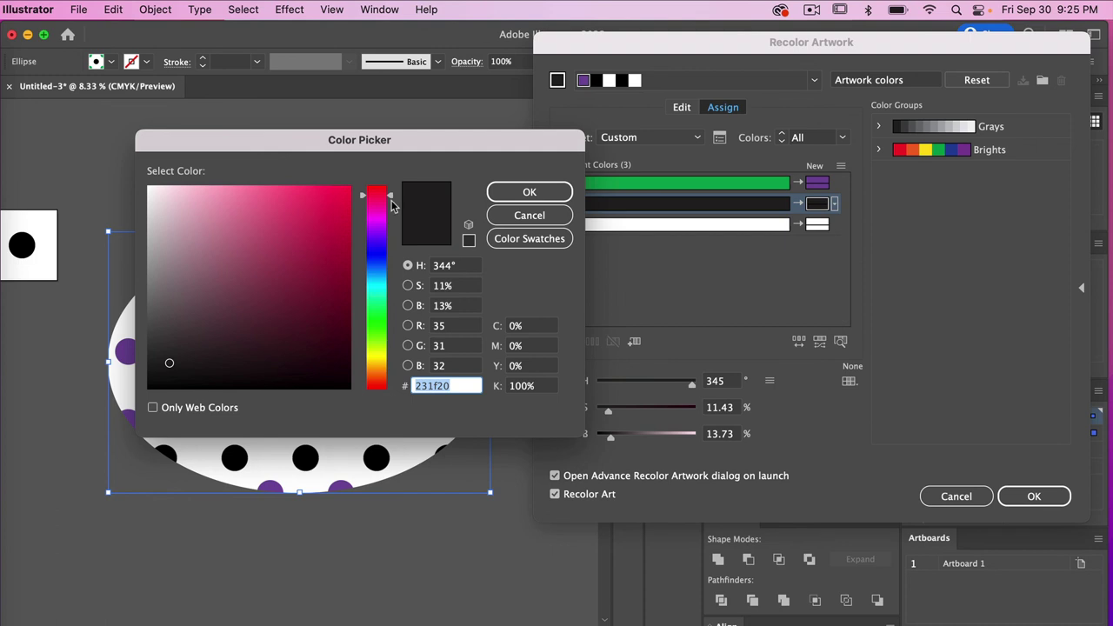
pyautogui.moveTo(376, 227); pyautogui.dragTo(376, 218)
pyautogui.click(299, 228)
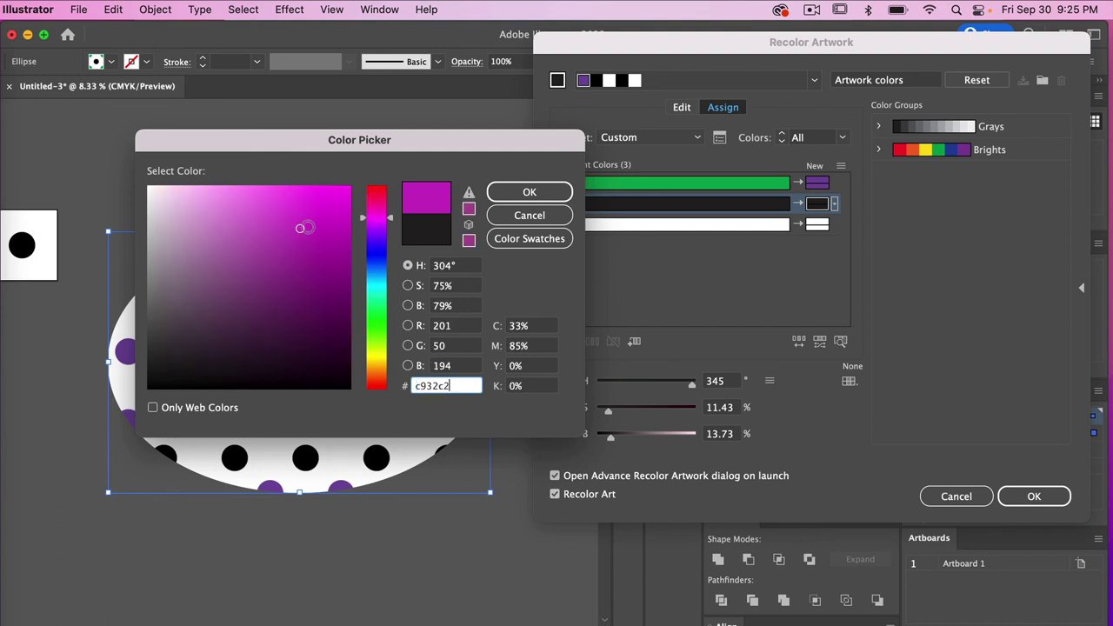
pyautogui.moveTo(388, 224); pyautogui.dragTo(386, 218)
pyautogui.click(310, 204)
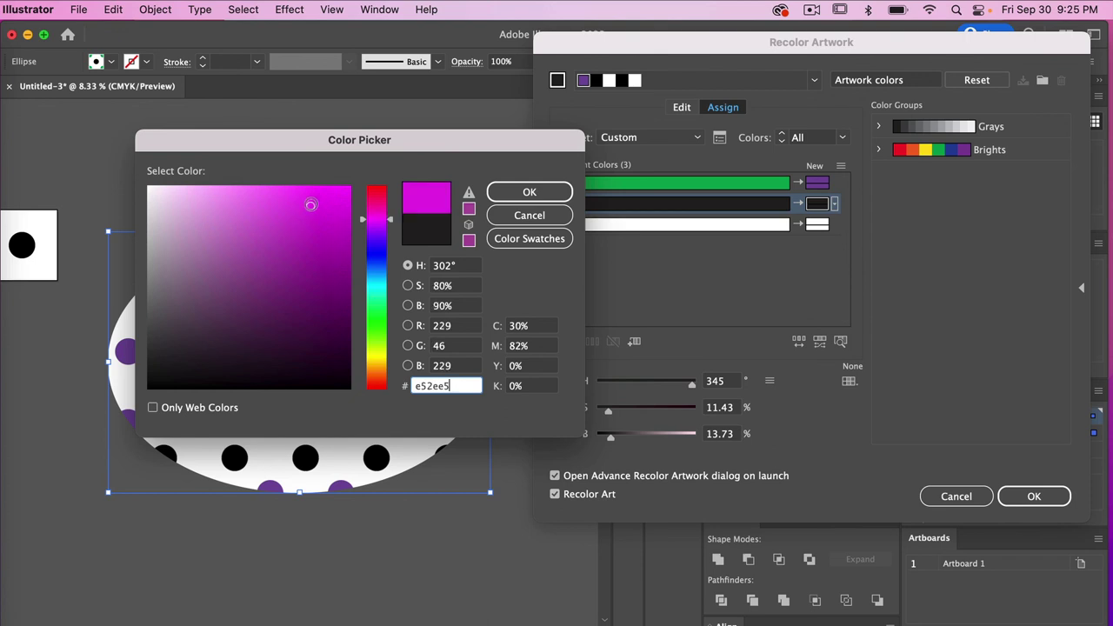
pyautogui.click(522, 192)
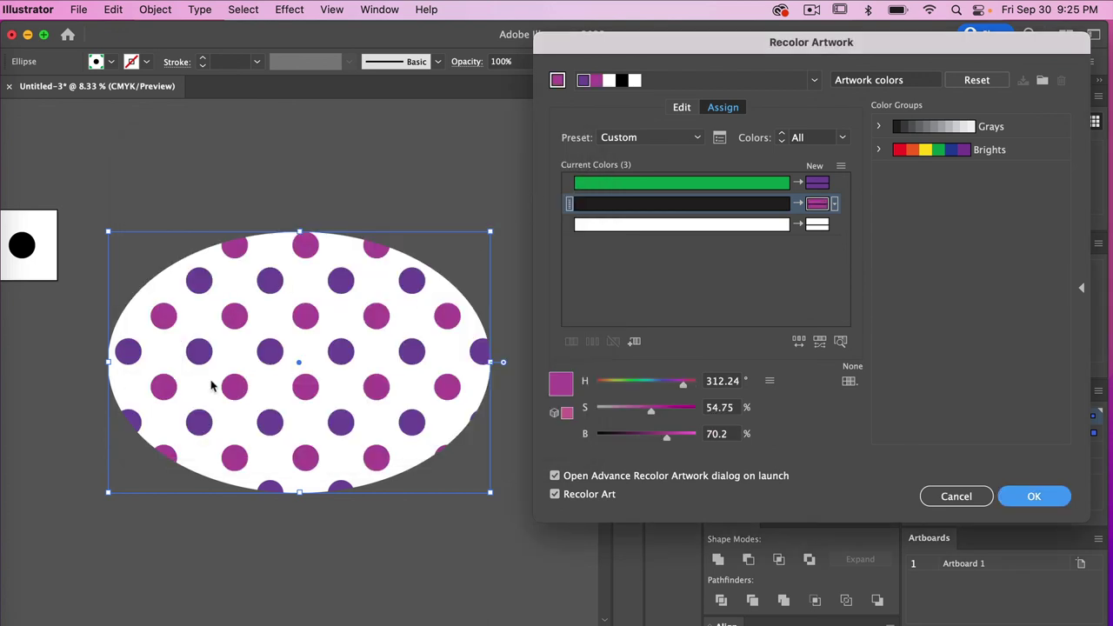
# Replace the white background with light pink edb2c3.
pyautogui.click(811, 225)
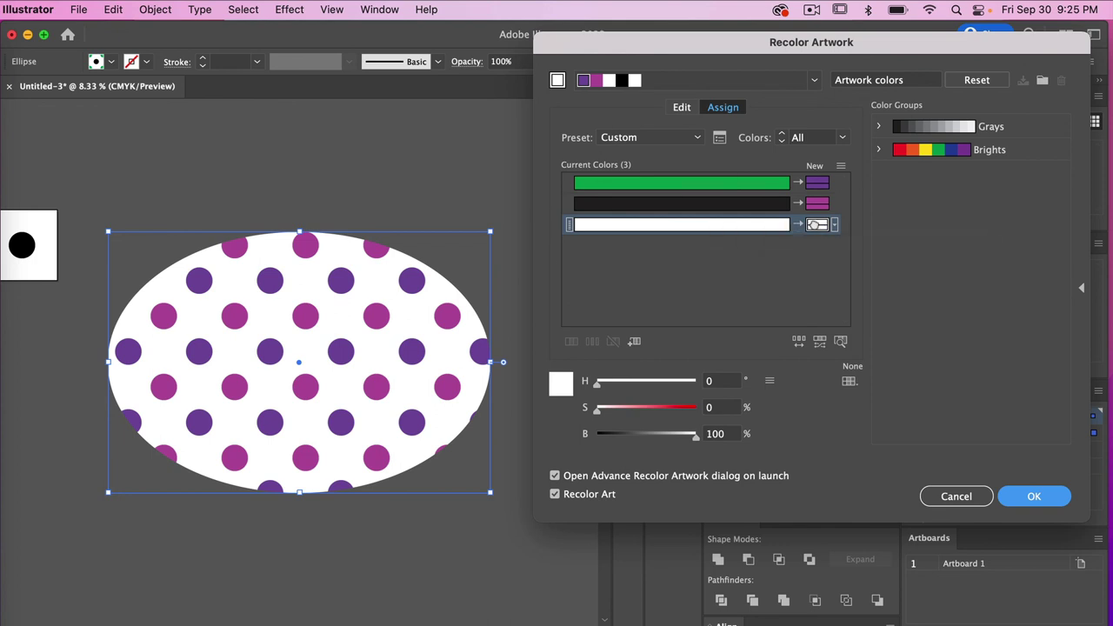
pyautogui.doubleClick(817, 224)
pyautogui.click(198, 201)
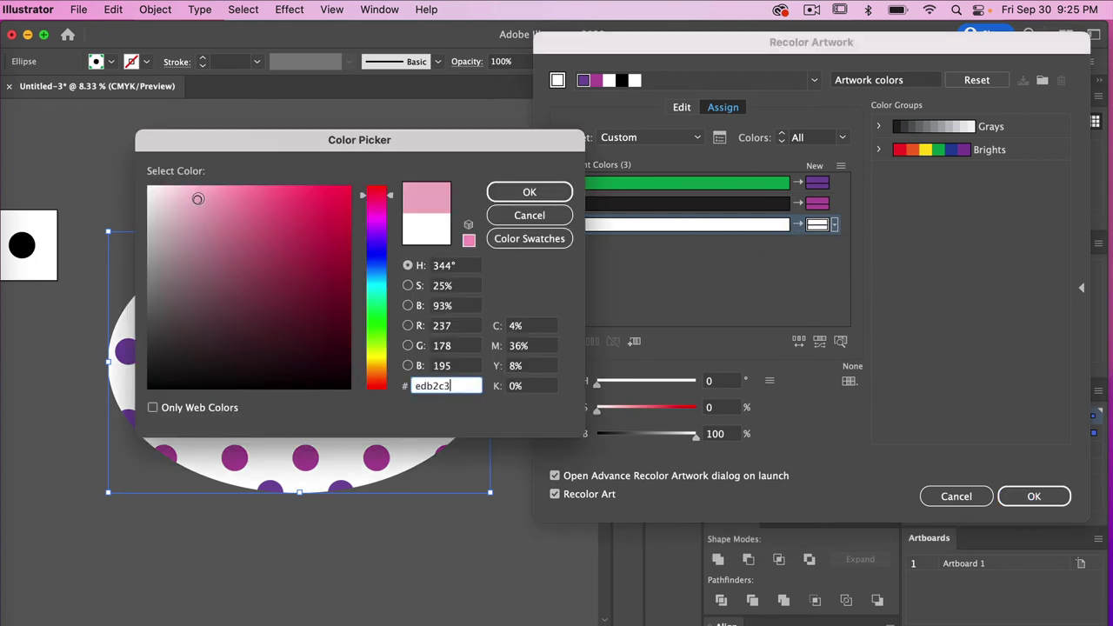
pyautogui.click(530, 193)
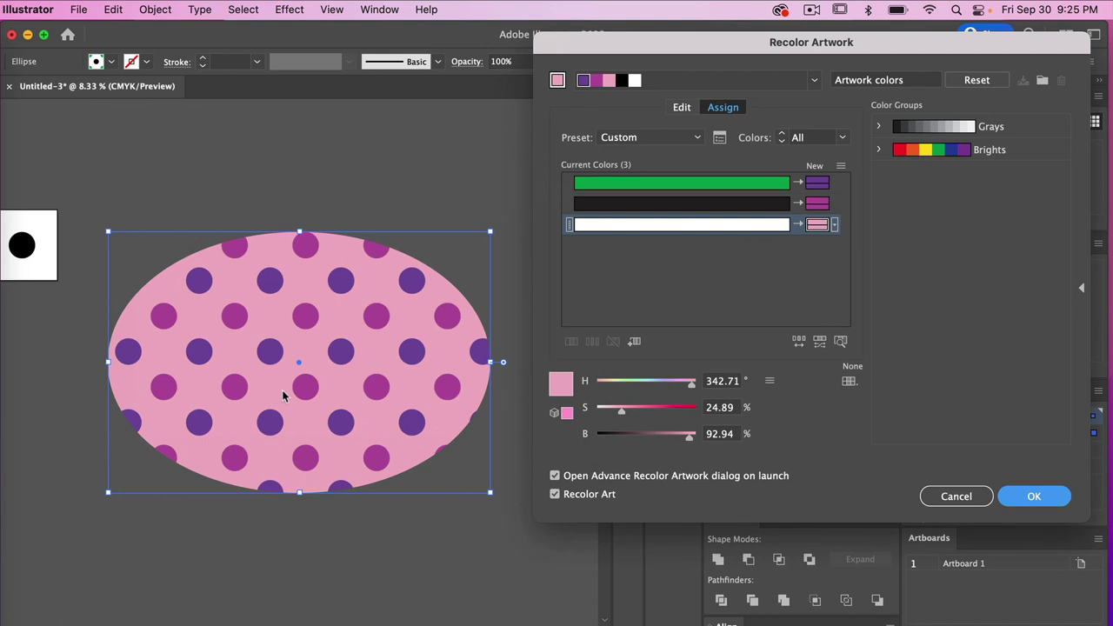